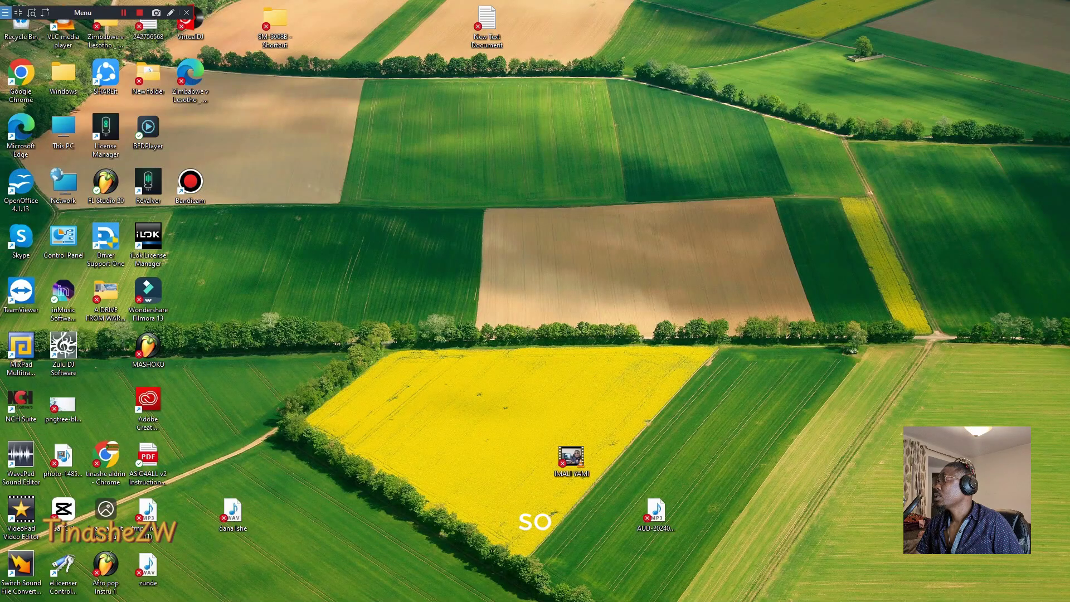
Minimize the screen recorder's menu bar and switch to FL Studio.
click(5, 12)
click(39, 73)
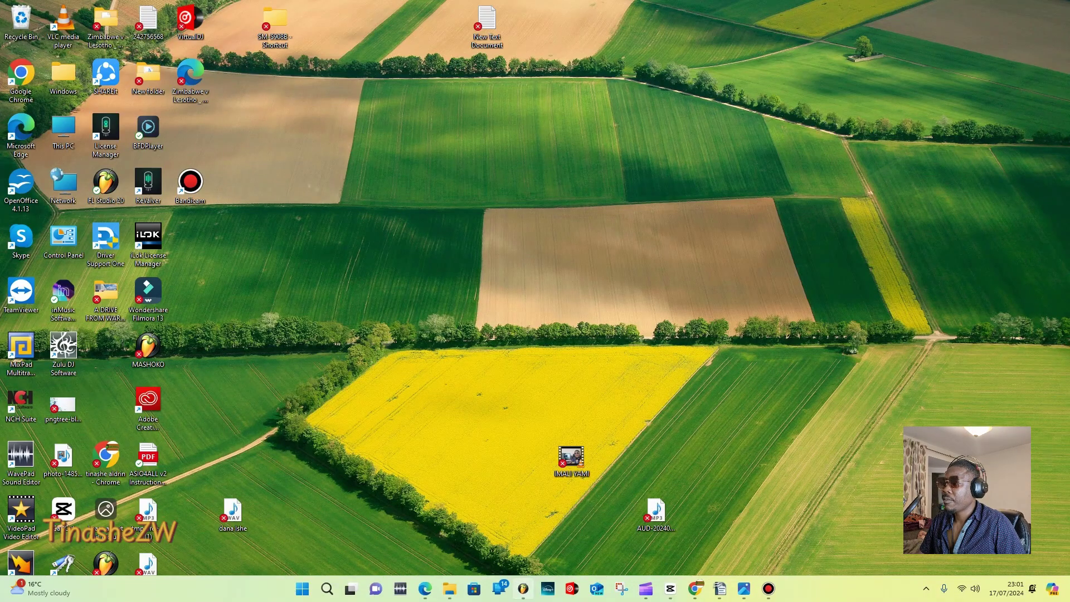
click(523, 589)
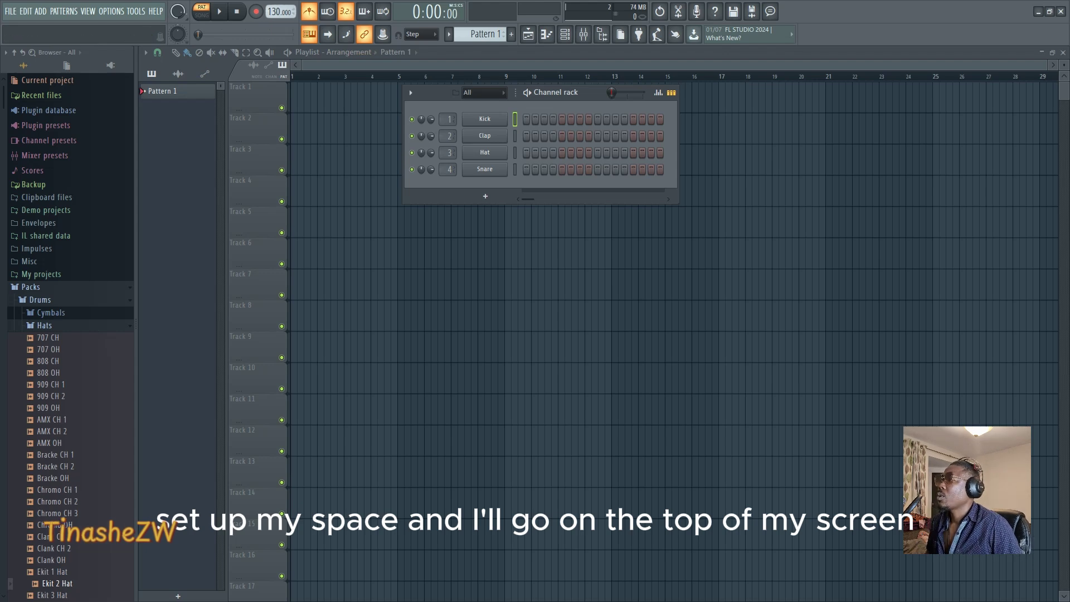
Play the empty pattern with the metronome and lower the project tempo to 115 BPM.
key(space)
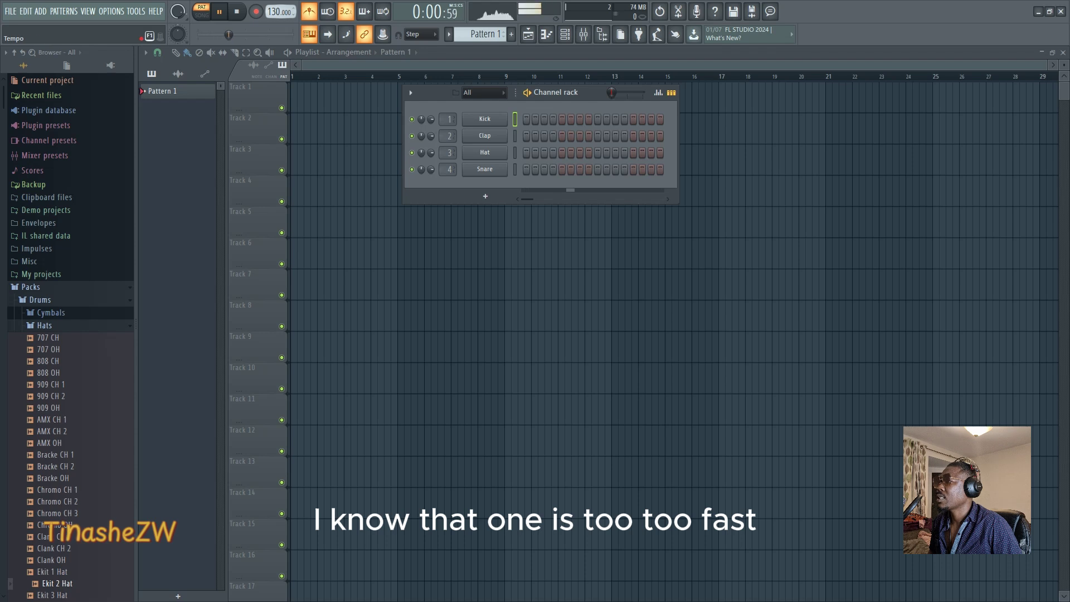
scroll(281, 12, down, 12)
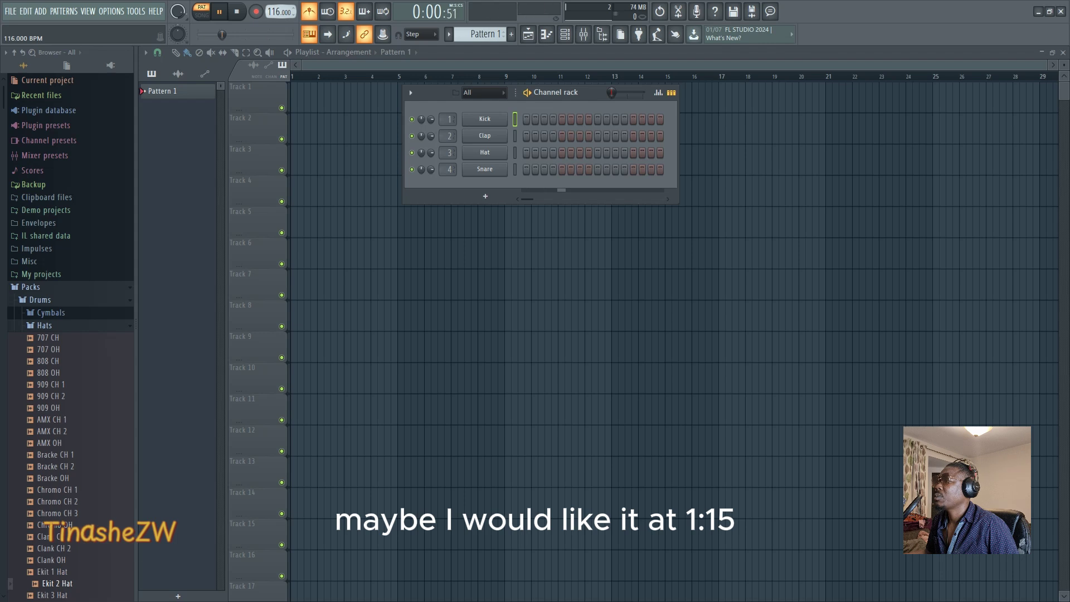
scroll(281, 12, down, 1)
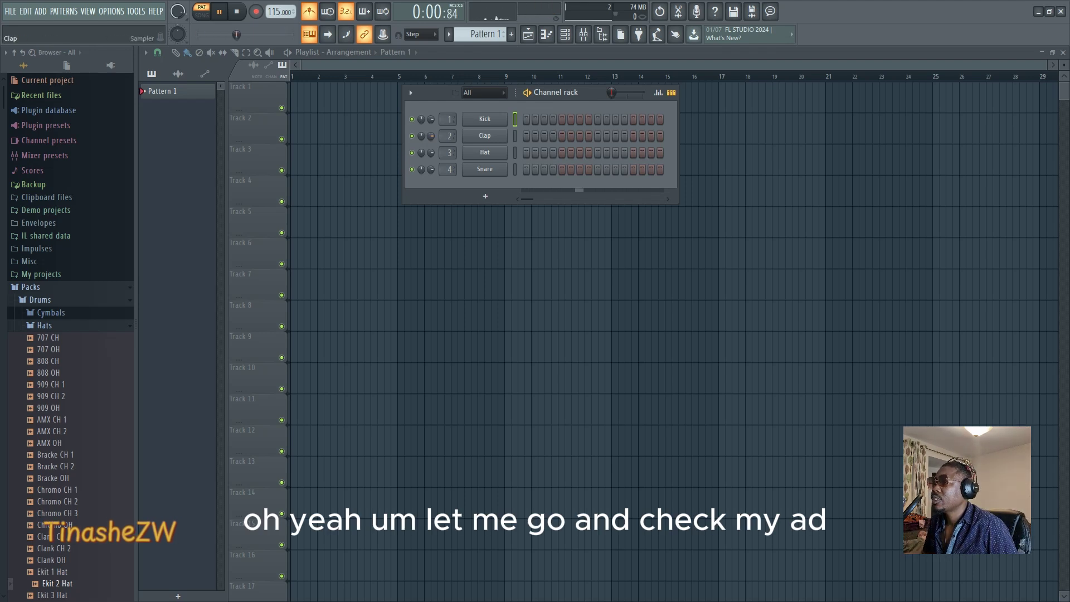
Insert a Sytrus channel above the Snare channel, load its FM rhodes preset, and bring the channel rack to the front.
right_click(505, 169)
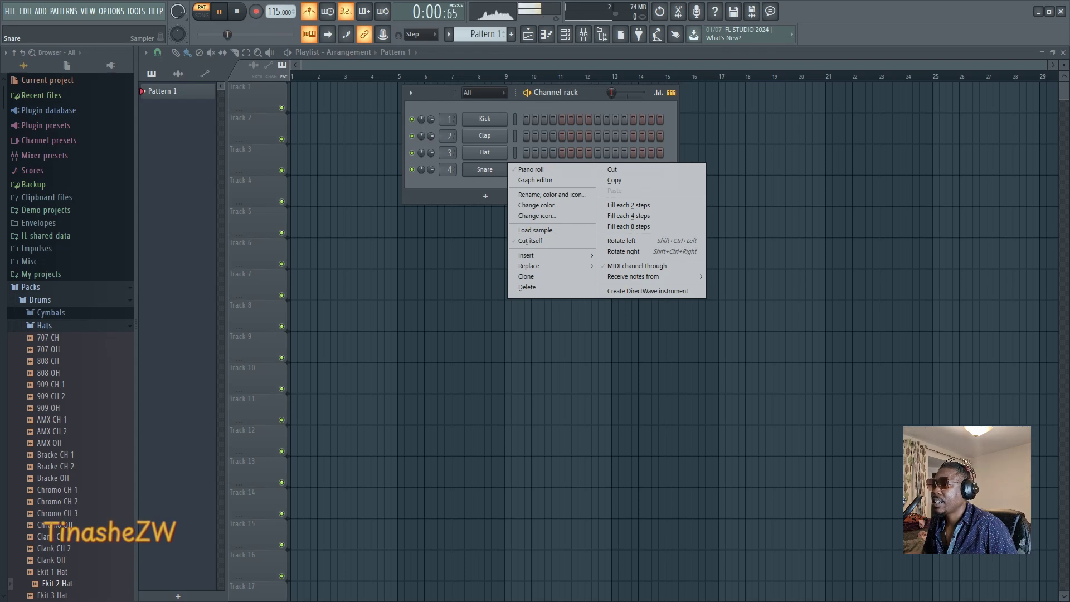
click(551, 255)
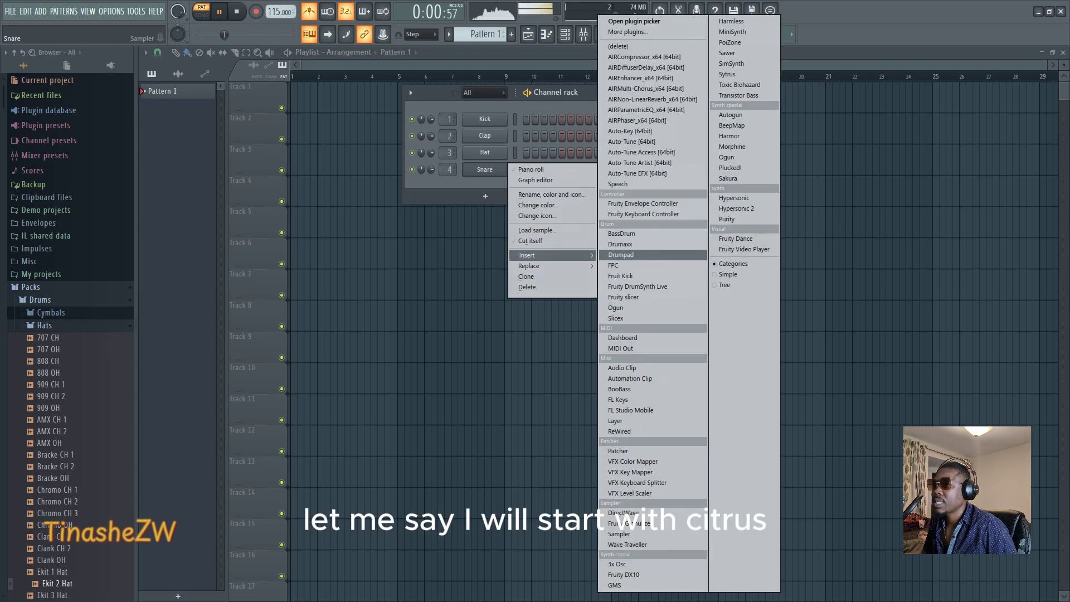
click(727, 74)
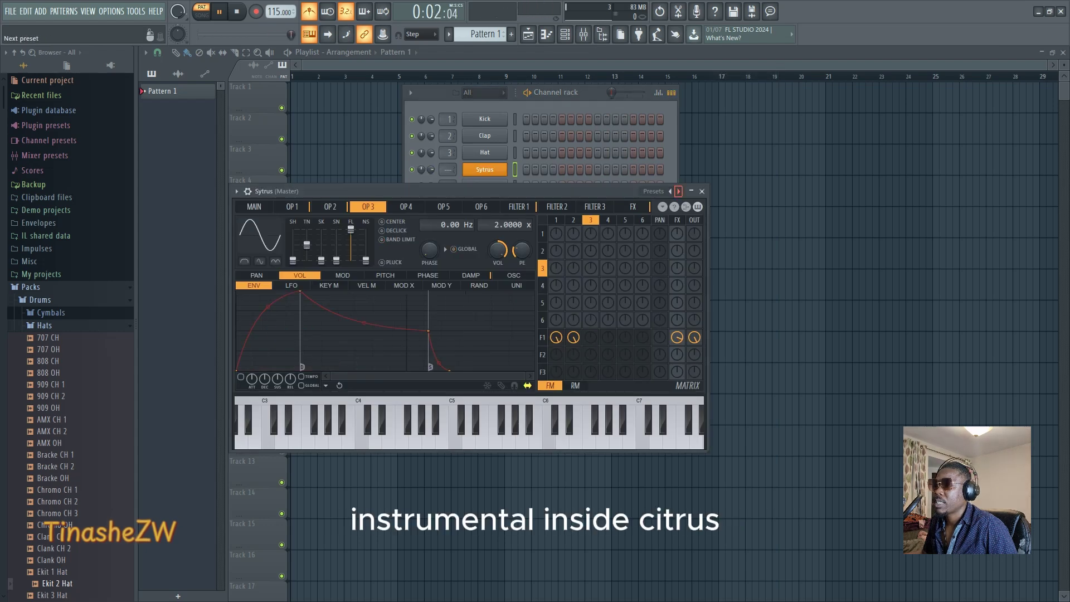
click(679, 191)
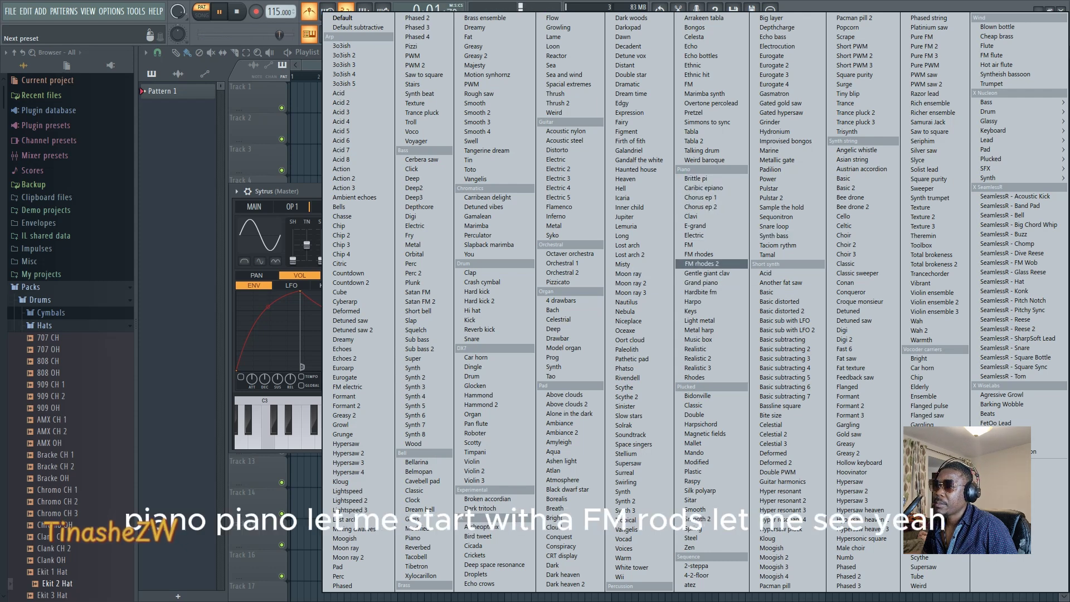
click(699, 254)
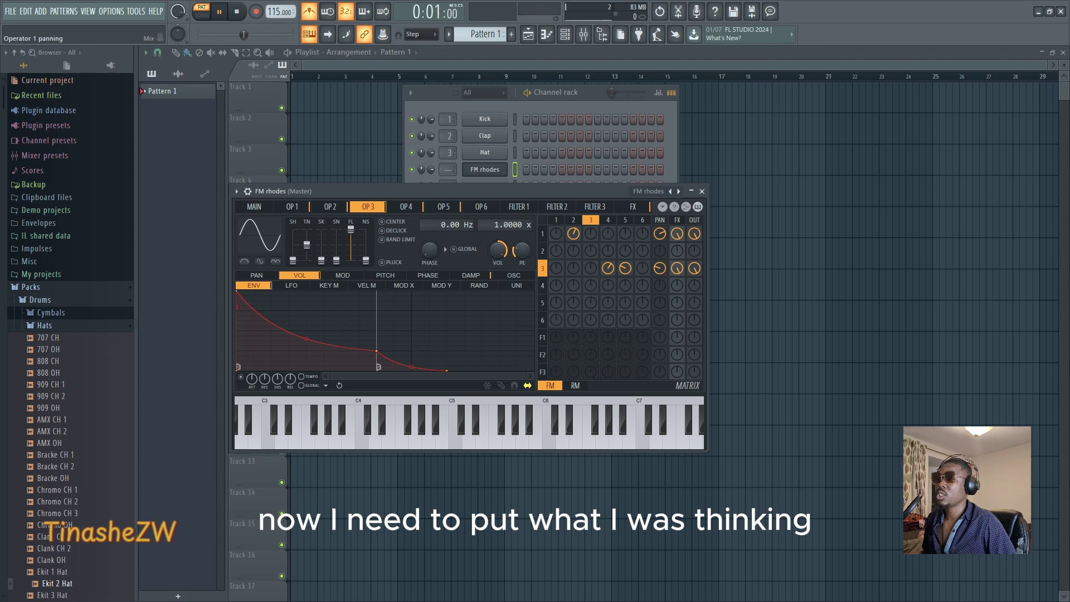
click(581, 98)
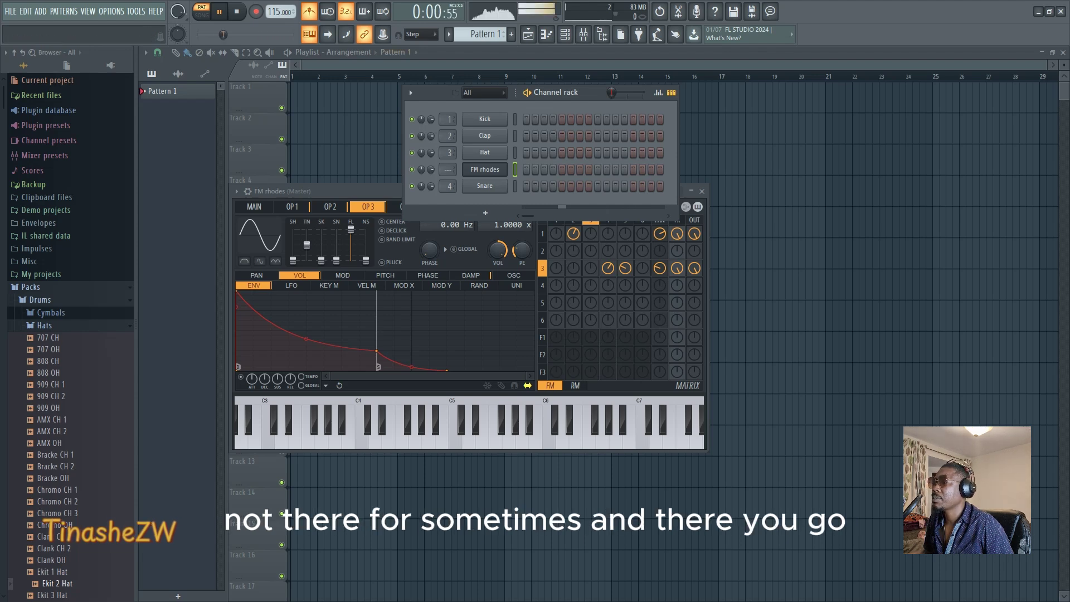
Keep the global snap at Step and set the playlist's own snap to Step.
click(420, 34)
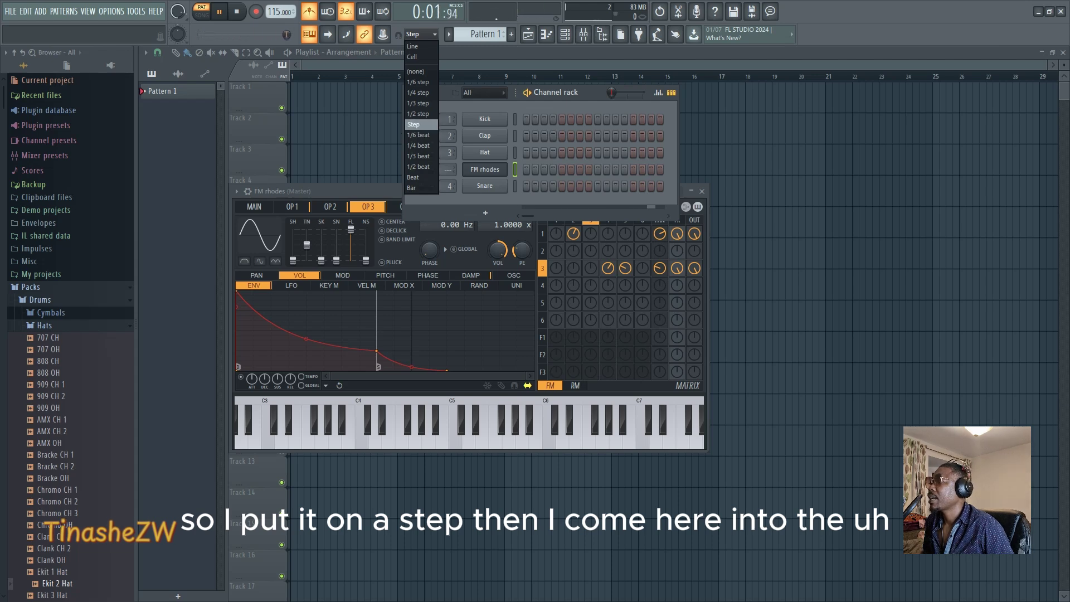
click(384, 64)
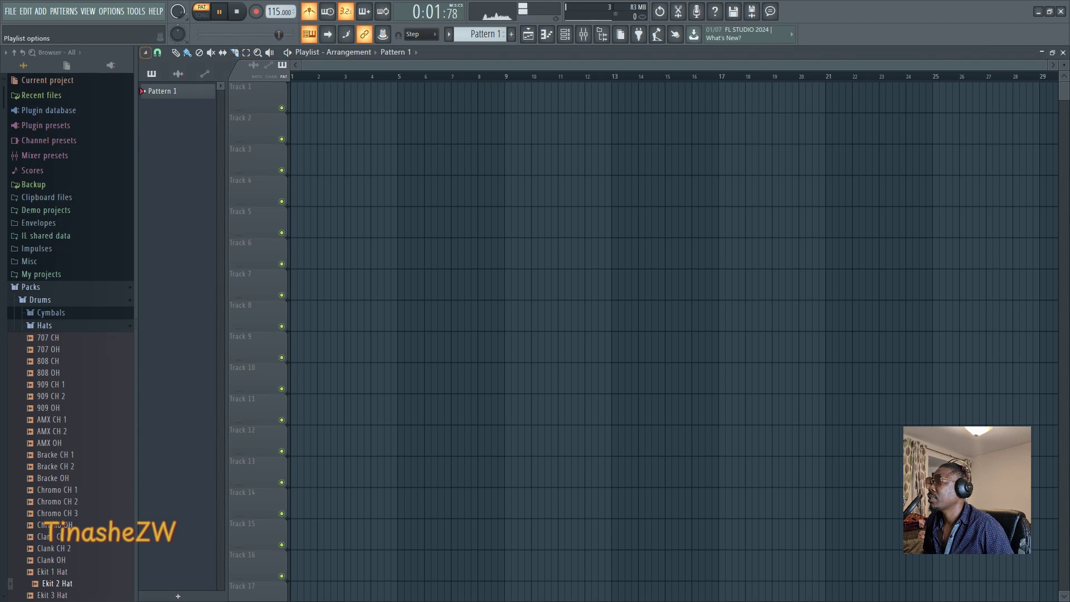
click(145, 52)
mouse_move(158, 98)
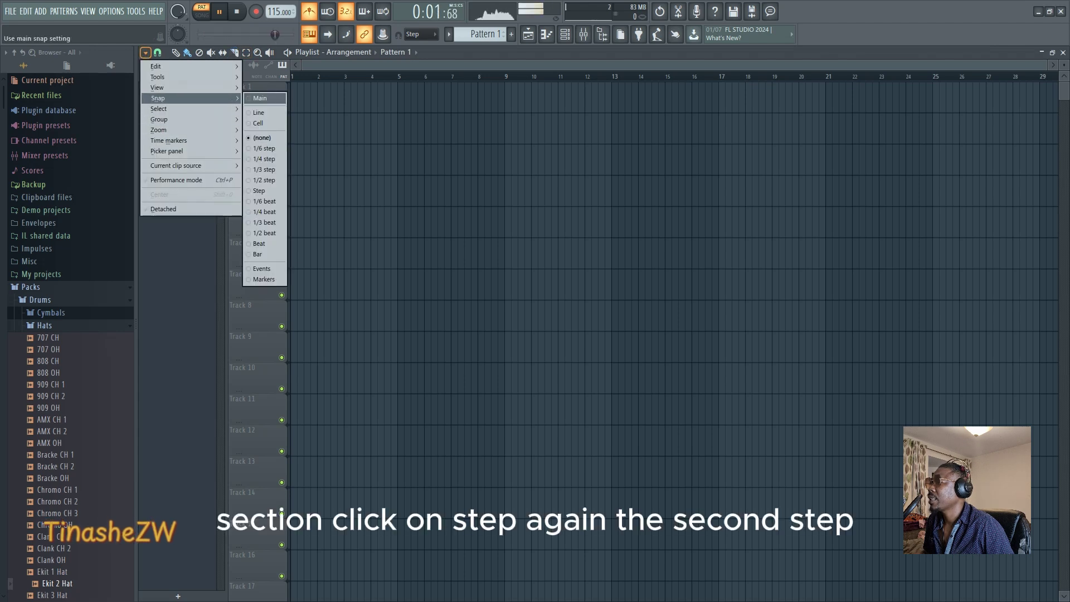
click(261, 190)
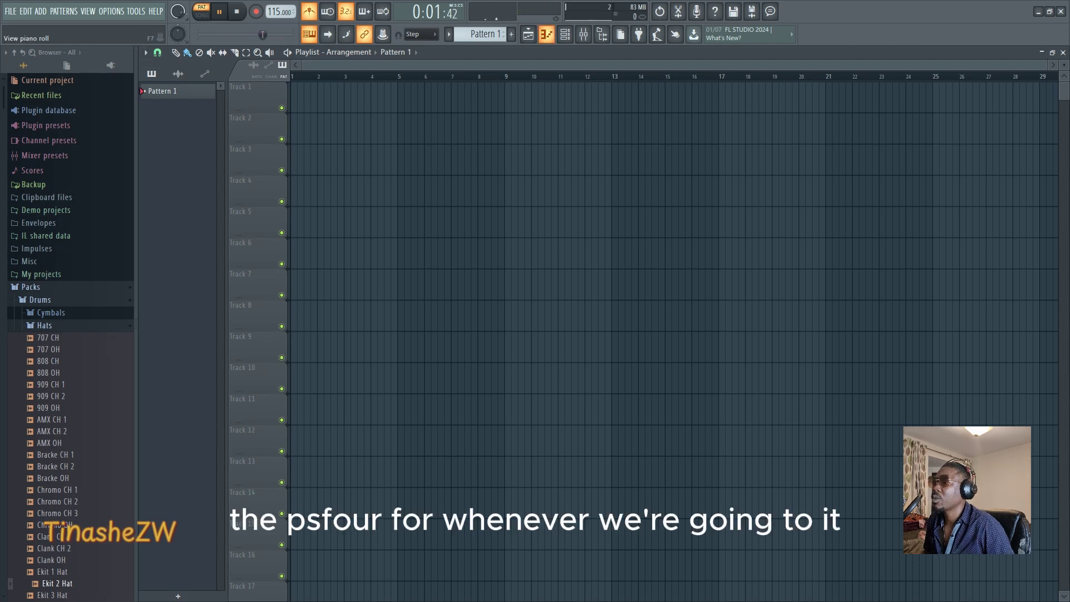
Show the channel rack, stop playback, and arm recording without choosing an option in the recording prompt.
key(F6)
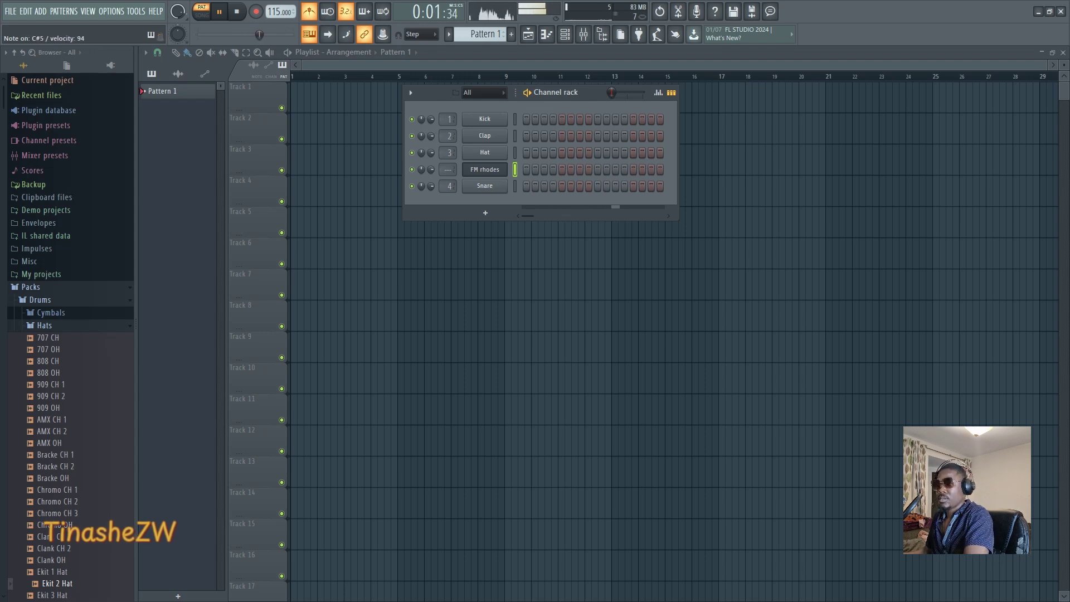
key(space)
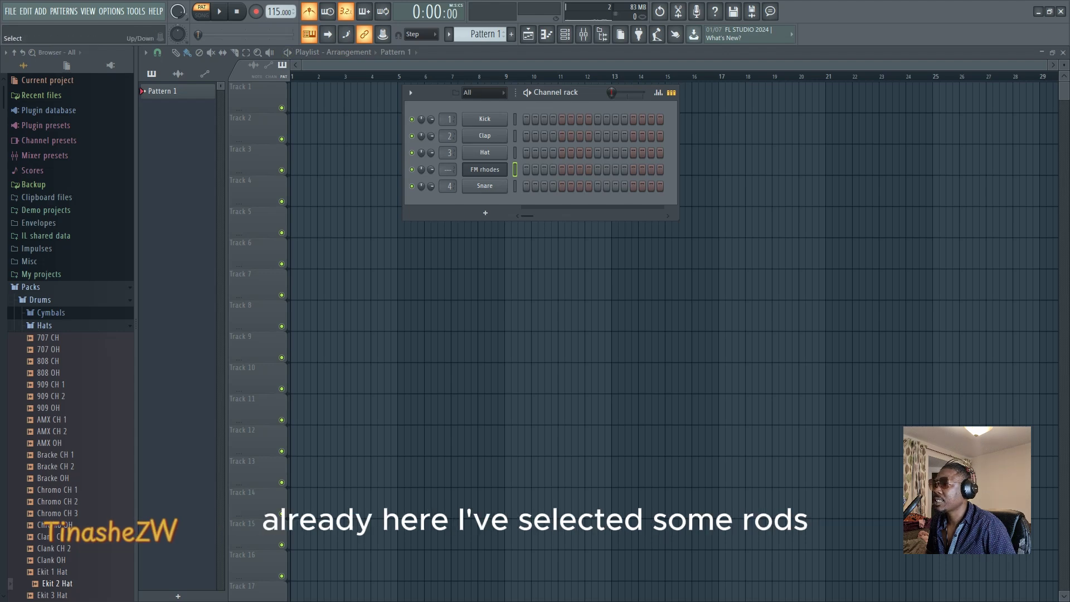
click(255, 11)
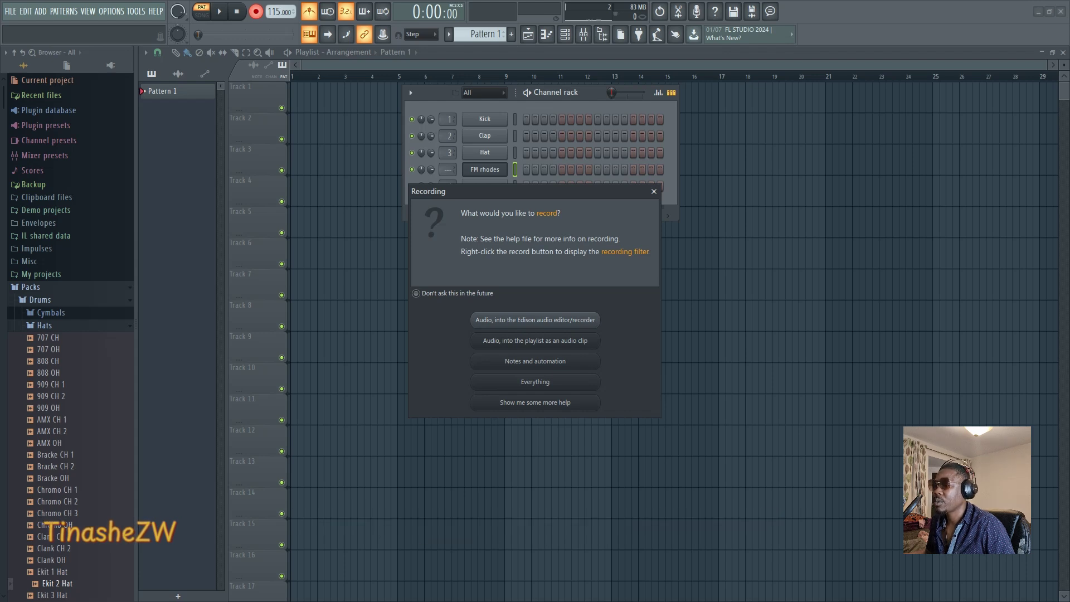
click(653, 191)
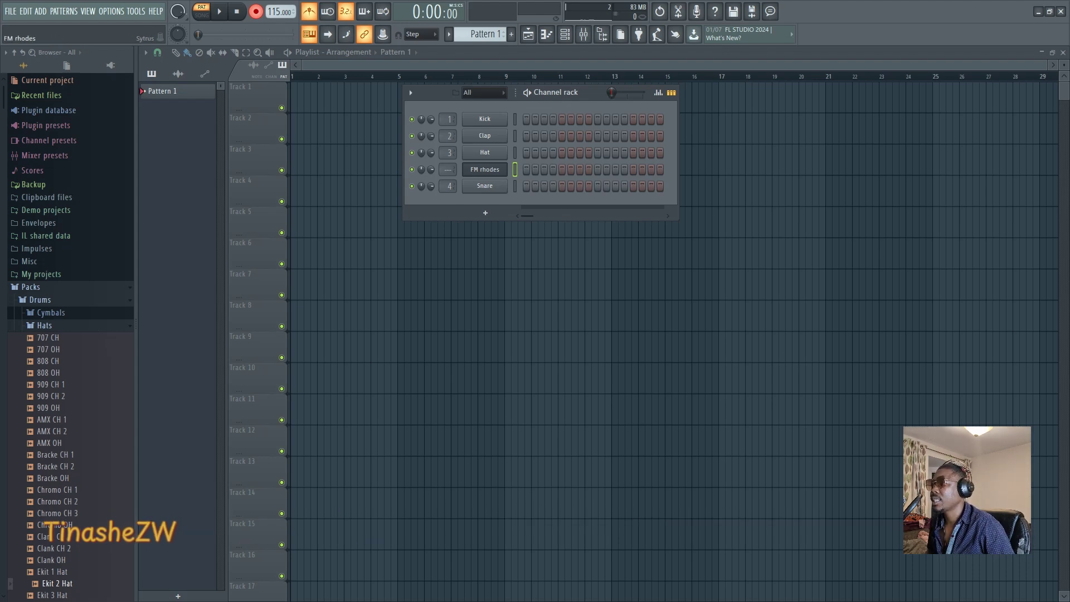
Open the FM rhodes piano roll and record a chord melody running from bar 1 into bar 6.
right_click(506, 166)
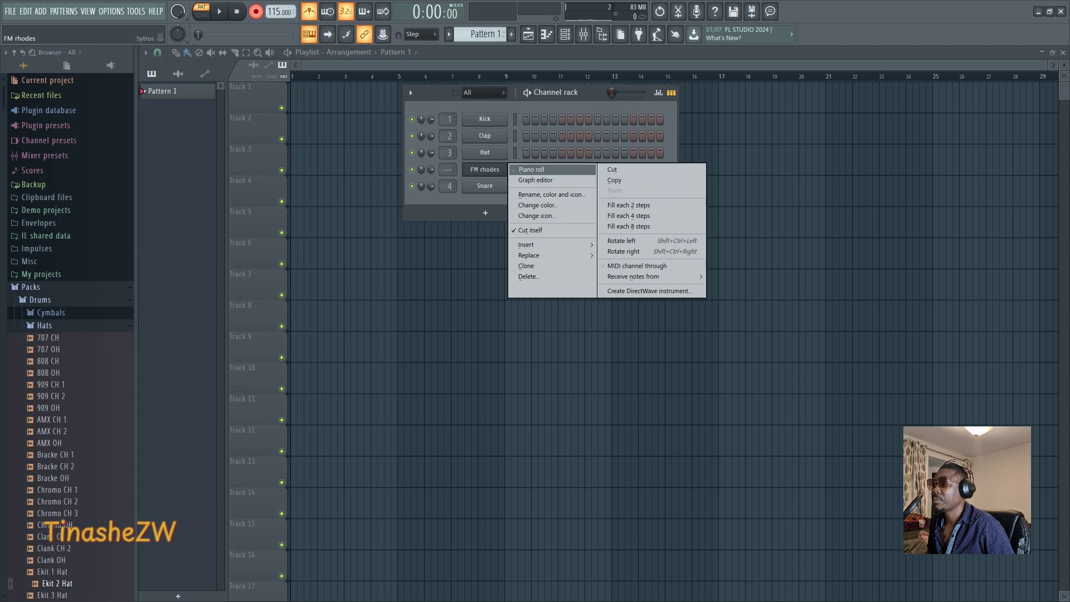
click(527, 169)
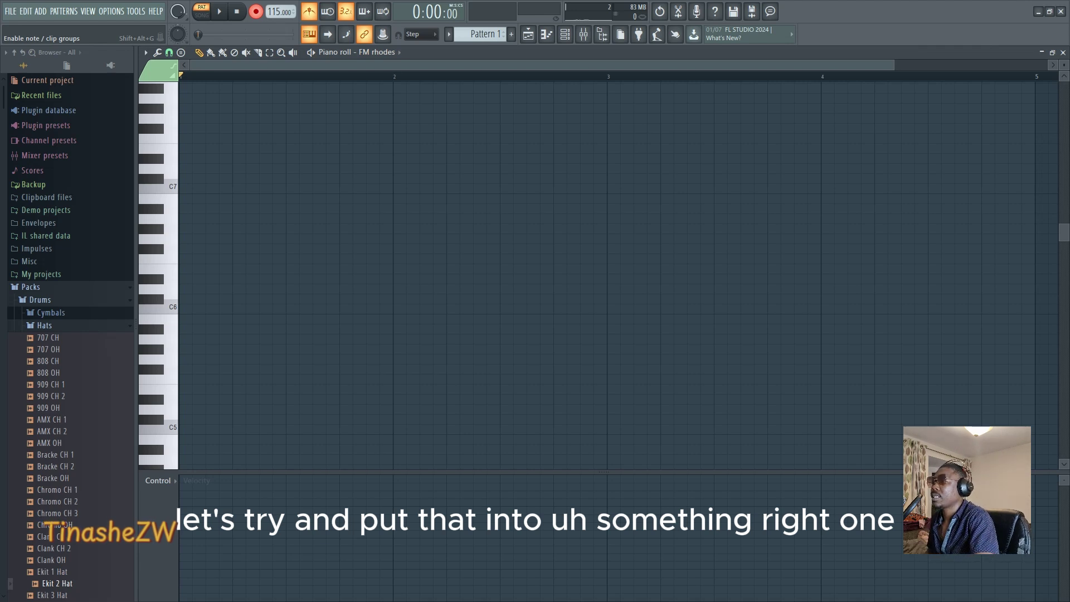
key(space)
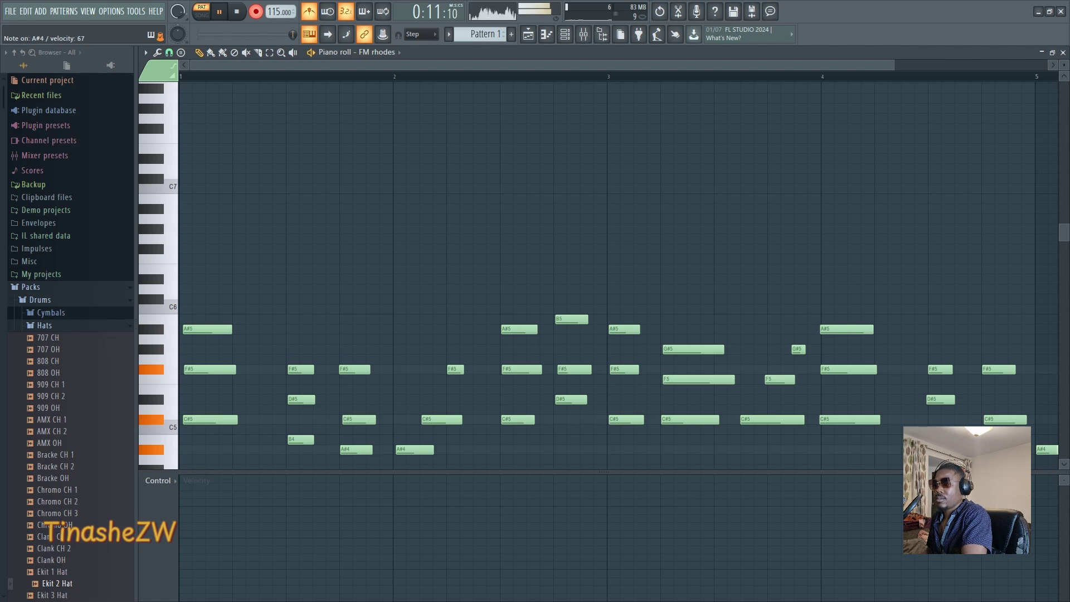
key(space)
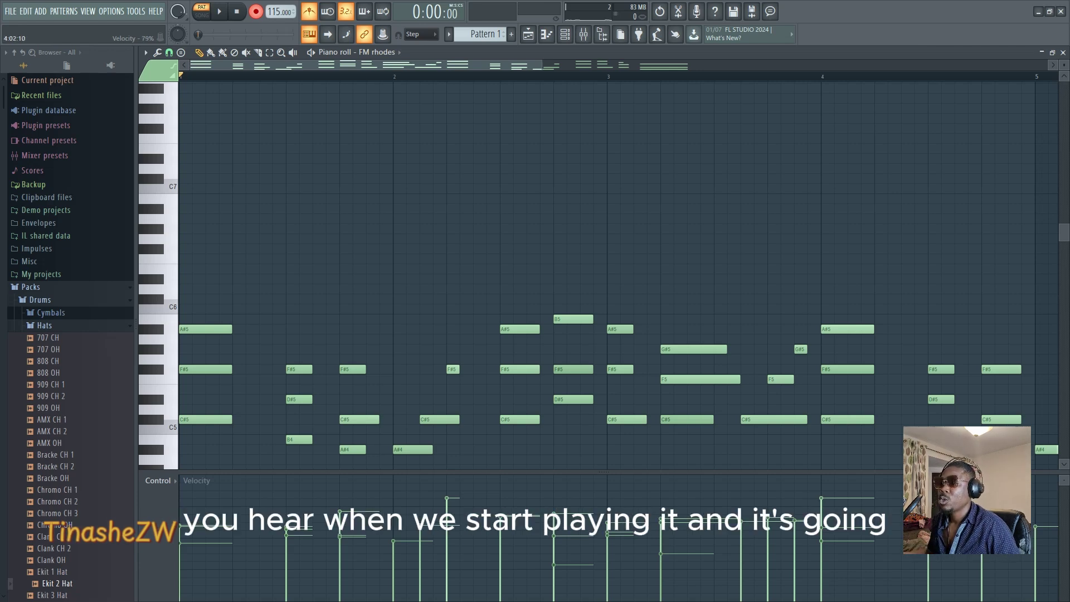
Examine the recorded notes across all bars and play the pattern back without the metronome.
drag(507, 65, 758, 65)
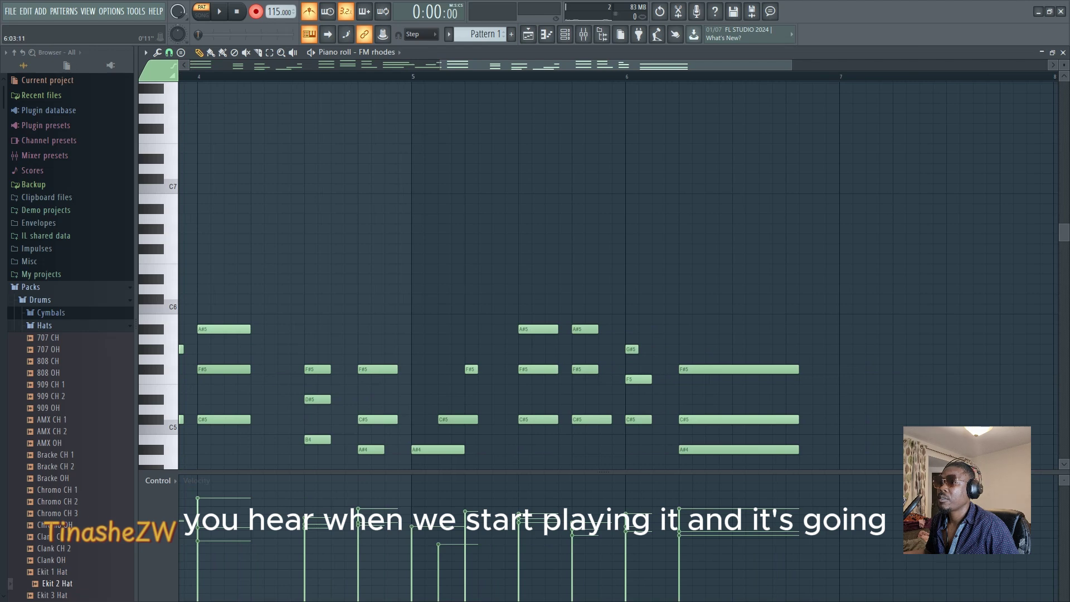
drag(790, 65, 943, 65)
drag(865, 65, 616, 66)
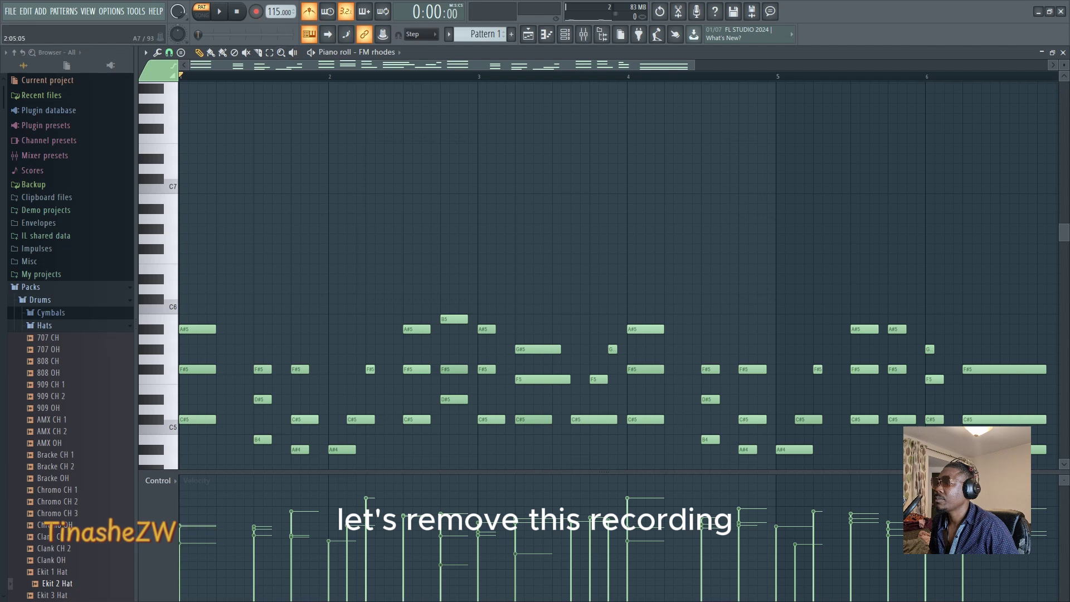
key(space)
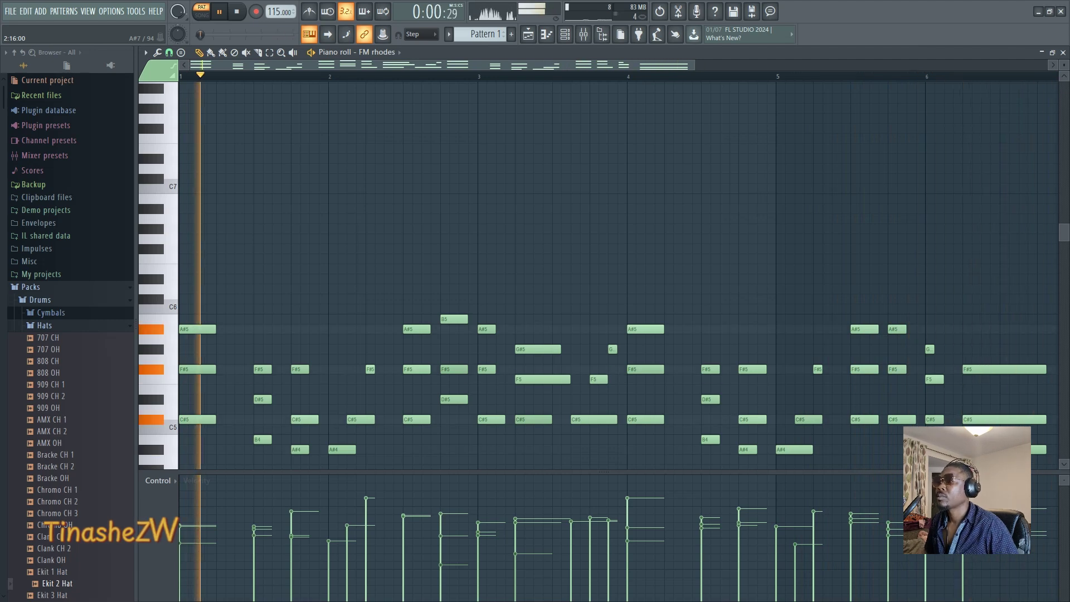
key(space)
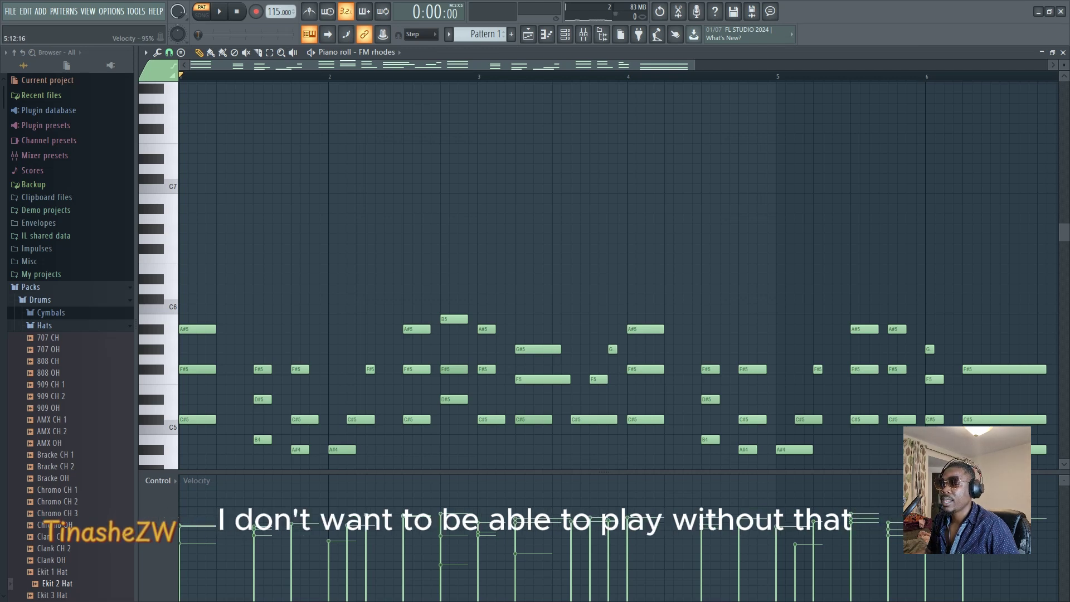
Lengthen the G#5 note on bar 3's second beat and the F#5 note on bar 2's second beat by one step each, and audition.
mouse_move(414, 65)
mouse_down()
mouse_move(541, 65)
mouse_move(407, 66)
mouse_up()
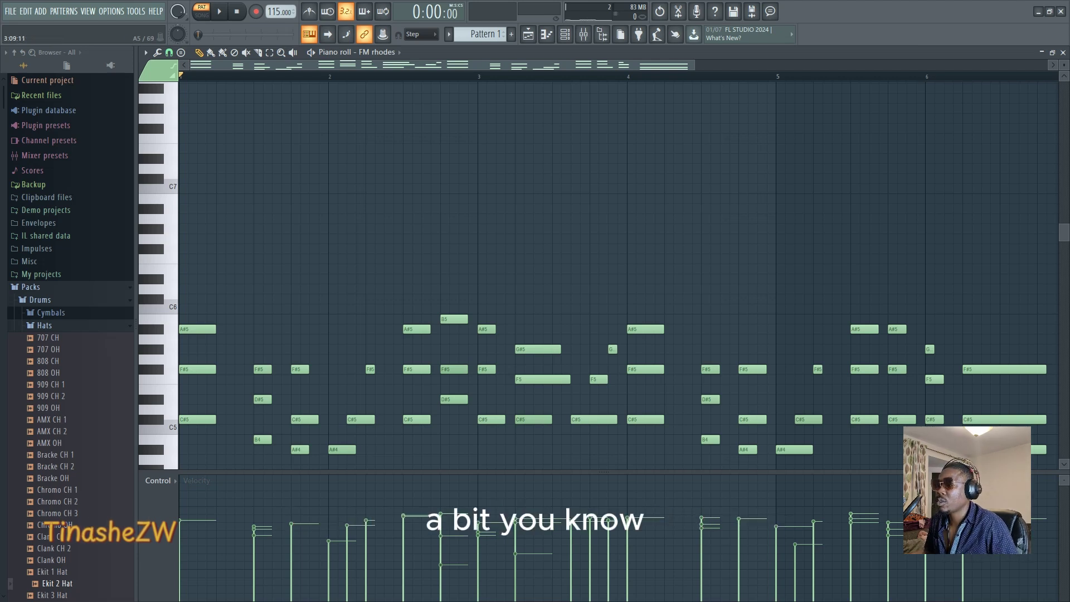
drag(560, 349, 569, 349)
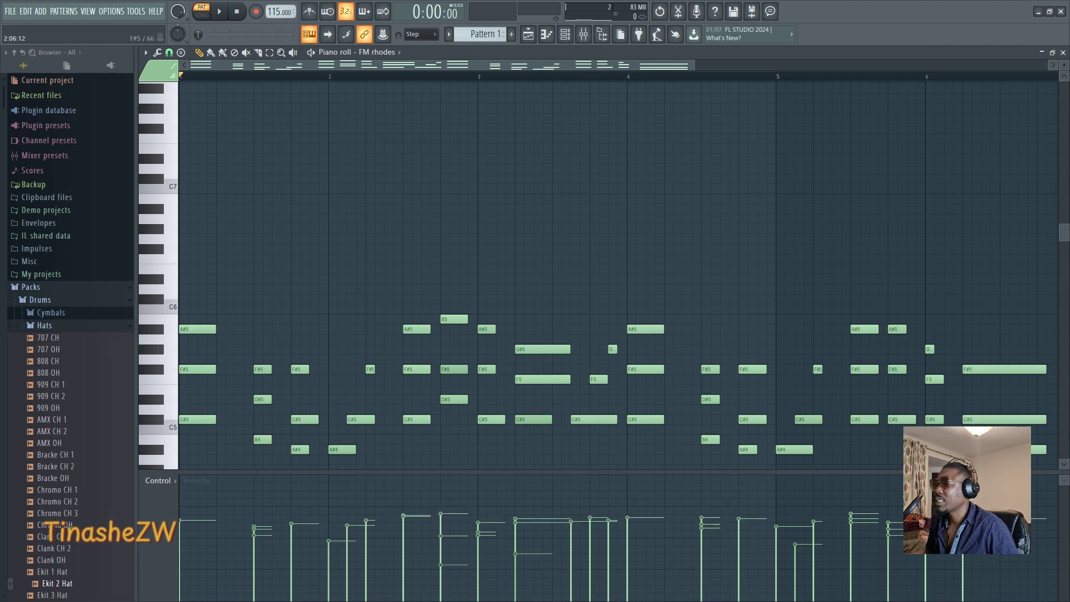
drag(374, 370, 383, 369)
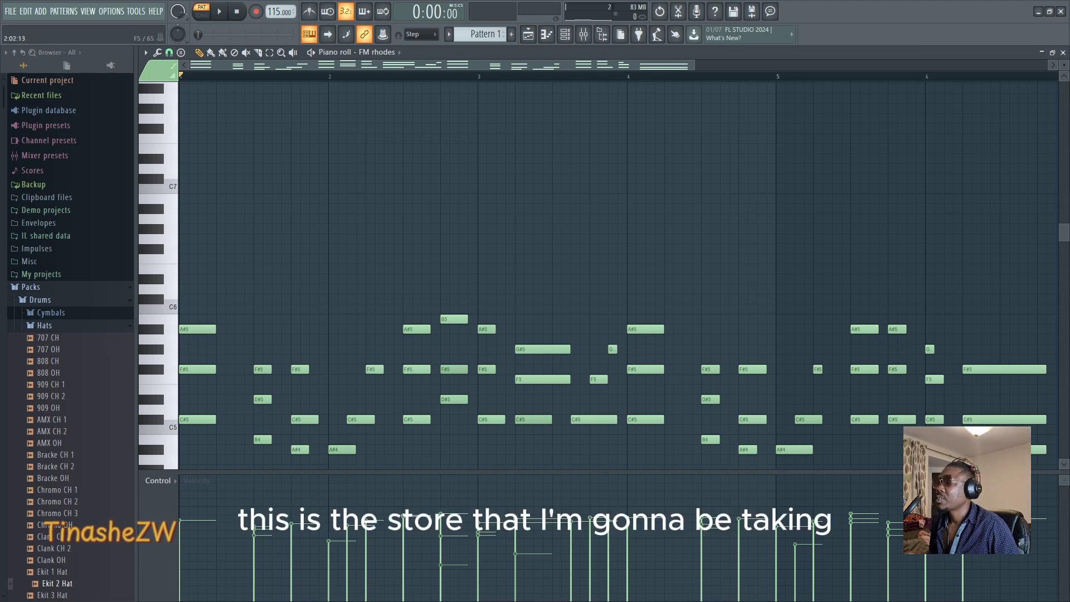
key(space)
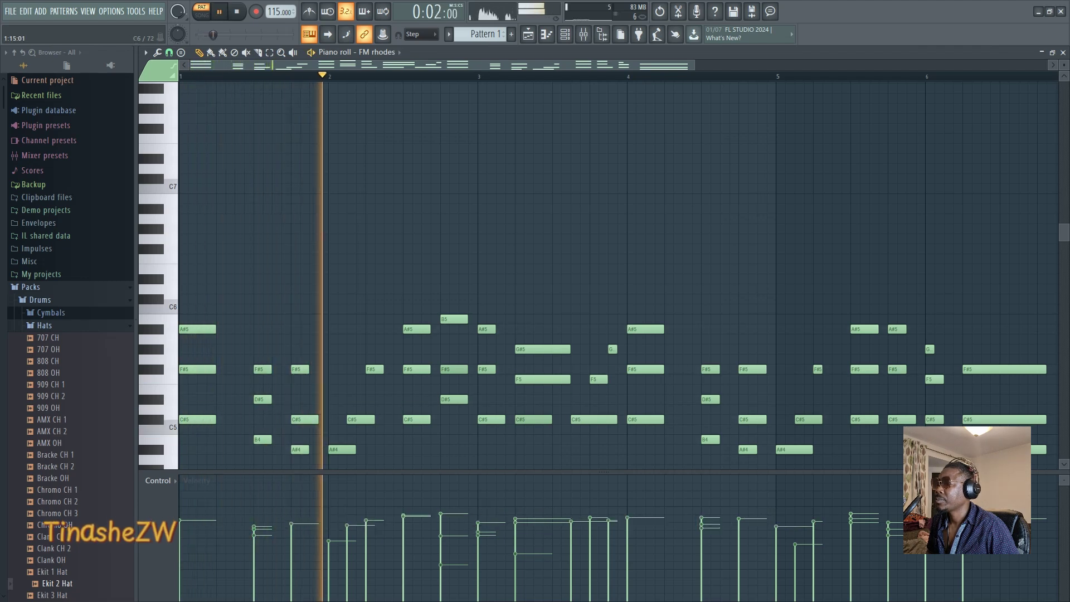
key(space)
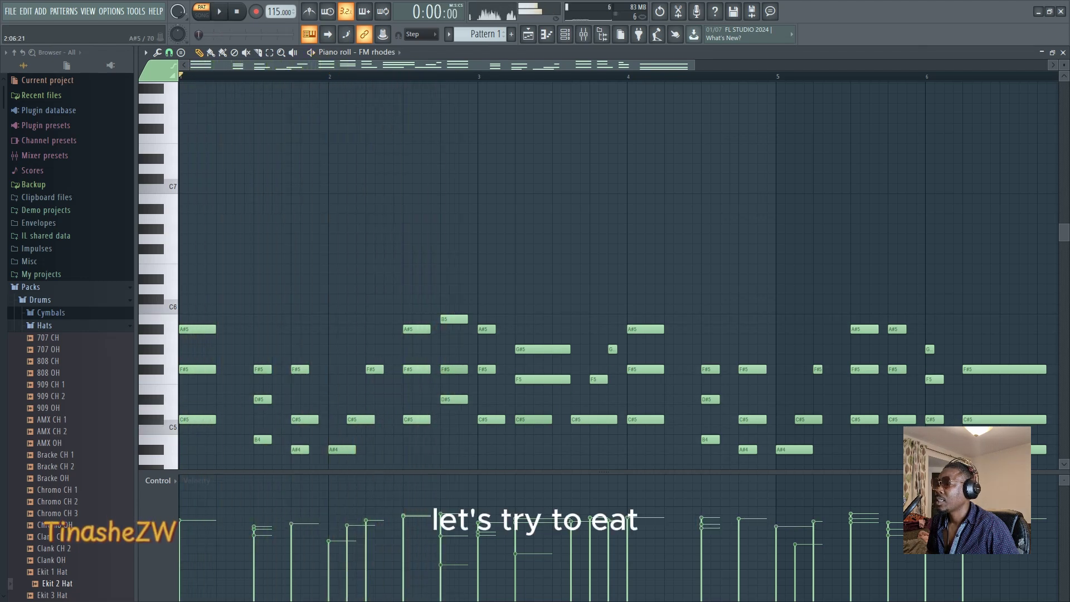
Add a two-step C#6 note in bar 2 and another in bar 4, and play the pattern to check them.
drag(390, 309, 390, 299)
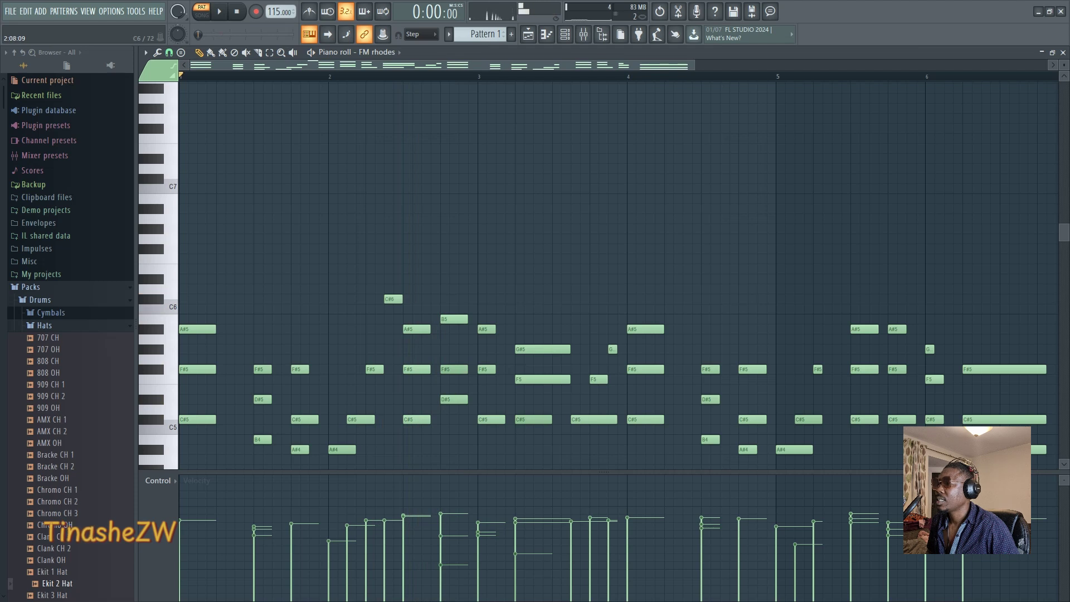
key(space)
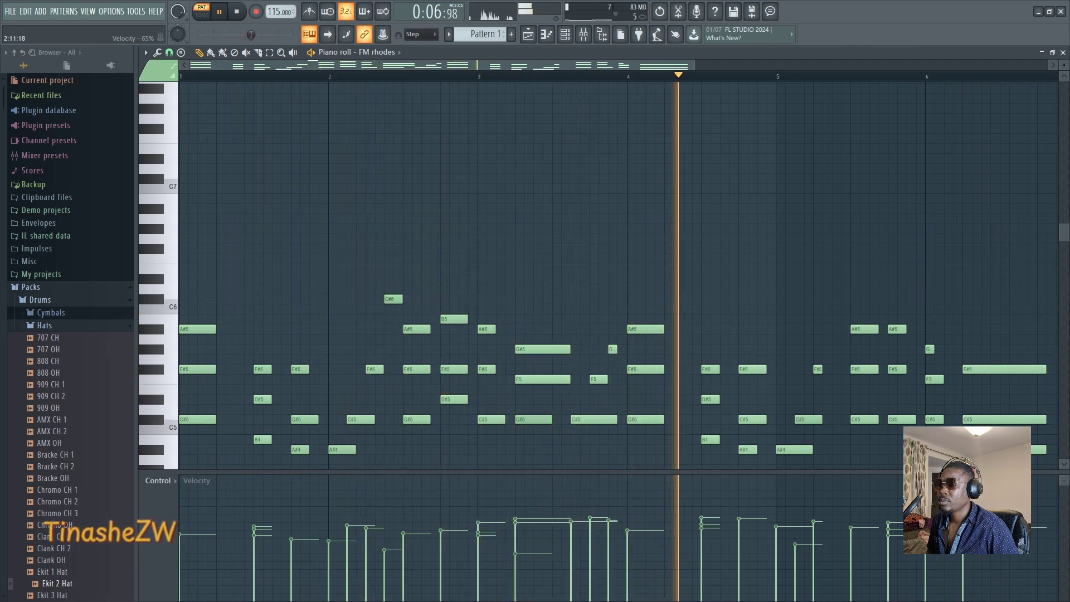
key(space)
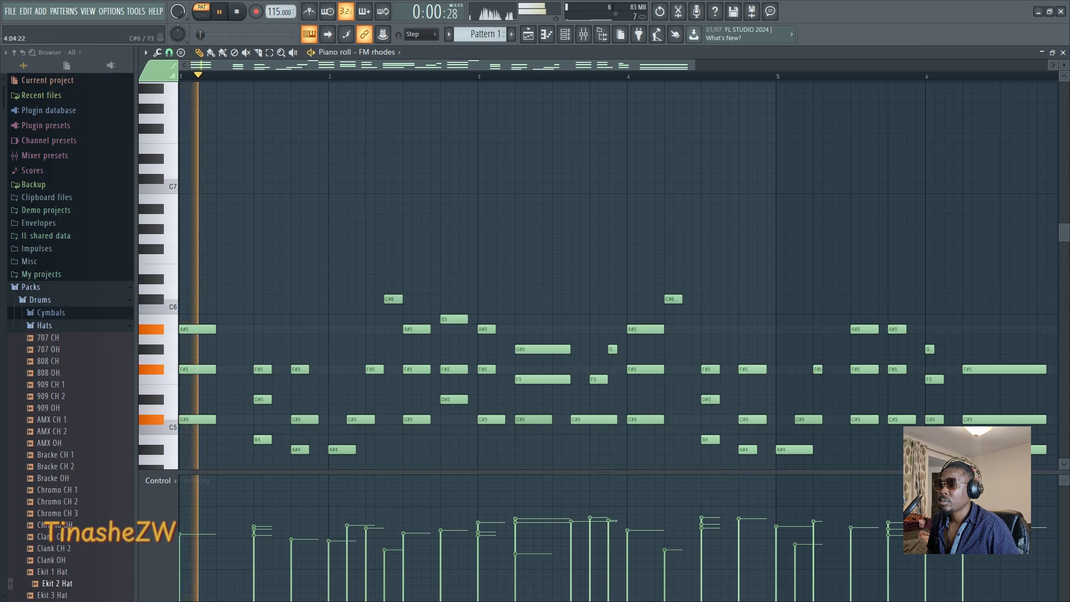
Show the channel rack and expand the Drums pack in the browser to its category folders.
click(589, 76)
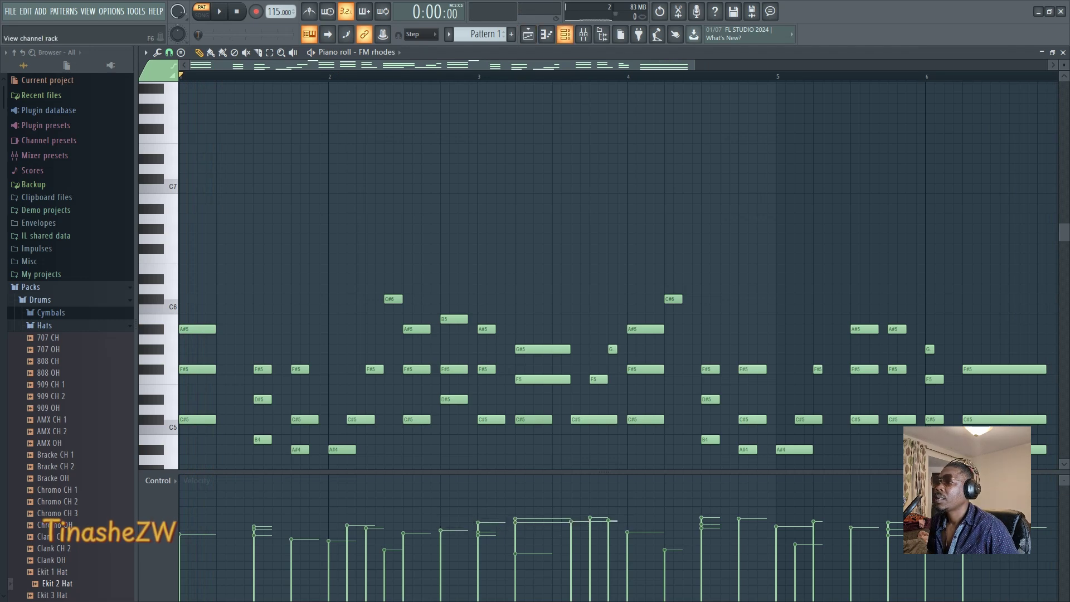
click(565, 34)
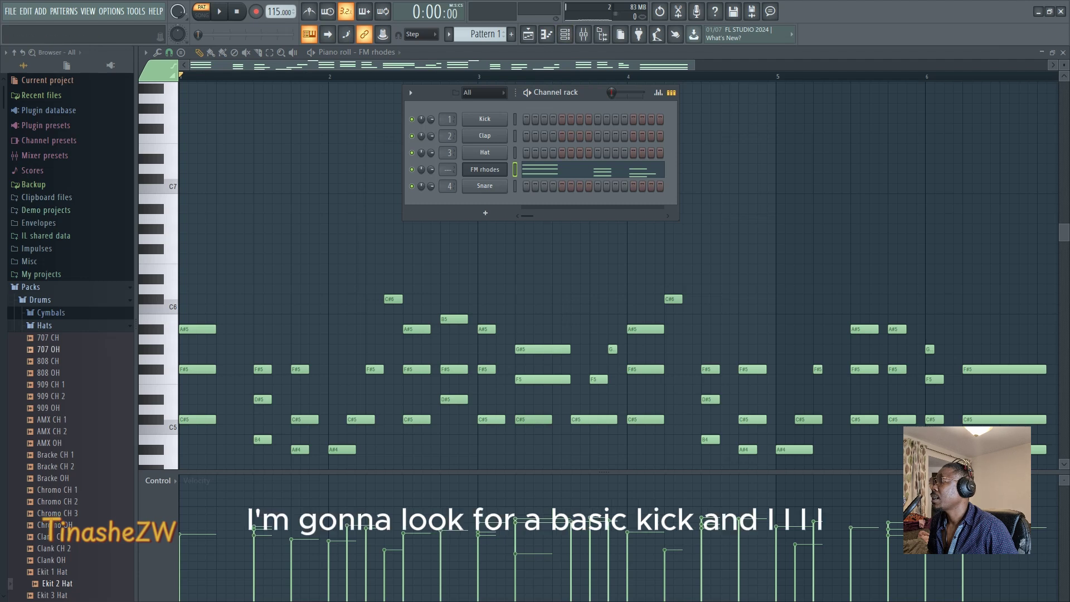
click(40, 300)
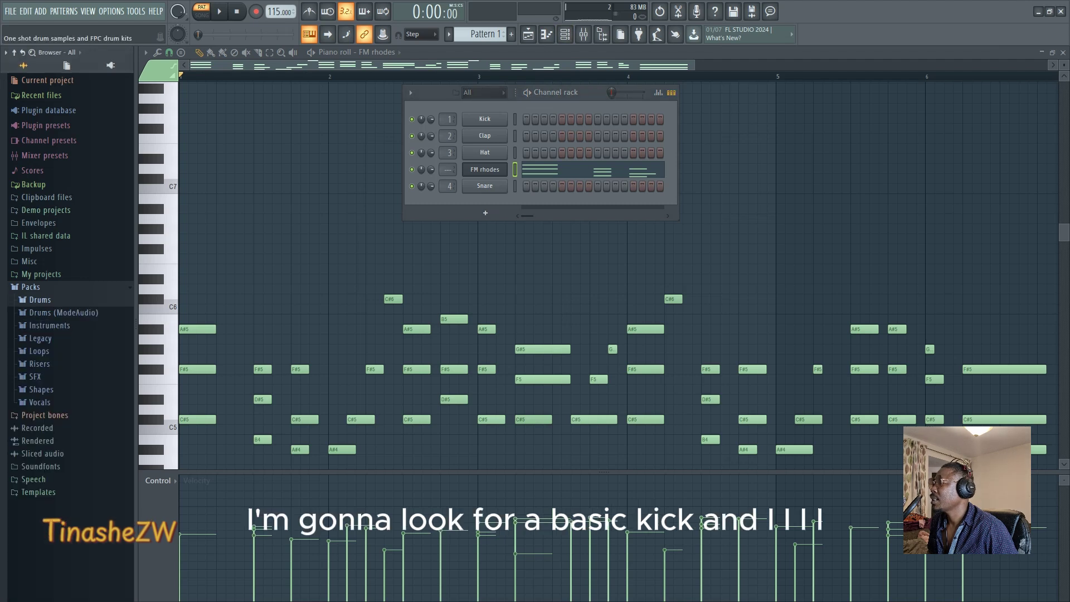
click(40, 299)
scroll(67, 335, down, 15)
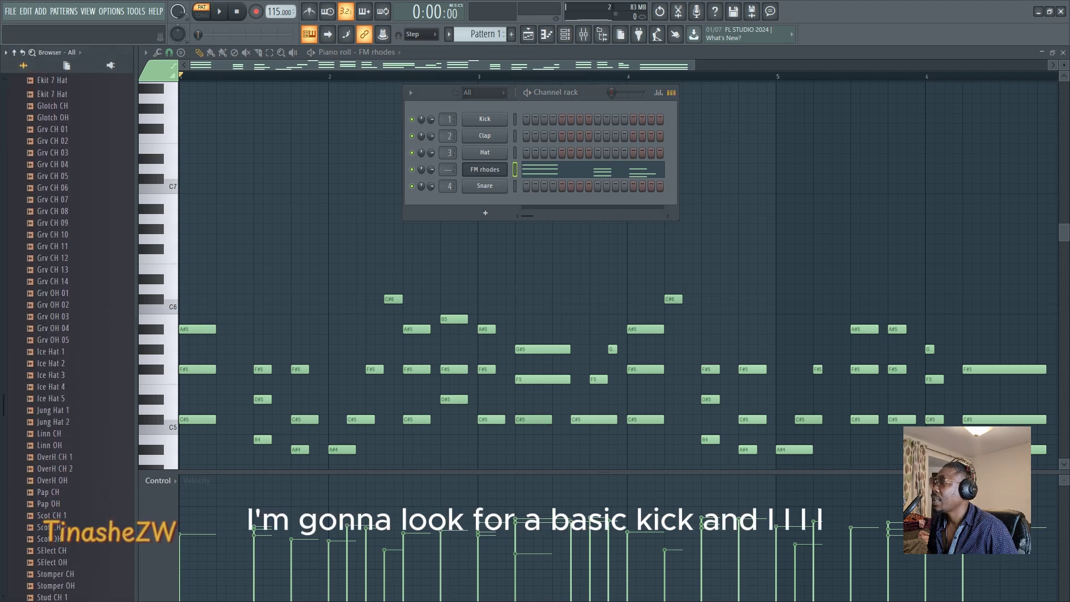
scroll(70, 334, up, 10)
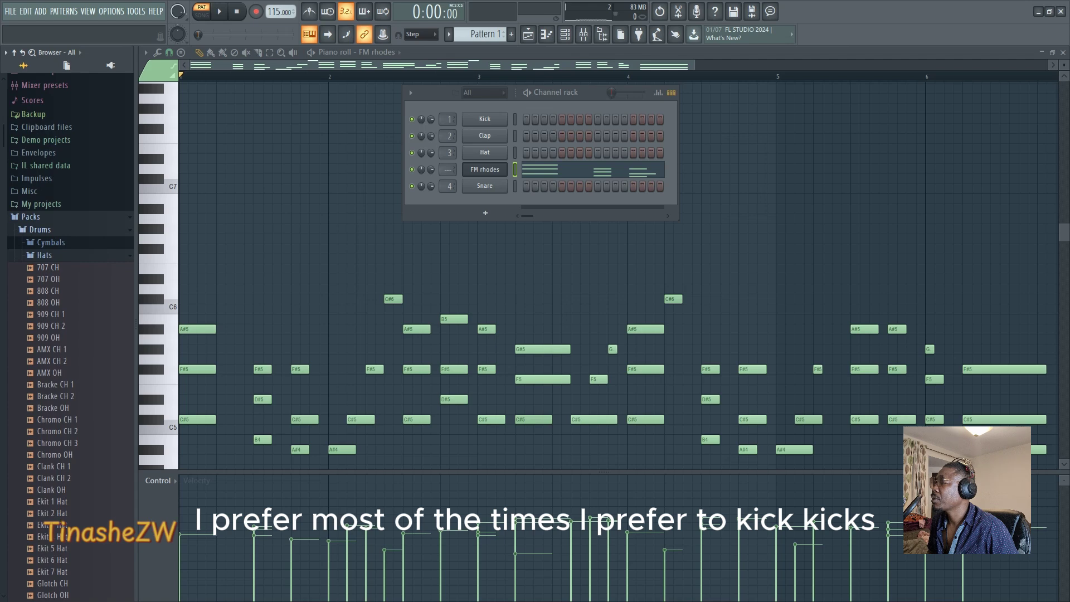
click(45, 253)
click(40, 300)
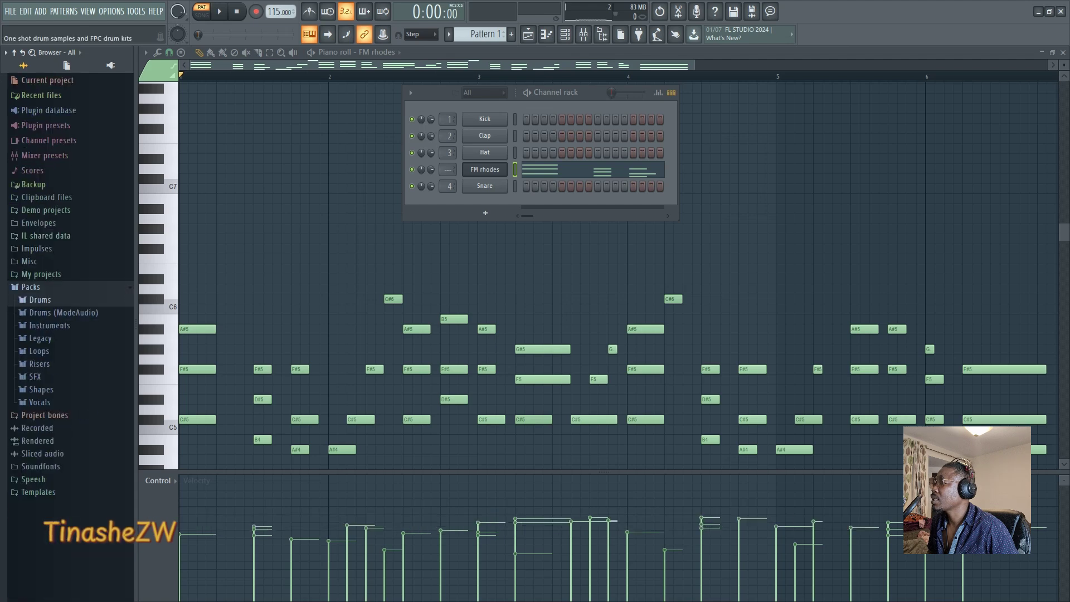
click(40, 300)
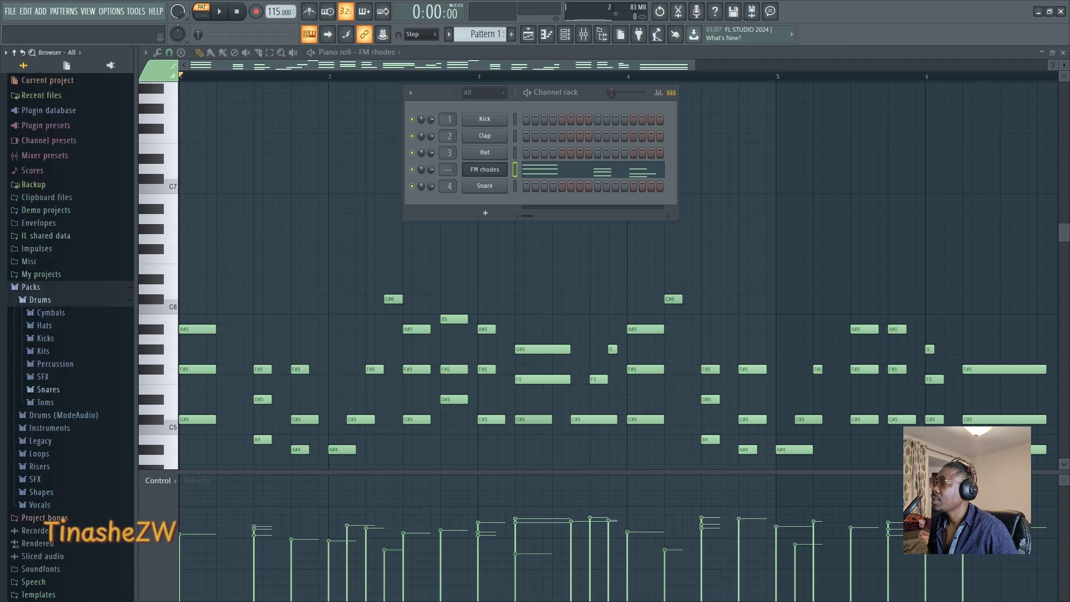
Replace the Kick channel's sound with the Linn Kick sample from the Drums pack's Kicks folder.
click(45, 338)
scroll(50, 334, down, 10)
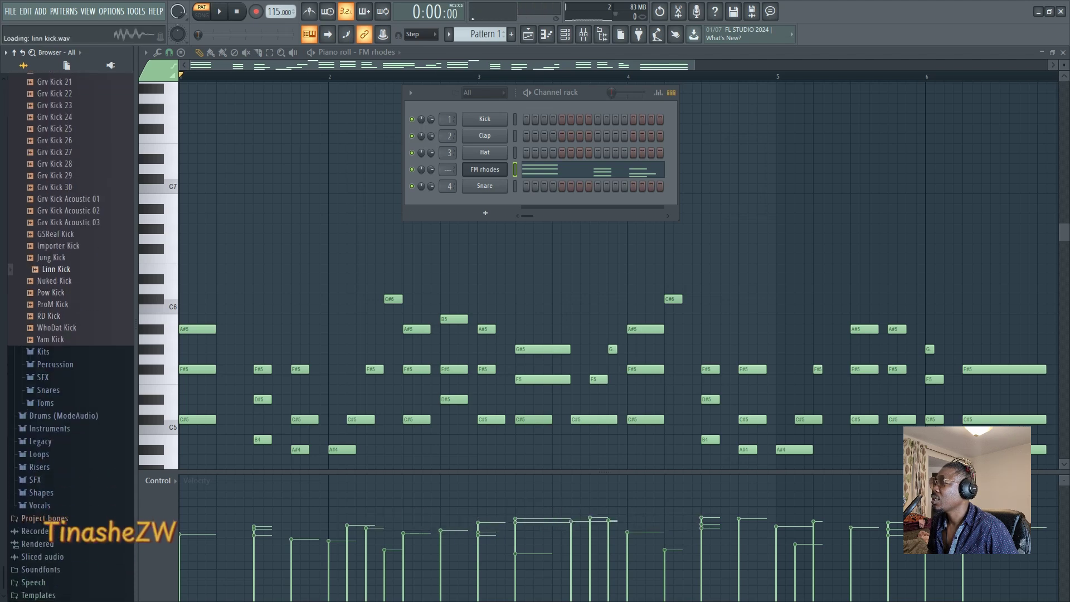
drag(480, 149, 484, 119)
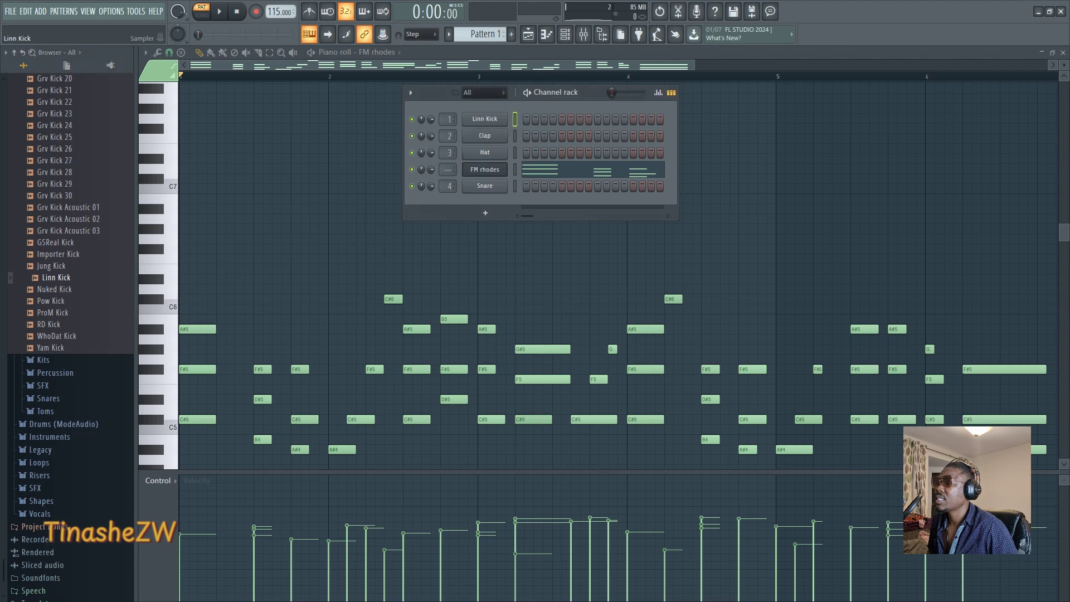
Enable Linn Kick's volume envelope with the attack at zero and a shorter hold, and audition the sound.
click(485, 119)
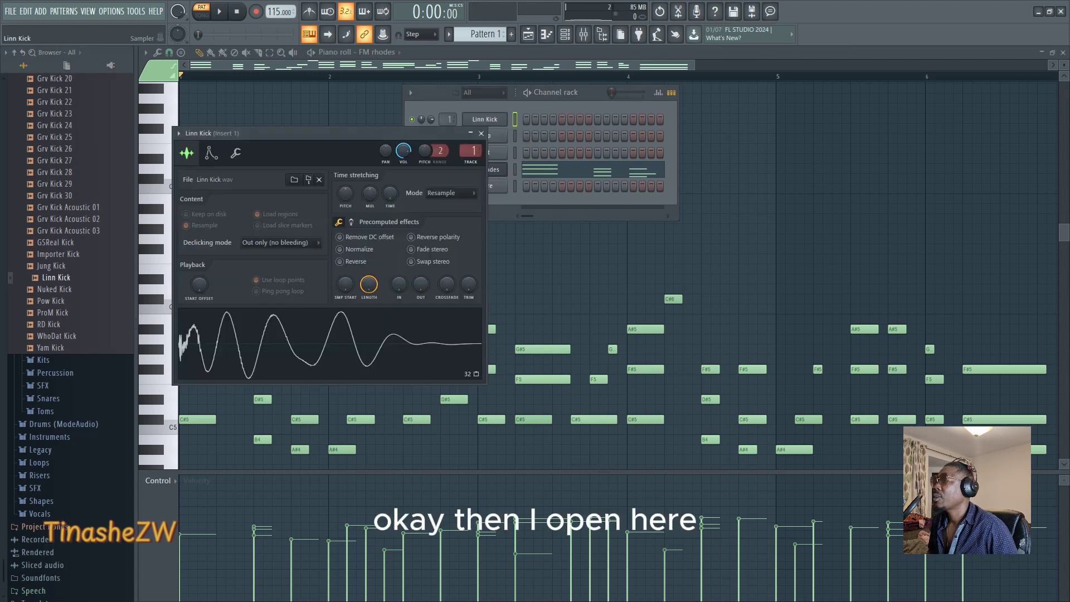
drag(334, 133, 371, 130)
click(248, 150)
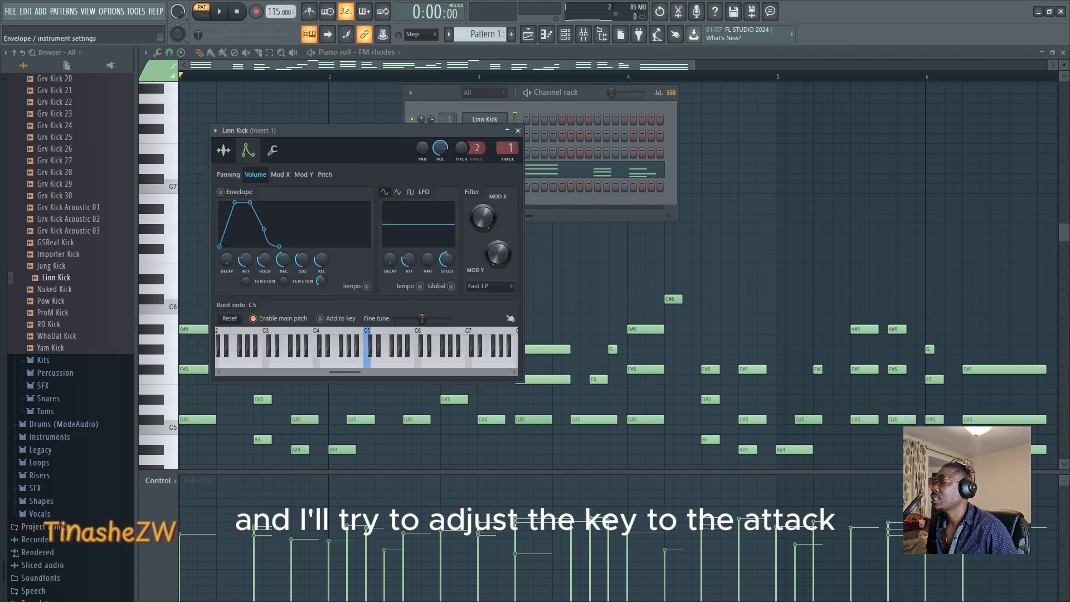
drag(245, 259, 245, 290)
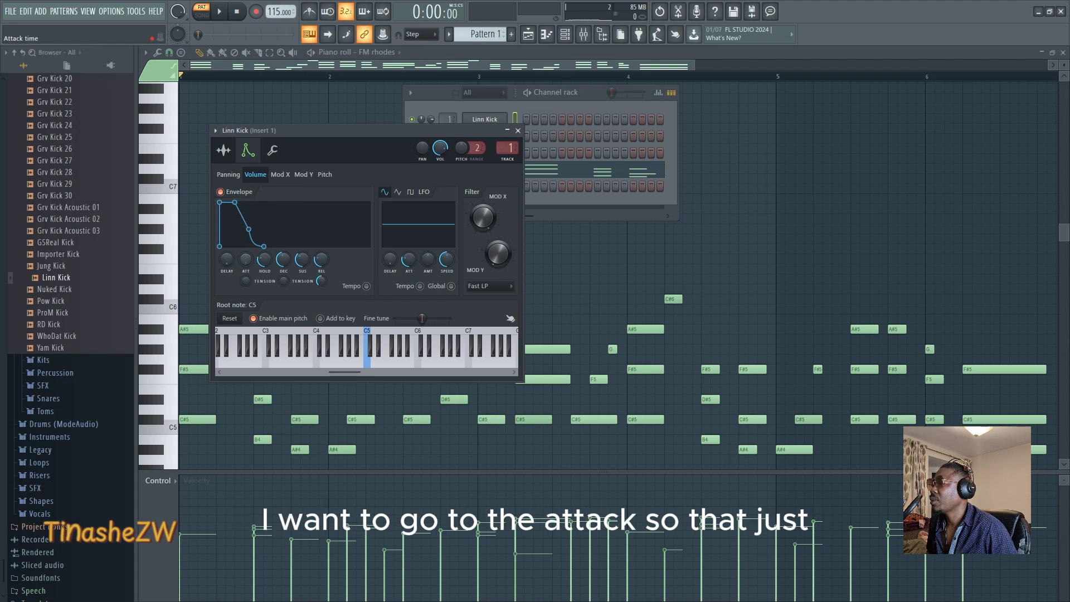
key(space)
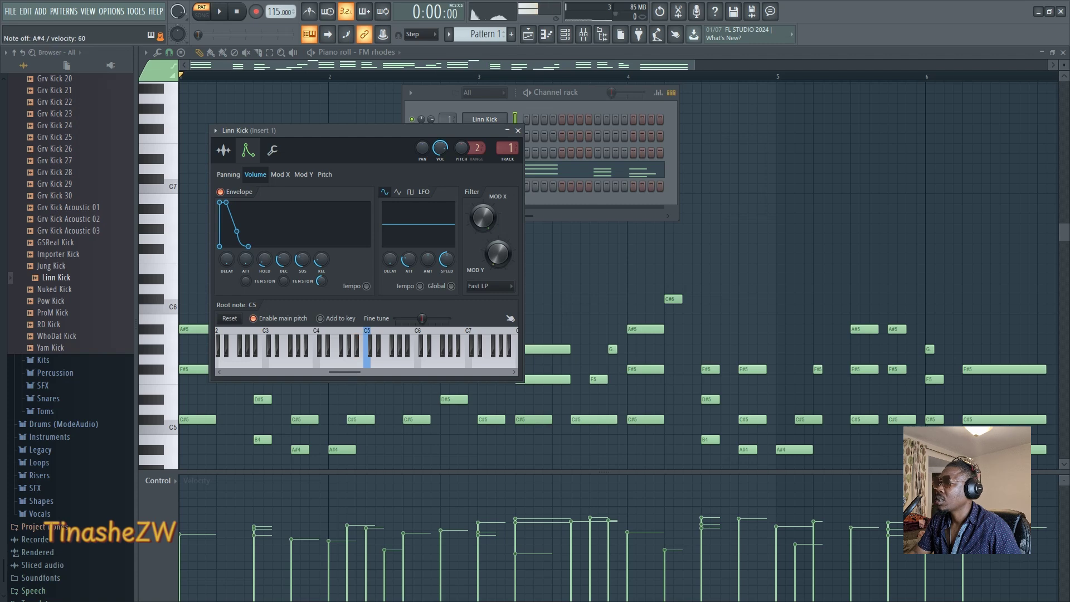
Fill Linn Kick on each 4 steps and tighten its volume envelope's hold, decay, sustain and release during playback.
right_click(505, 118)
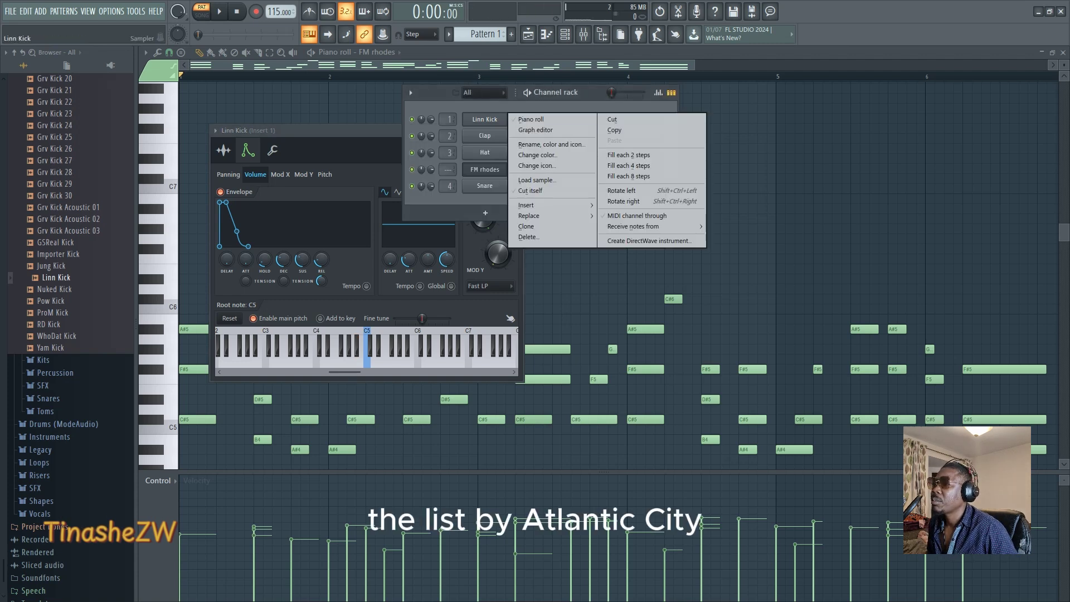
click(629, 166)
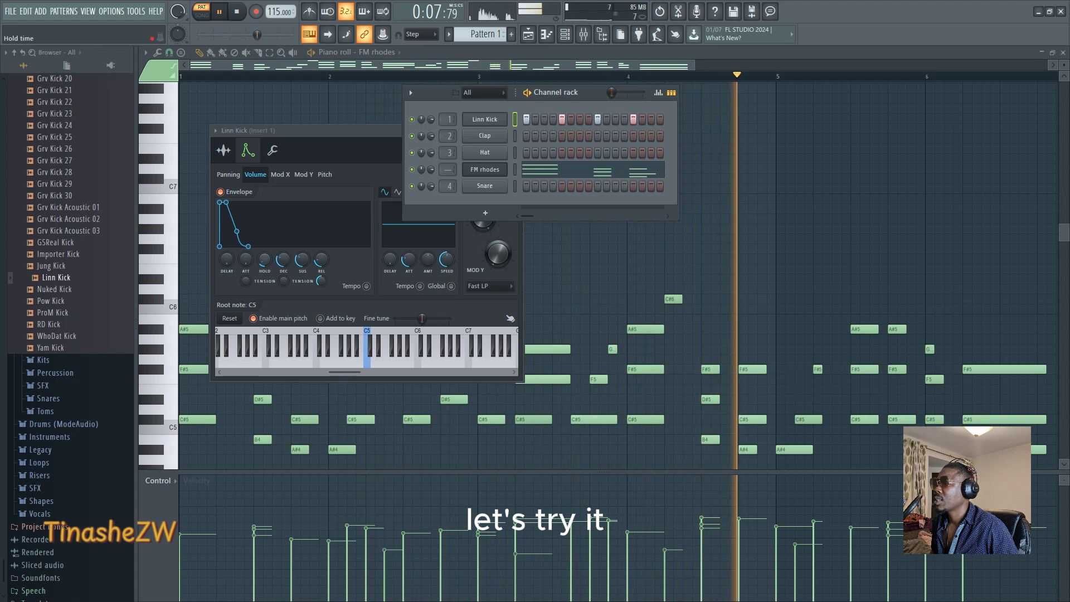
mouse_move(264, 259)
mouse_down()
mouse_move(265, 236)
mouse_move(265, 253)
mouse_up()
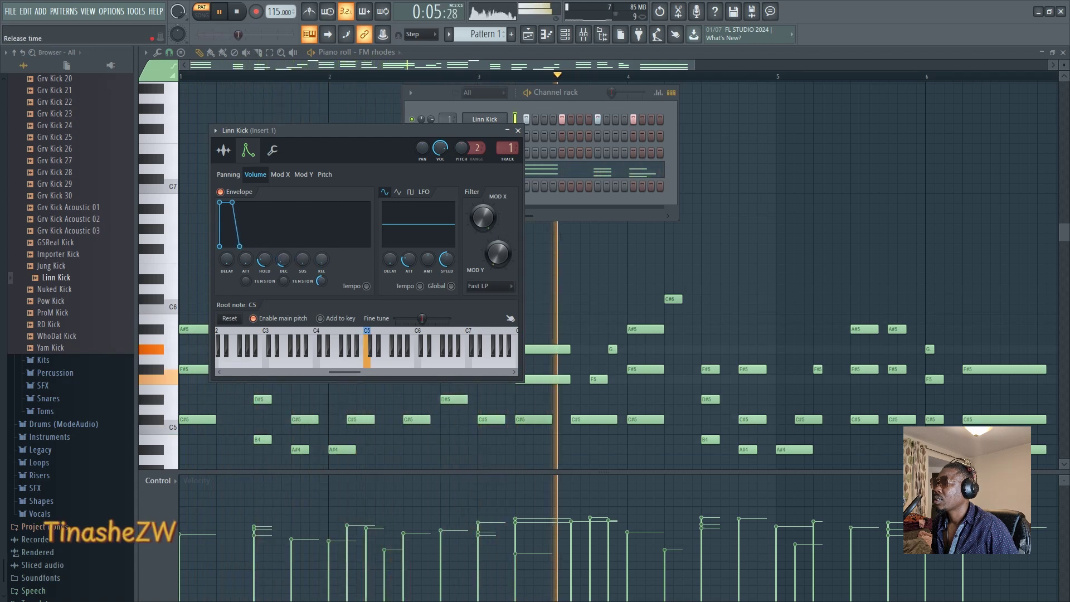
drag(264, 259, 265, 264)
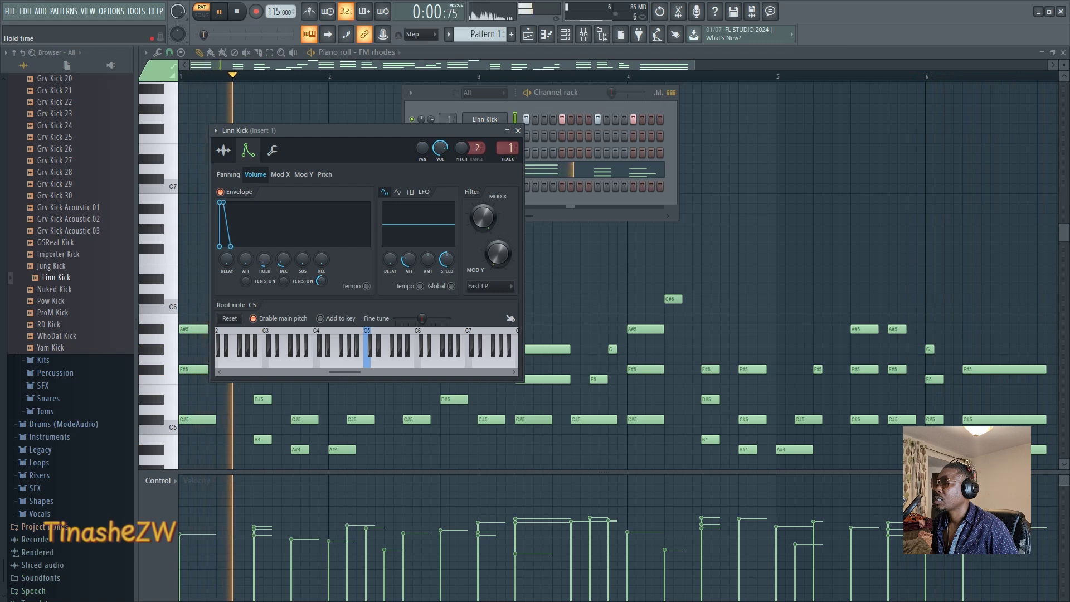
drag(264, 259, 265, 257)
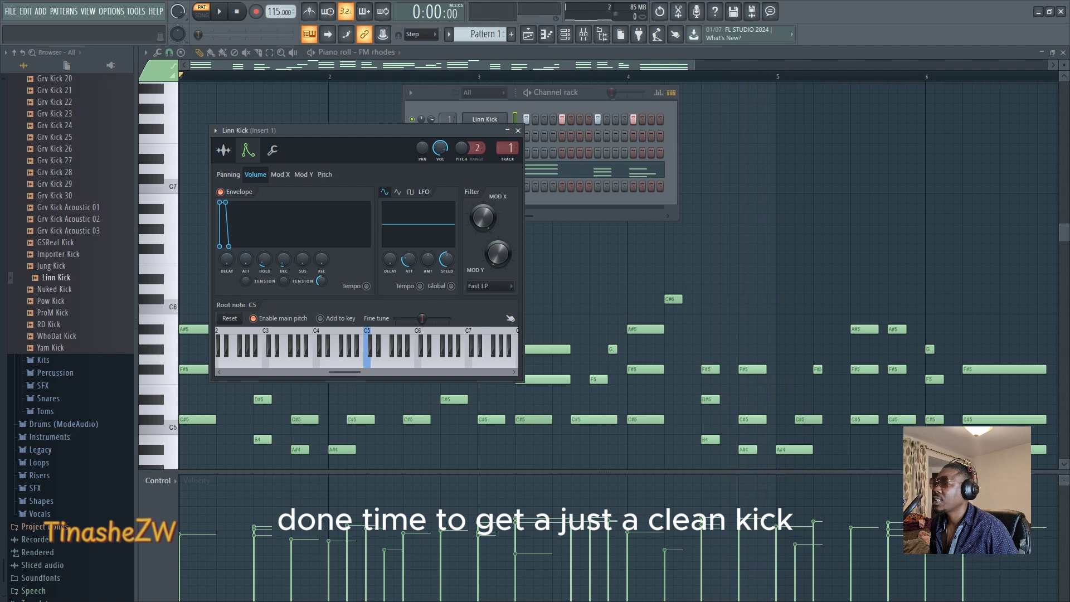
Play the pattern, close the Linn Kick settings and lower the FM rhodes channel volume slightly.
key(space)
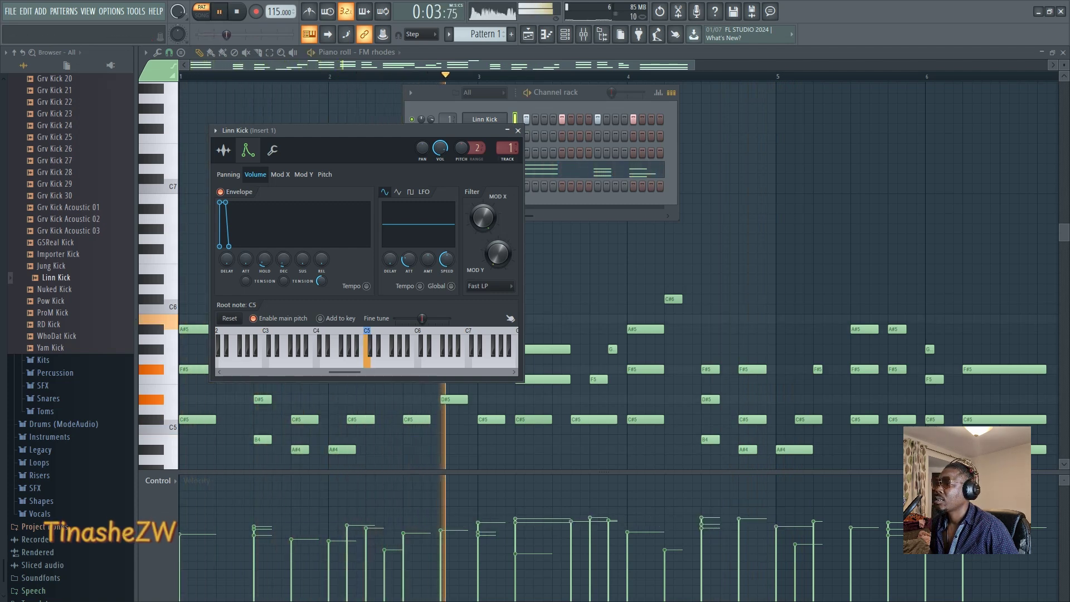
click(518, 130)
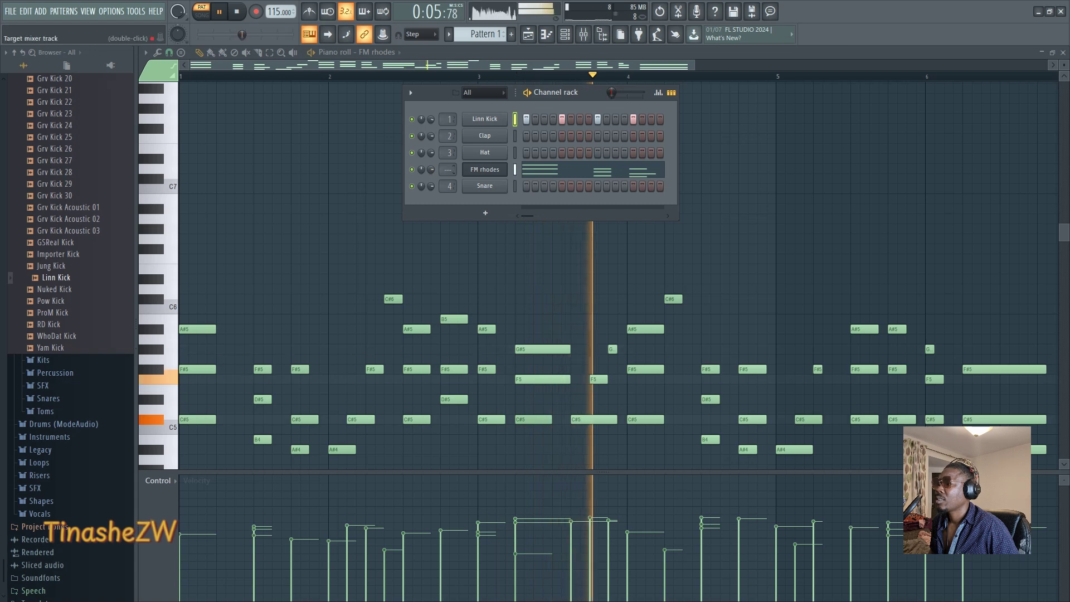
drag(431, 170, 431, 180)
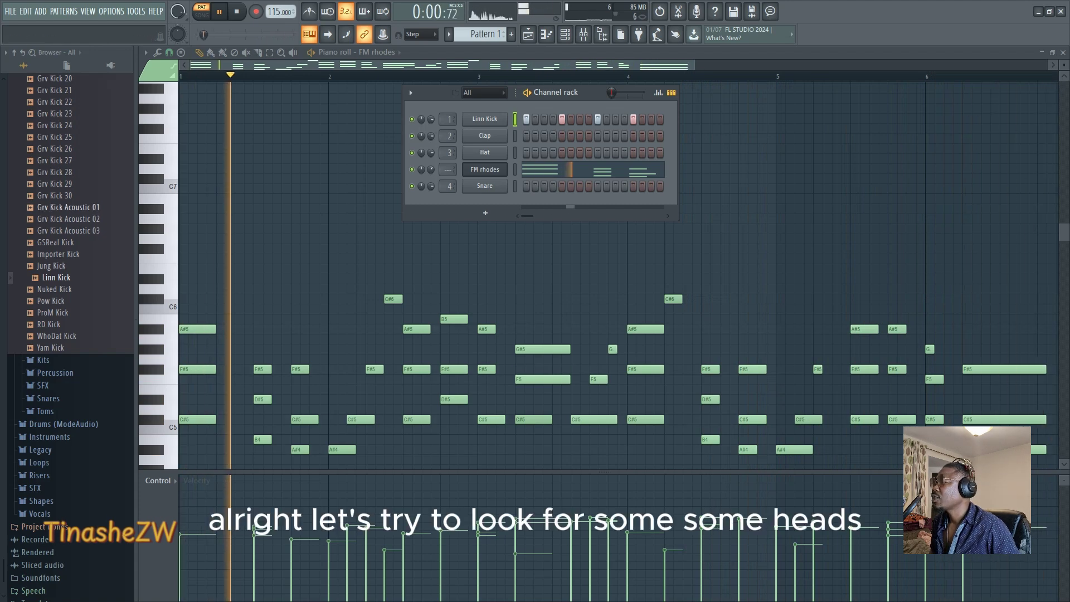
Audition samples in the Hats folder, including 707 OH, Clank OH and Bracke CH 2, while the pattern plays.
scroll(71, 334, up, 4)
scroll(70, 334, up, 8)
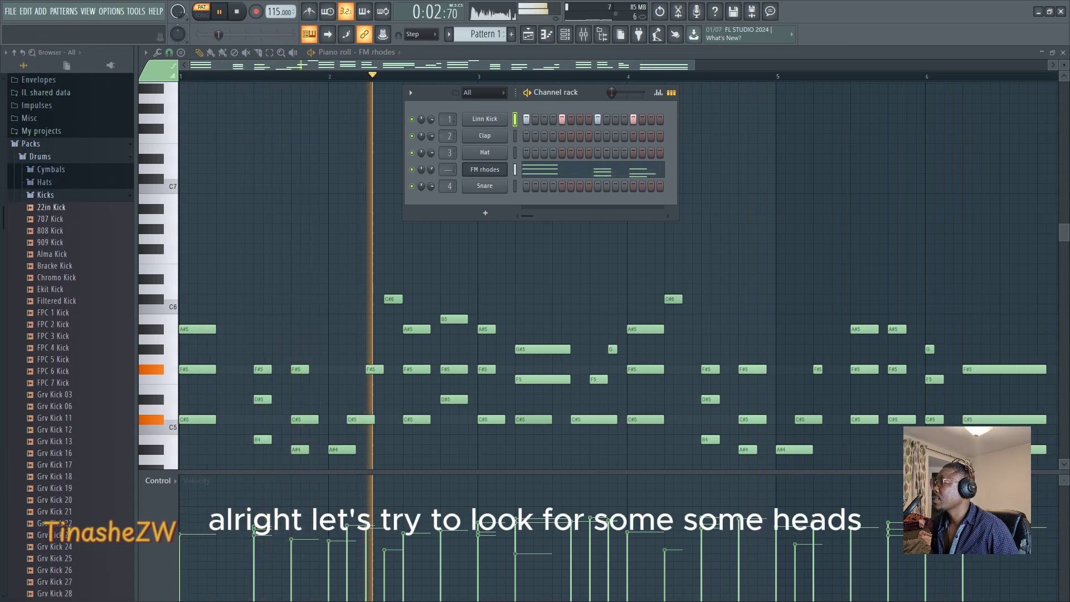
click(45, 182)
click(53, 349)
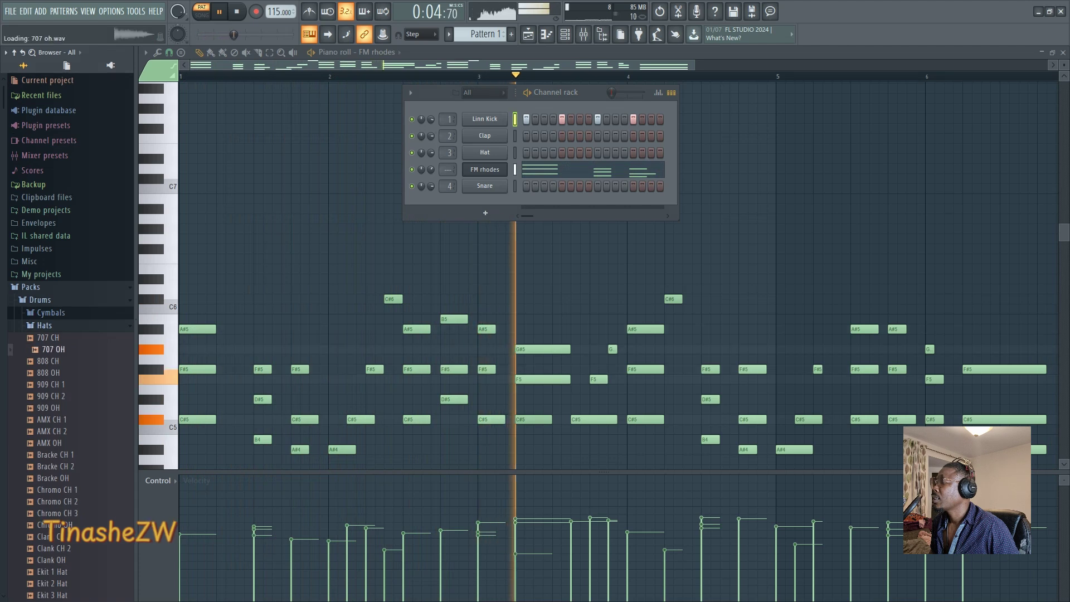
scroll(51, 328, down, 2)
click(52, 326)
scroll(52, 323, down, 8)
click(51, 244)
click(51, 209)
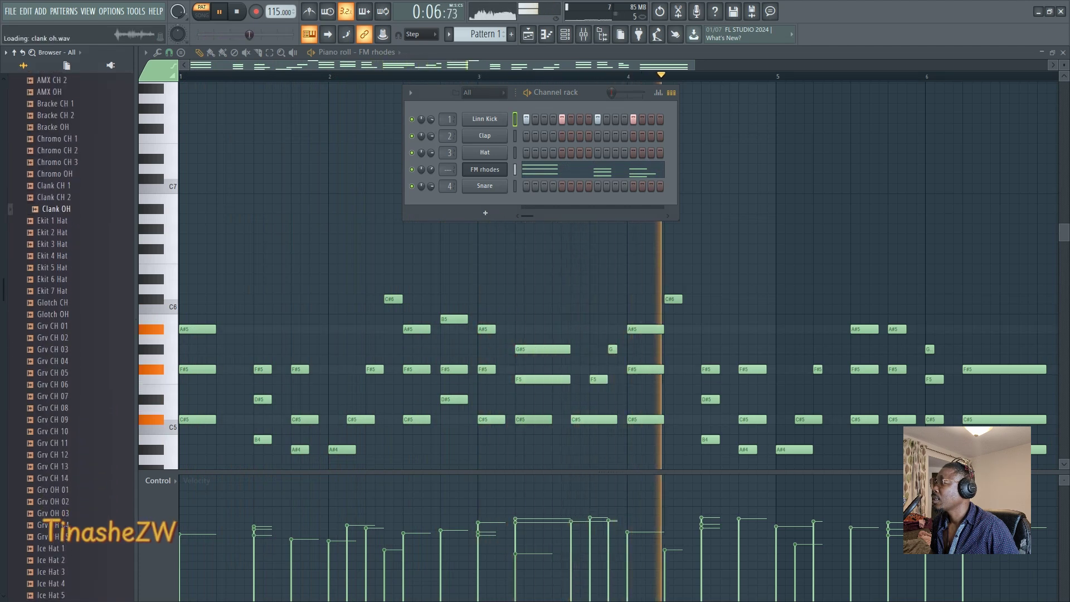
click(56, 186)
click(55, 116)
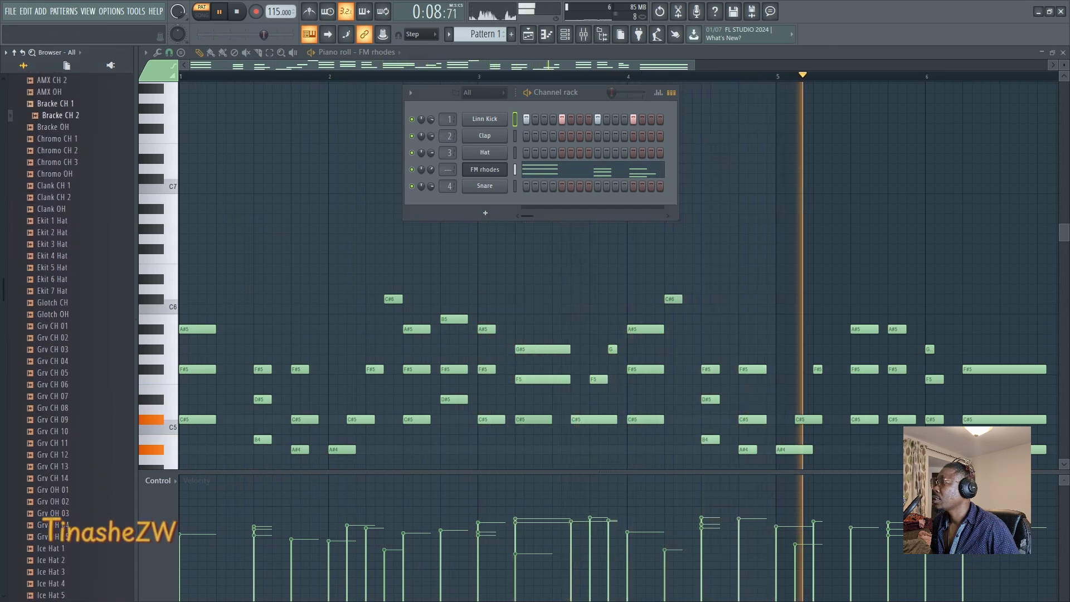
Audition the Ekit, Glotch and Grv hat samples against the playing pattern to find a less noisy hat.
click(54, 92)
click(51, 209)
click(55, 233)
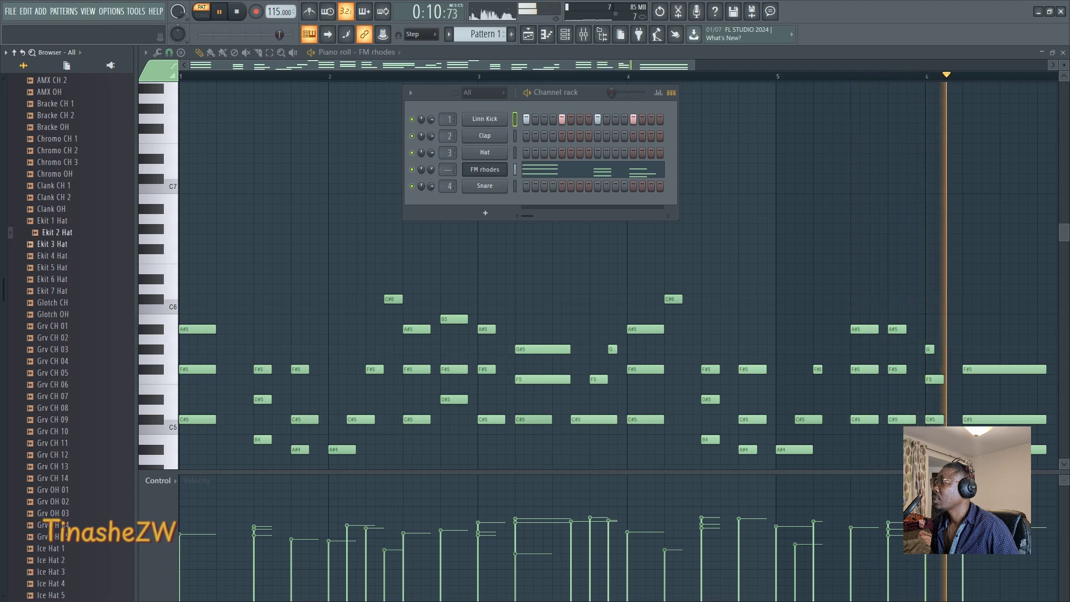
click(52, 279)
click(54, 256)
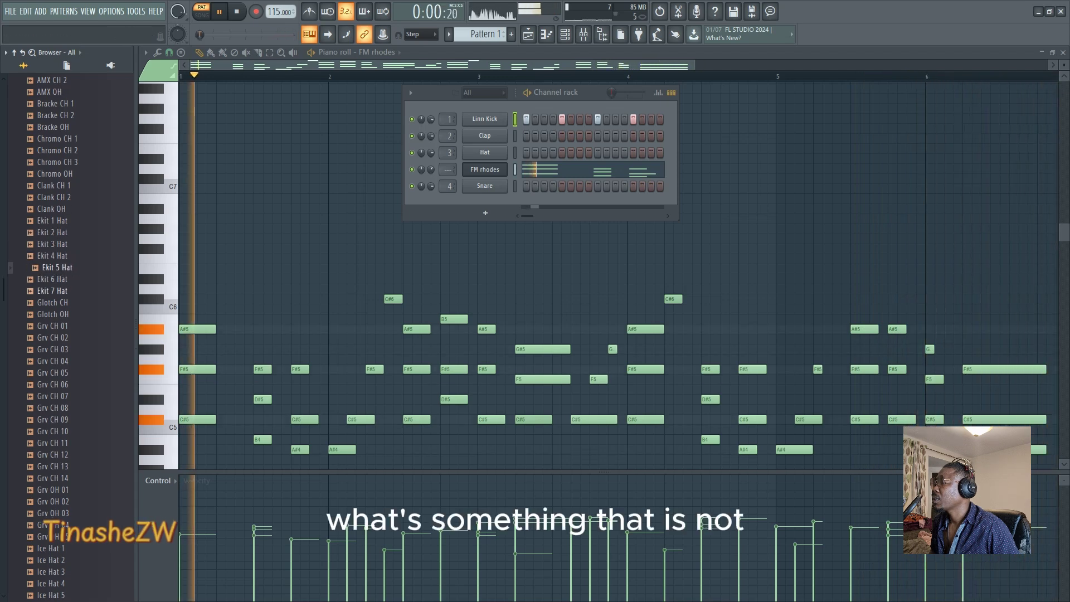
click(54, 314)
click(53, 337)
scroll(53, 334, down, 6)
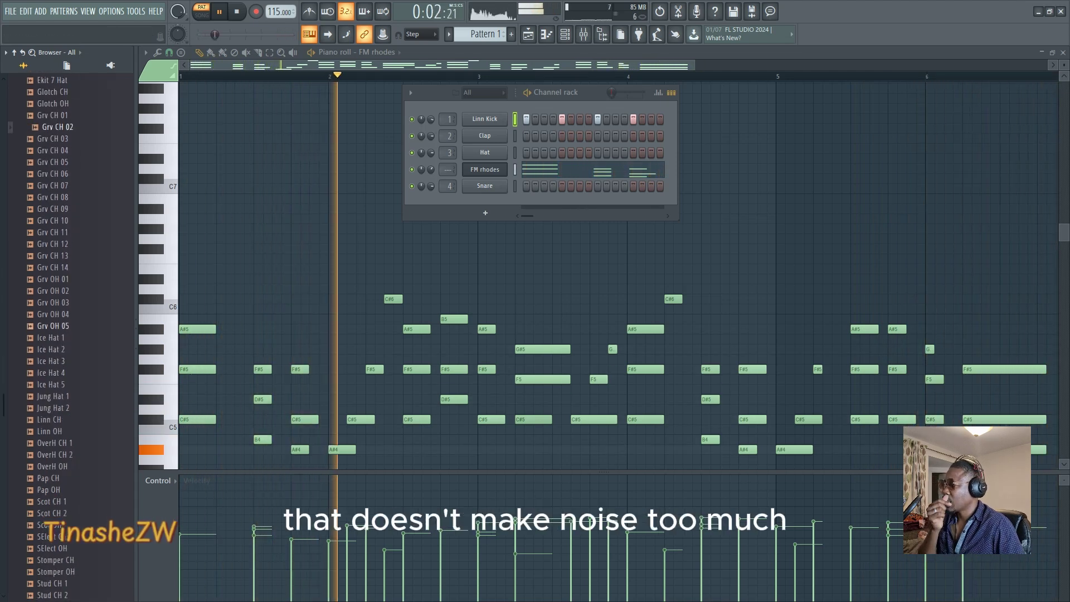
click(57, 233)
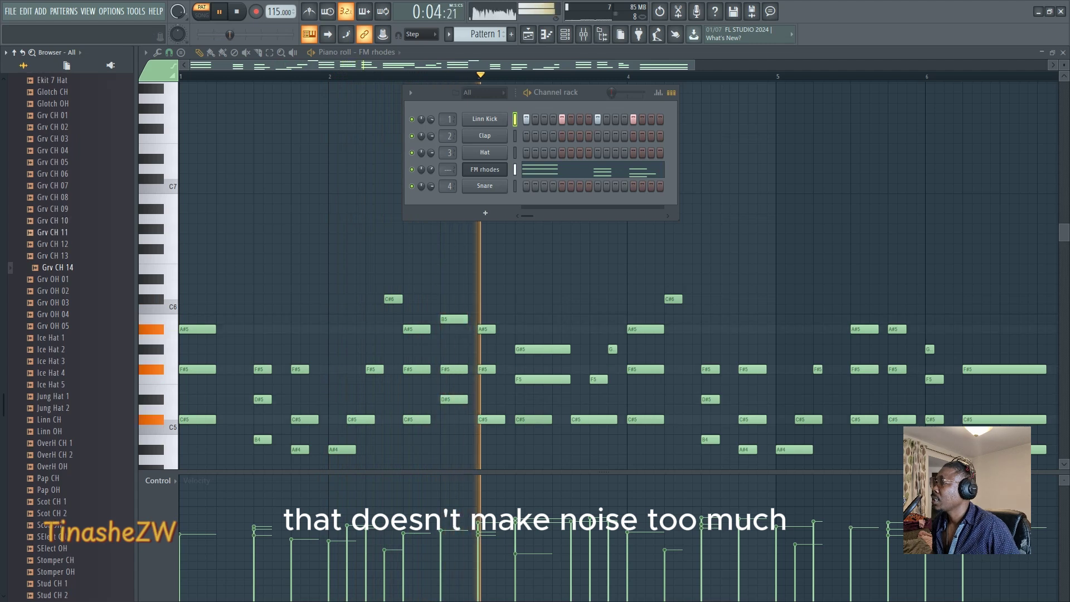
click(53, 232)
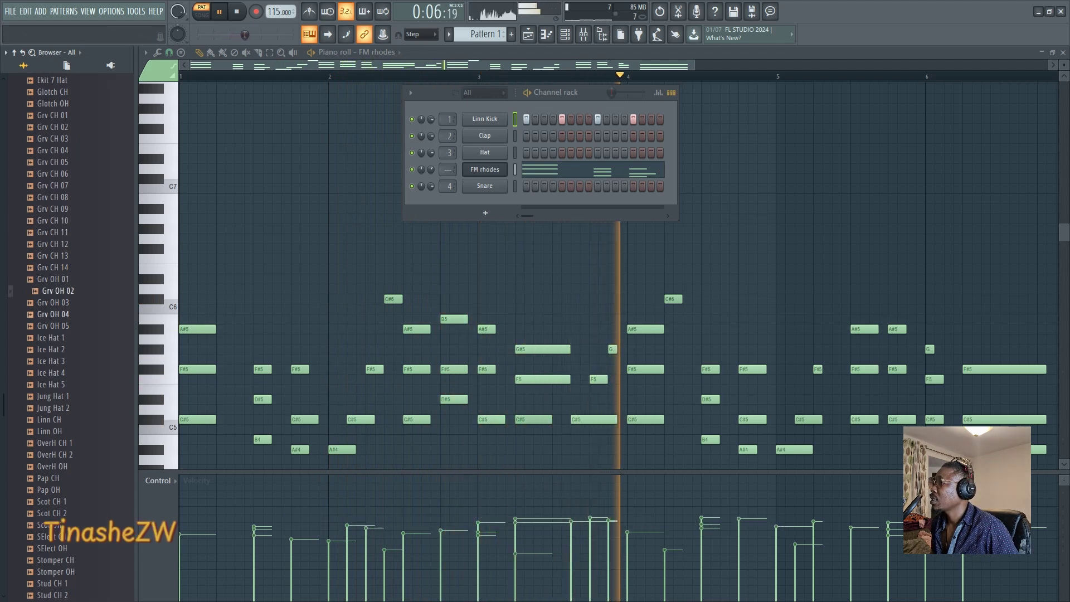
Compare the Linn, OverH, Jung Hat and Ice Hat samples against the playing pattern.
scroll(53, 326, down, 4)
click(50, 280)
click(59, 315)
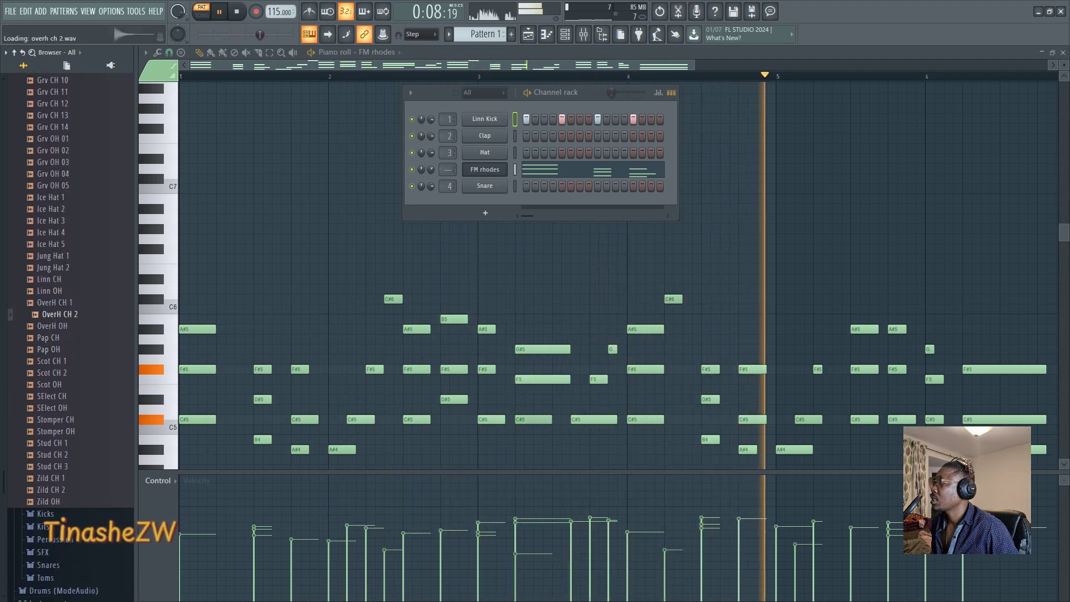
click(55, 303)
click(57, 256)
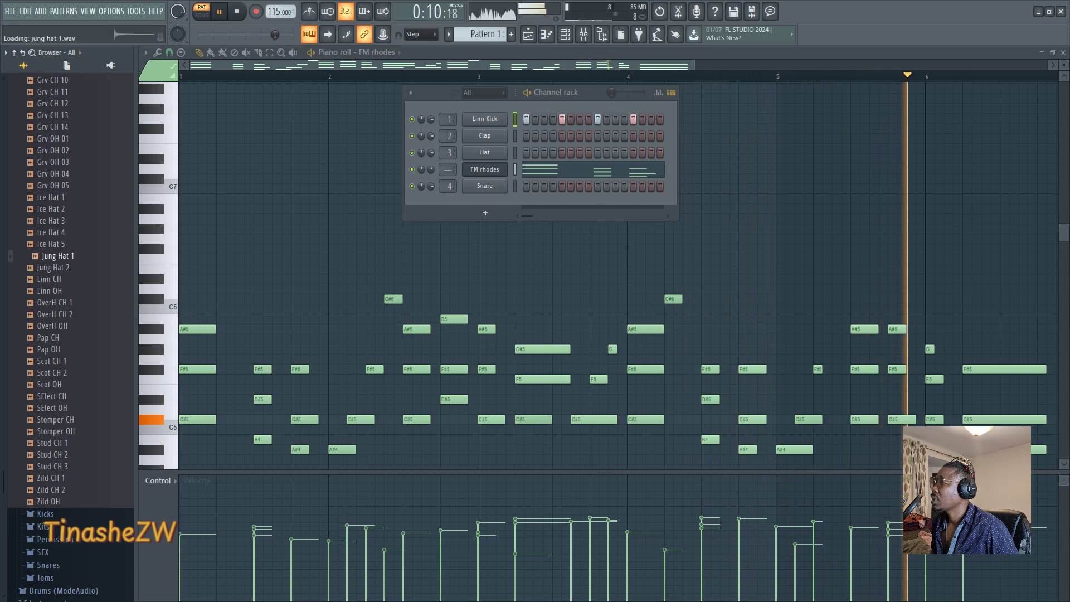
click(55, 232)
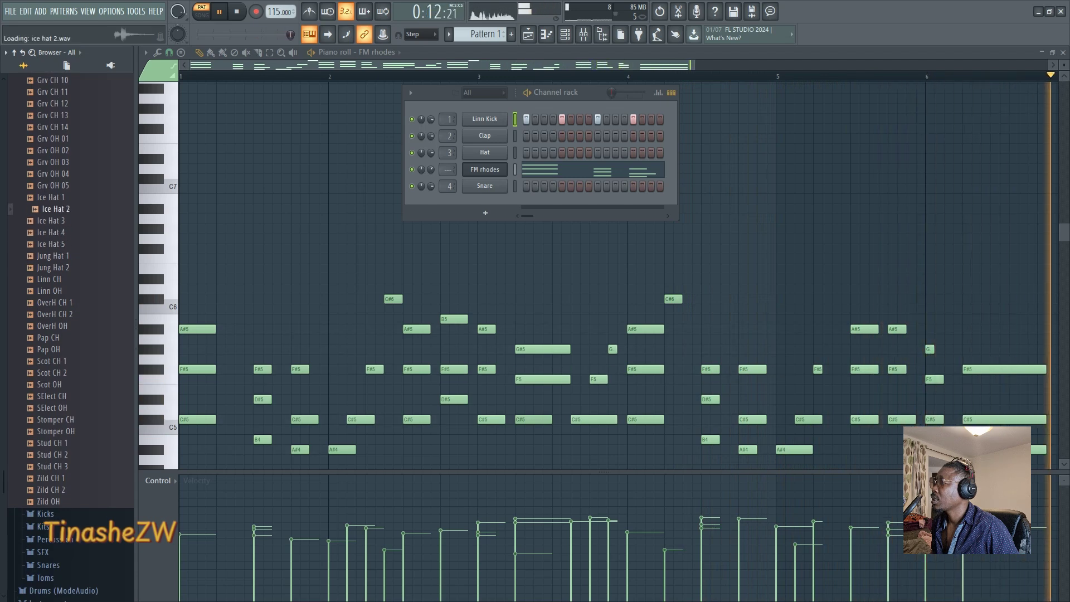
Audition the Ice Hat 1 sample, insert an FPC drum channel next to the Hat channel and close its window.
click(51, 197)
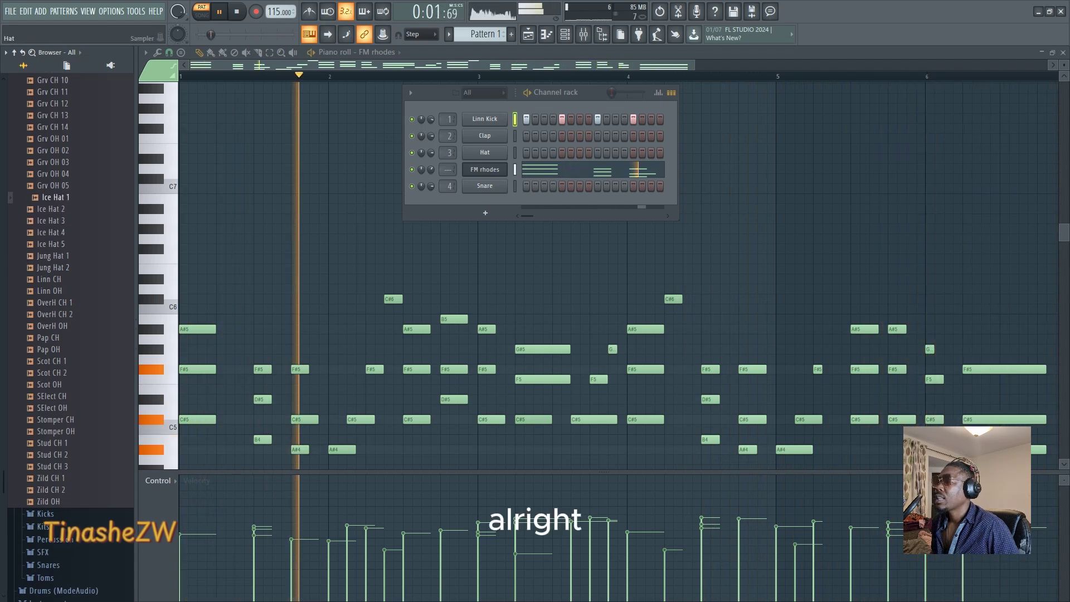
right_click(485, 153)
mouse_move(527, 239)
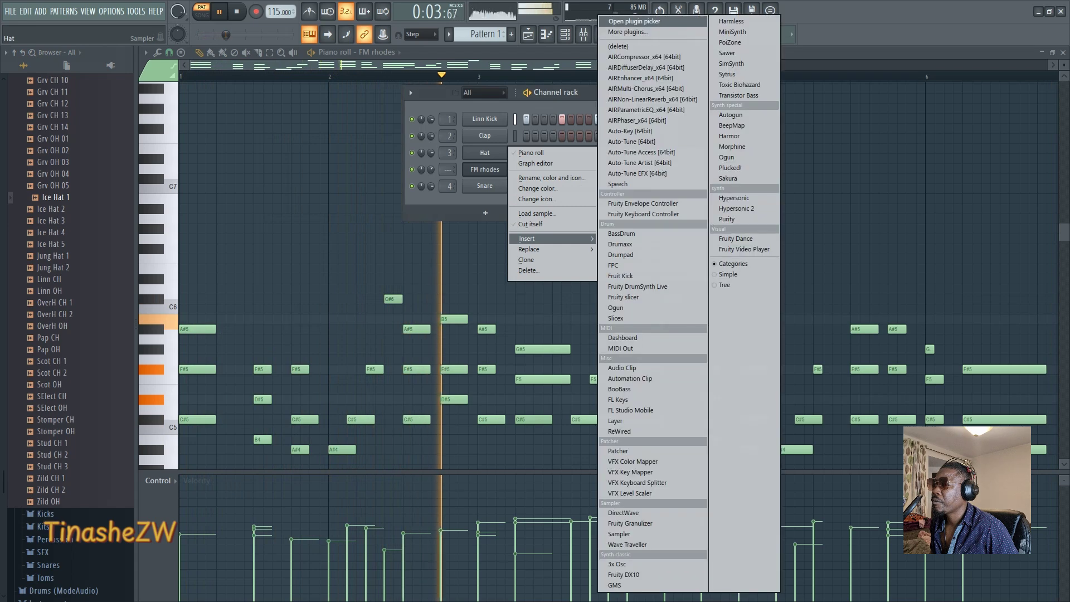
click(613, 265)
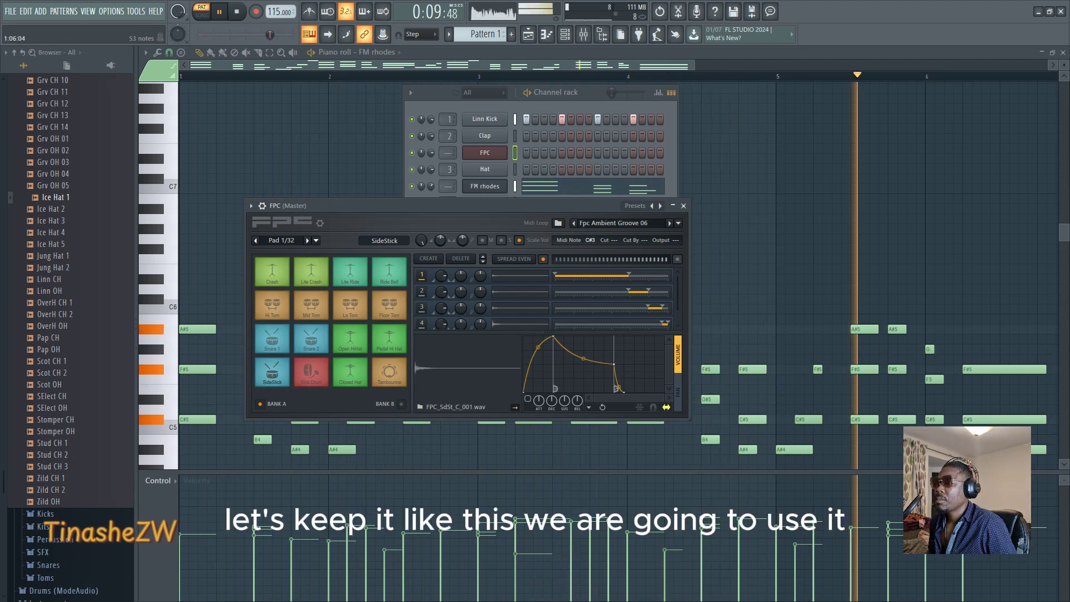
click(485, 153)
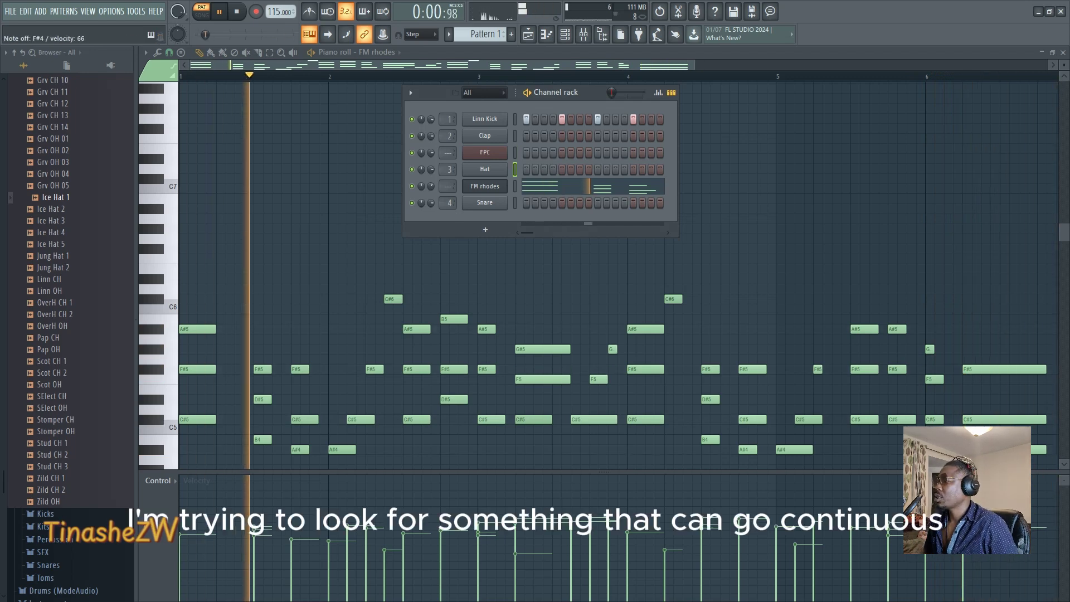
Audition the Ice Hat, Grv, Glotch and Ekit hat samples against the playing pattern.
click(51, 233)
click(51, 221)
click(51, 209)
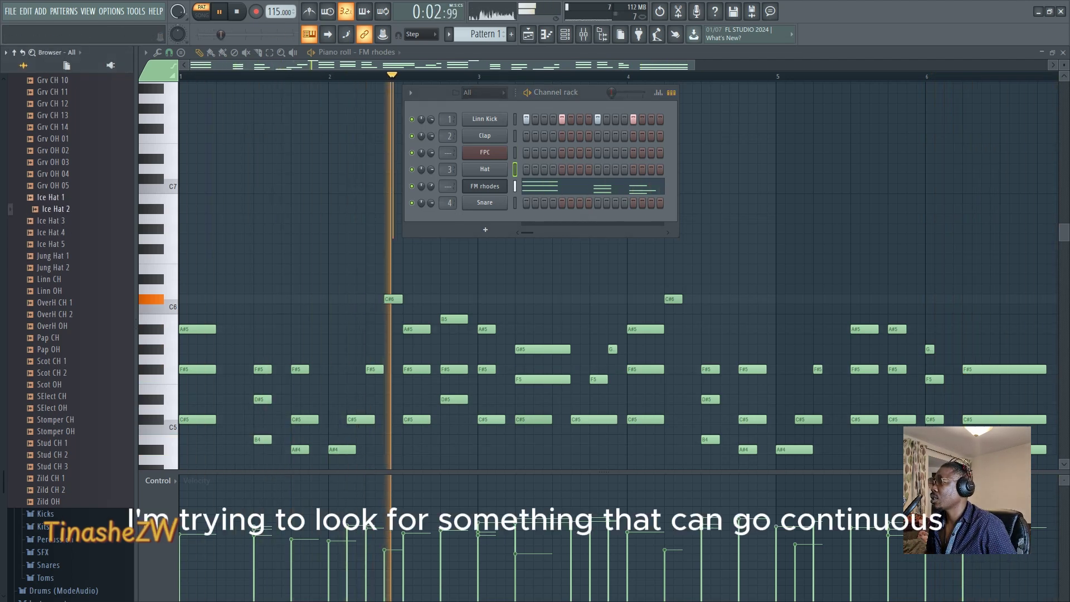
click(54, 151)
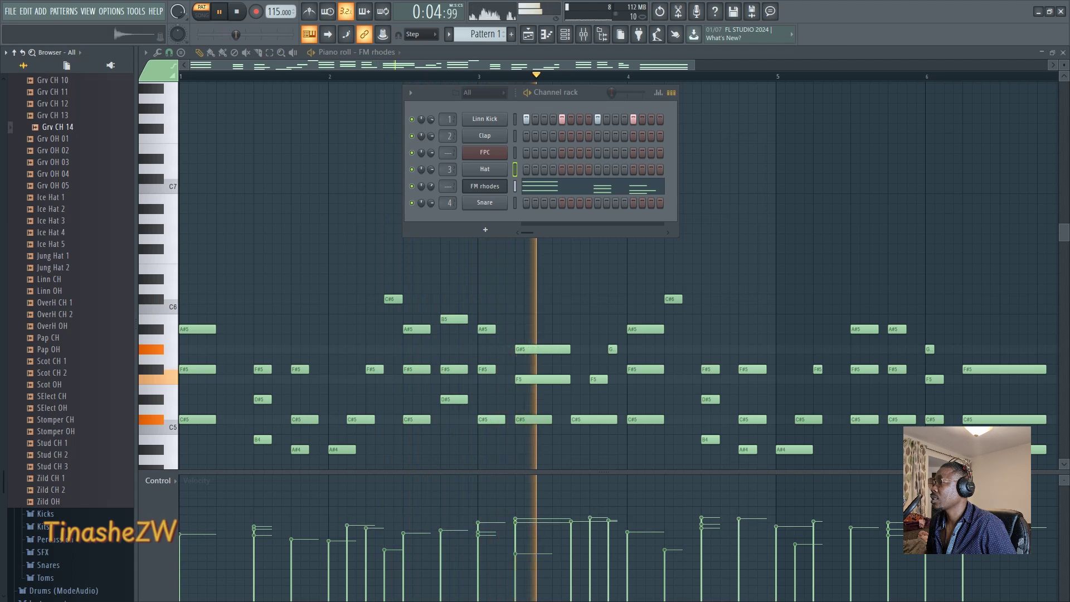
key(Up)
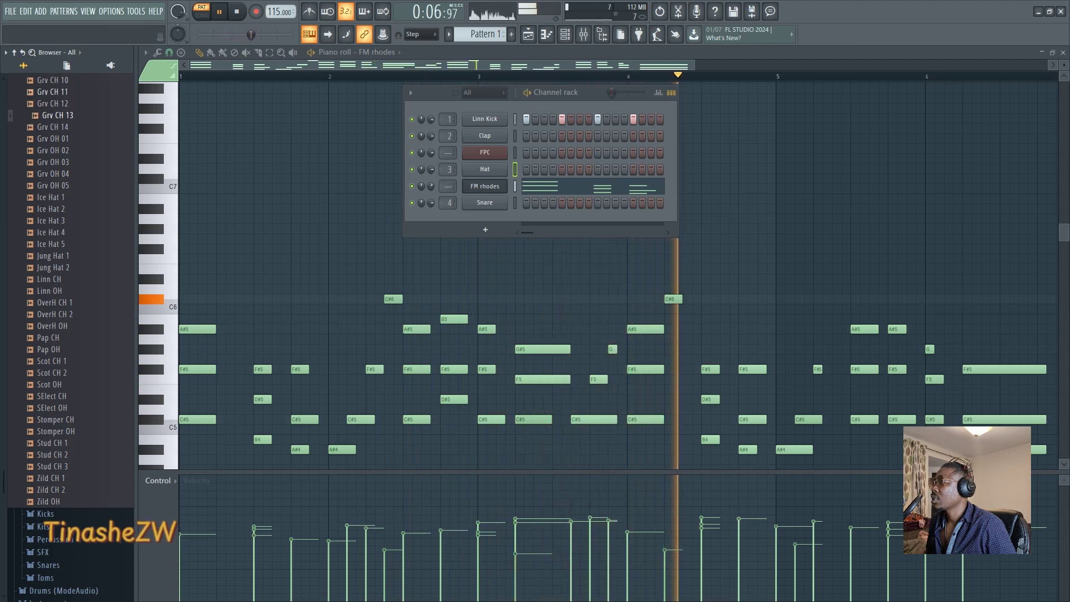
key(Up)
key(Up)
key(Up)
key(Up)
key(Up)
key(Up)
key(Up)
key(Up)
key(Up)
key(Up)
key(Up)
key(Up)
key(Up)
key(Up)
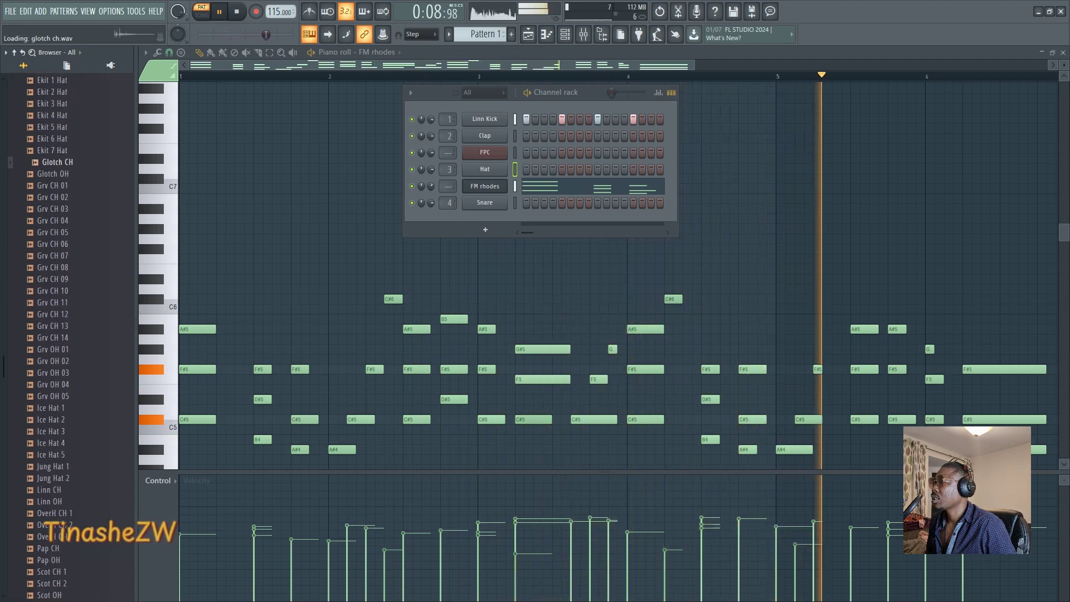
key(Up)
key(Up)
key(Up)
key(Up)
key(Up)
key(Up)
key(Up)
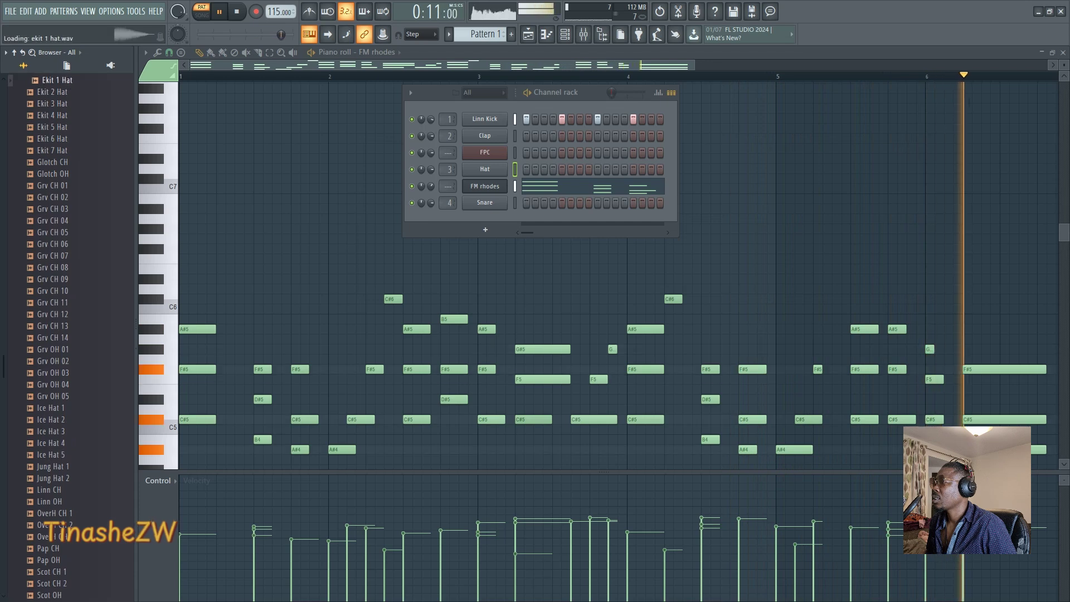
Audition the remaining hats up to 808 CH and replace the Hat channel's sample with 808 CH.
key(Up)
key(Up)
key(Up)
key(Up)
key(Up)
key(Up)
key(Up)
key(Up)
key(Up)
key(Up)
key(Up)
key(Up)
key(Up)
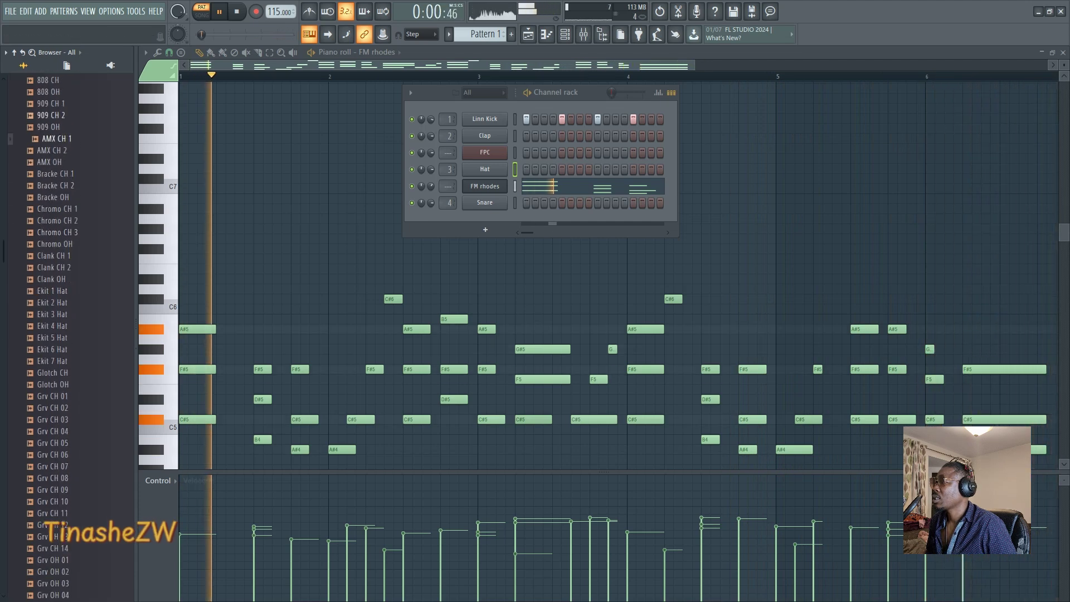
key(Up)
key(Up)
key(Up)
key(Up)
key(Up)
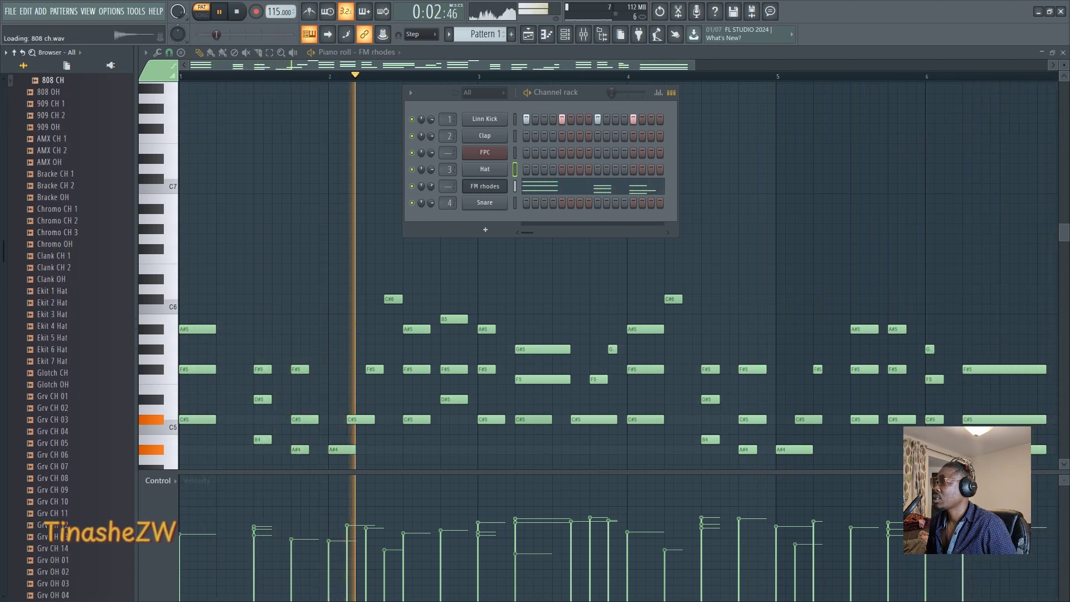
drag(53, 80, 484, 170)
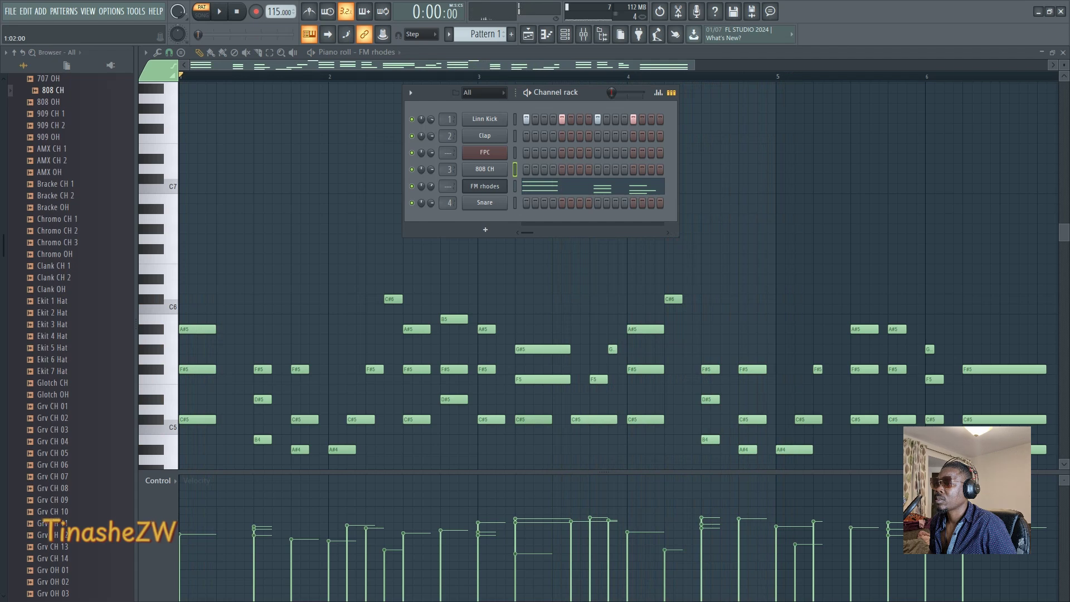
Program 808 CH hits on steps 3, 4, 7 and 11, checking the rhythm against the playing pattern.
key(space)
key(space)
key(space)
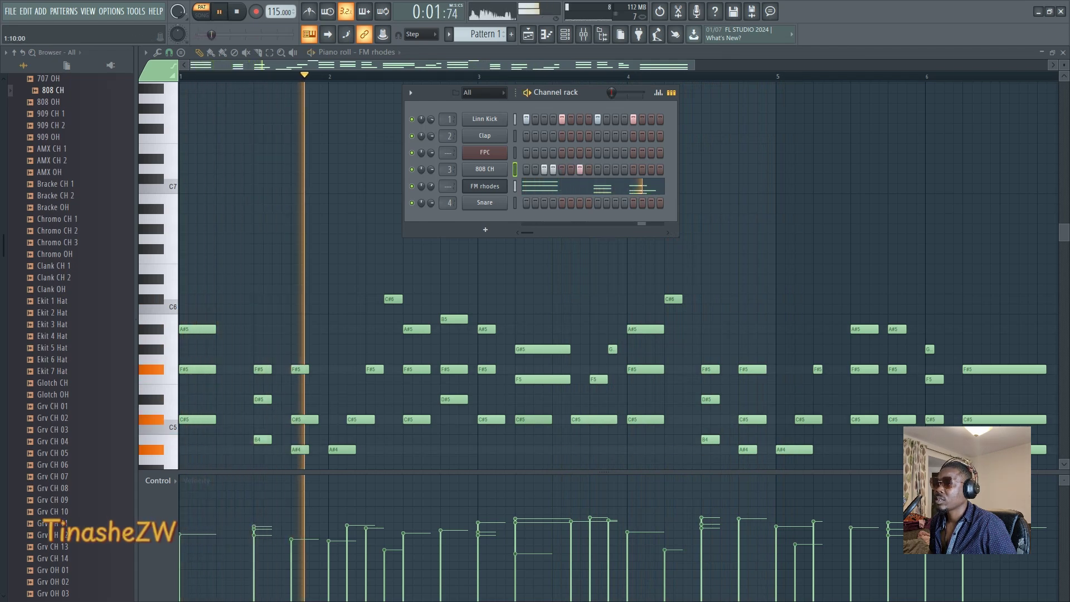
click(606, 169)
click(606, 169)
key(space)
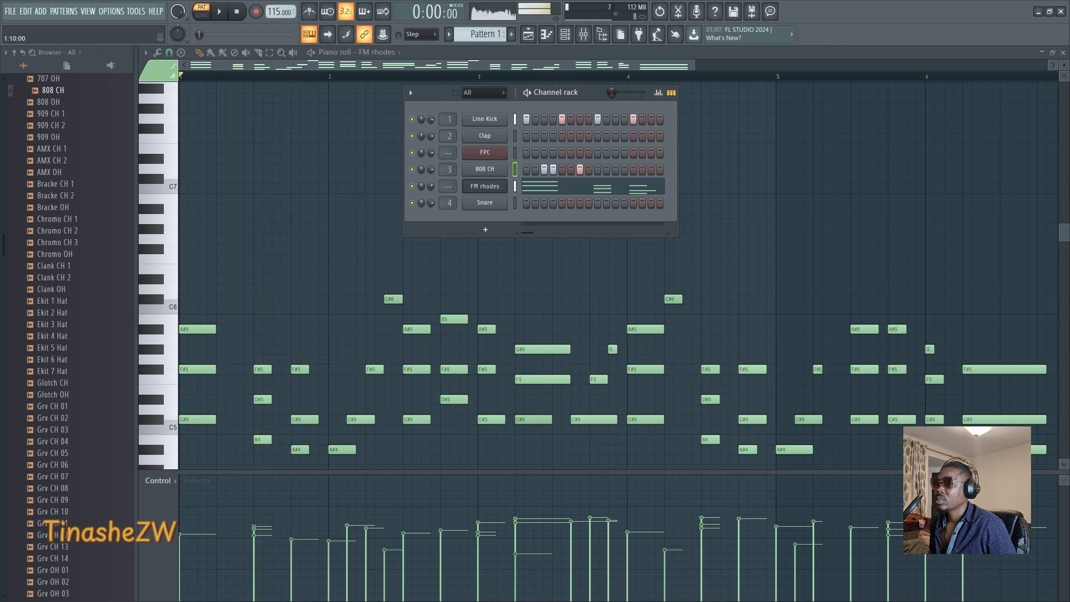
key(space)
click(615, 170)
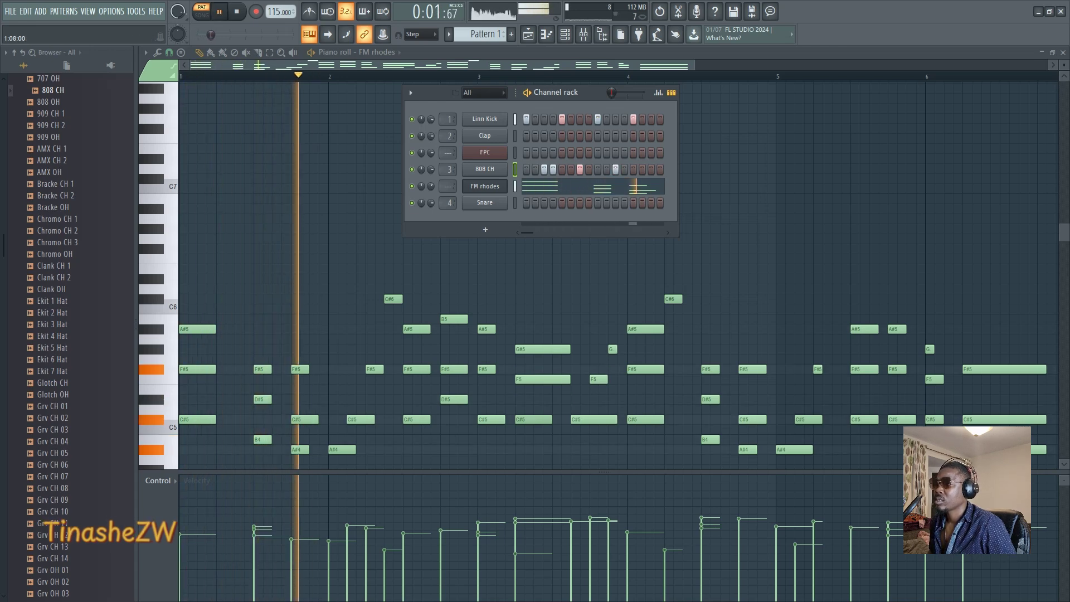
key(space)
key(space)
Open the 808 CH channel in the piano roll and repeat its four-note phrase through the end of bar 3.
right_click(484, 169)
click(530, 170)
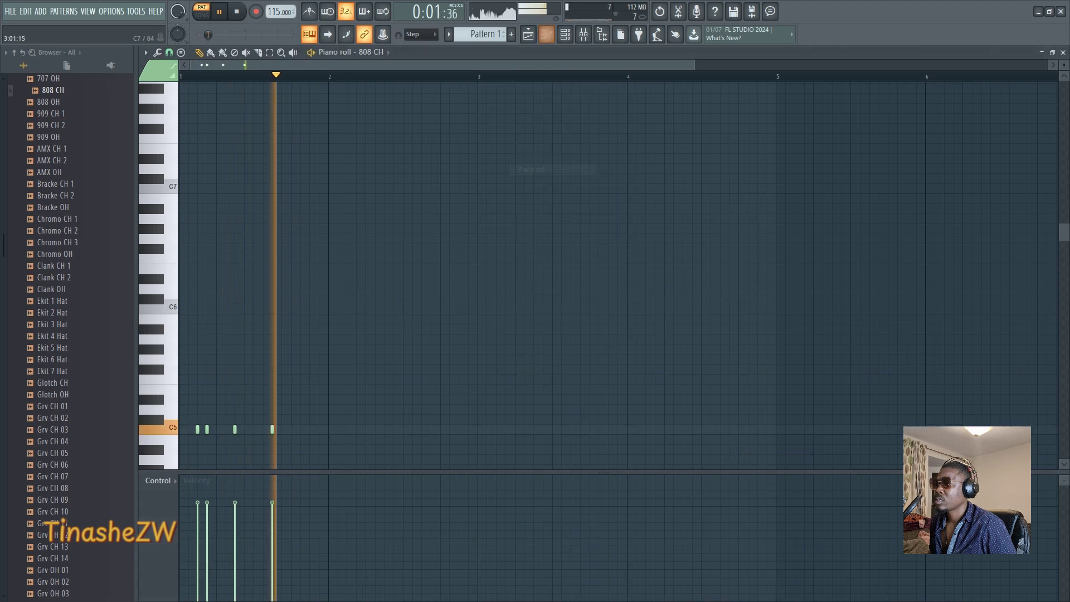
scroll(395, 195, down, 1)
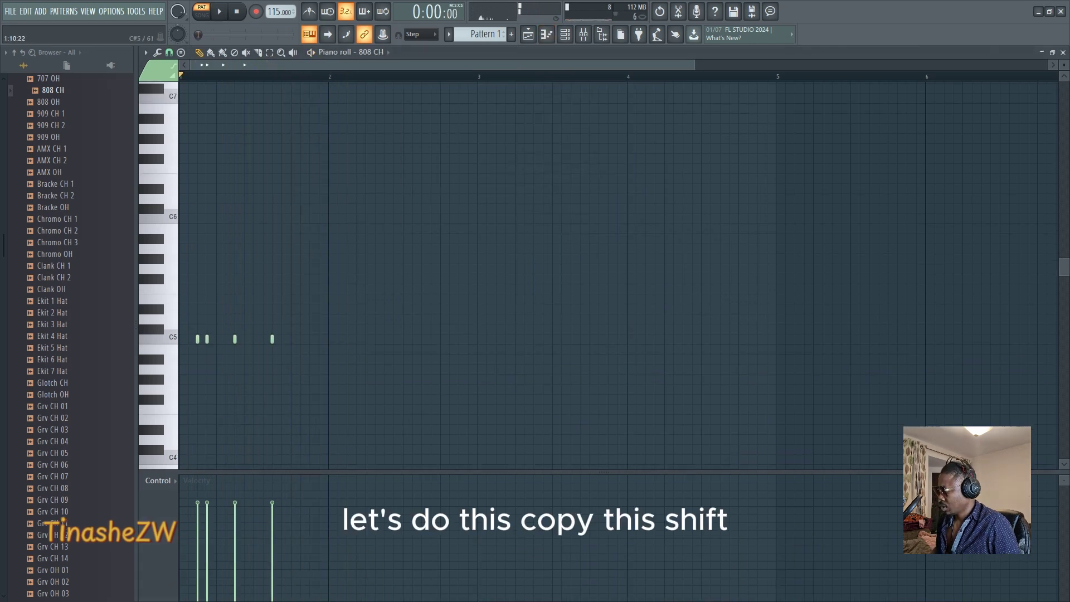
key(ctrl+a)
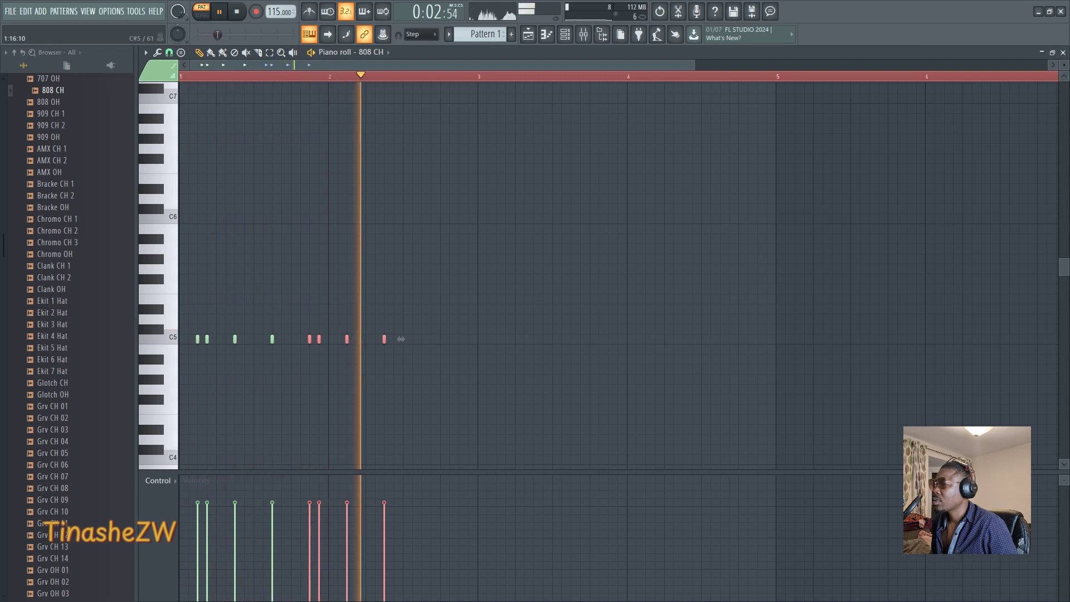
key(space)
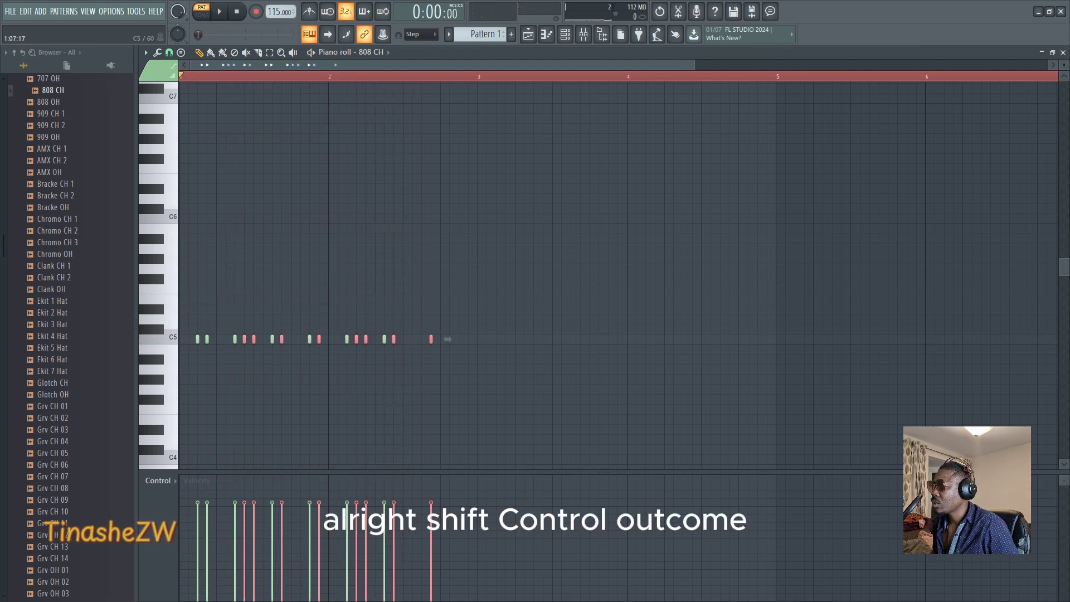
drag(349, 339, 395, 339)
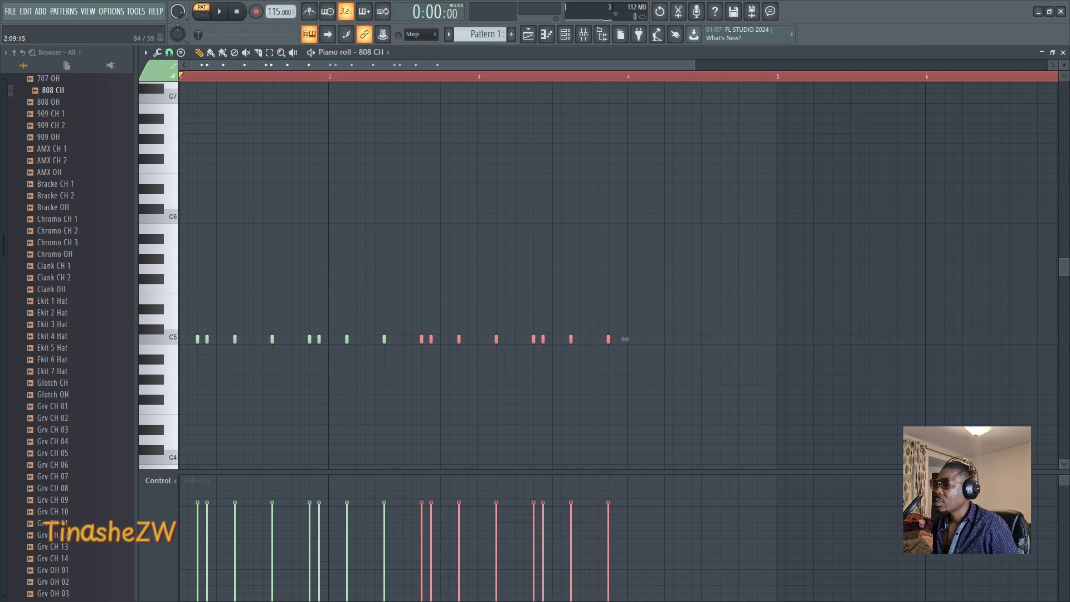
key(space)
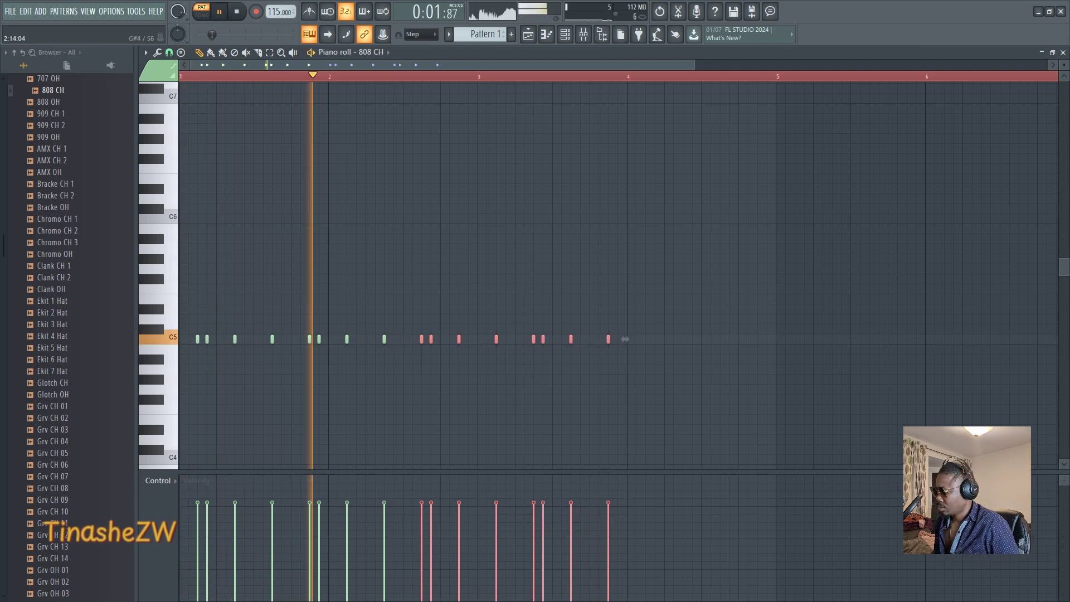
Duplicate all the 808 CH notes and shift the copy four steps later so that it starts in bar 4.
key(ctrl+a)
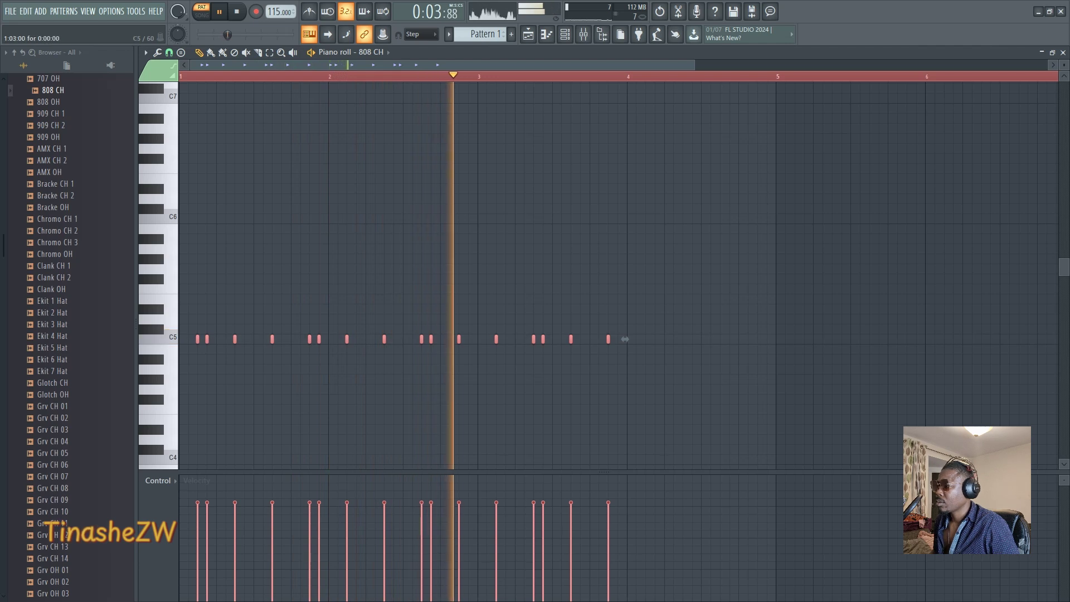
key(ctrl+b)
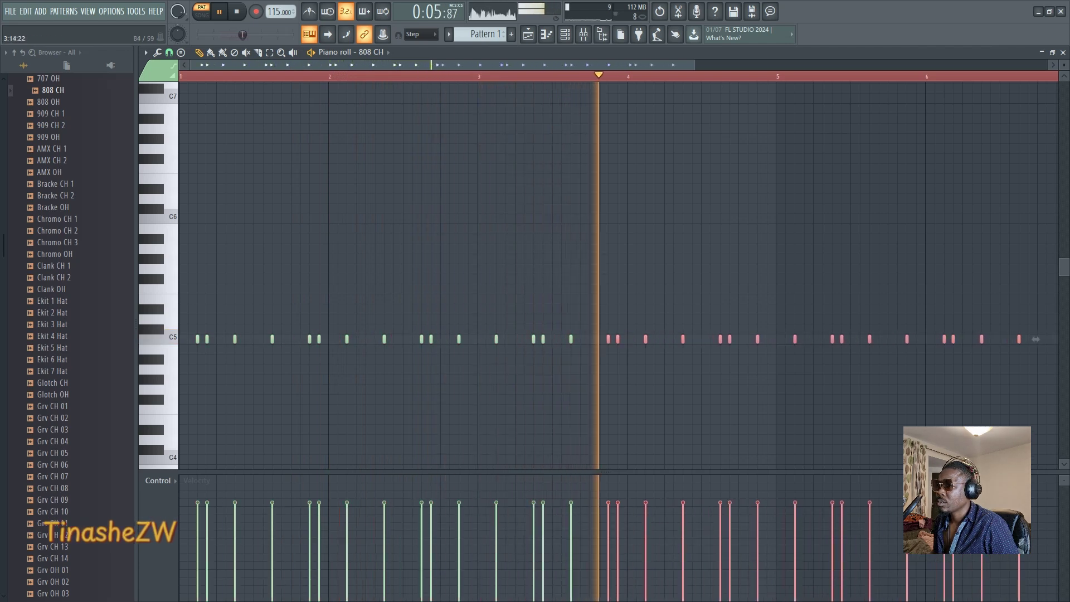
key(shift+Right)
key(shift+Right)
key(shift+Right)
key(shift+Right)
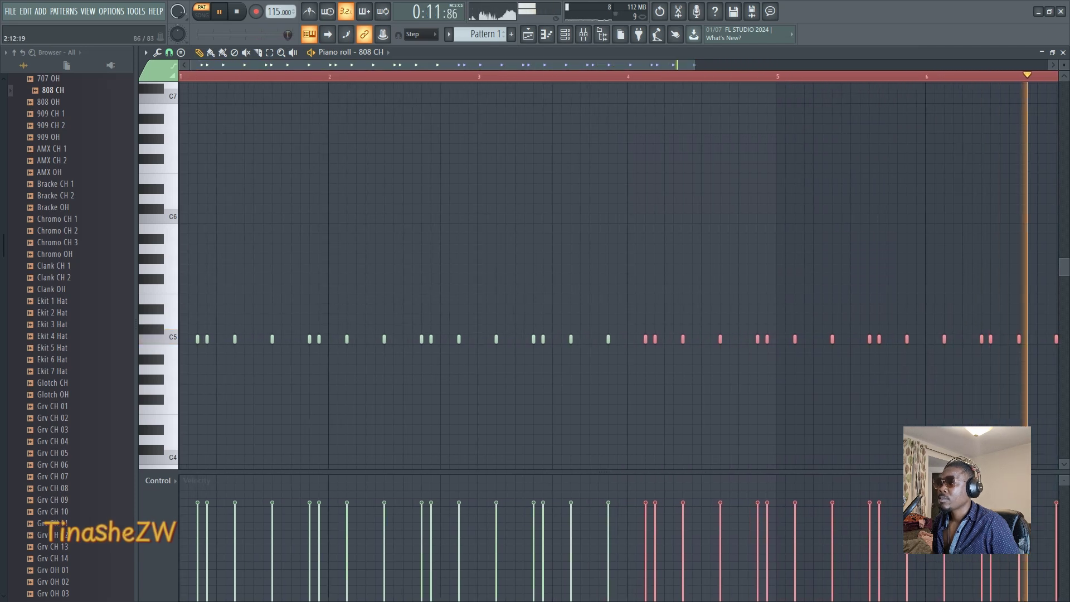
Show the channel rack and lower the Linn Kick channel volume to 68%.
click(565, 35)
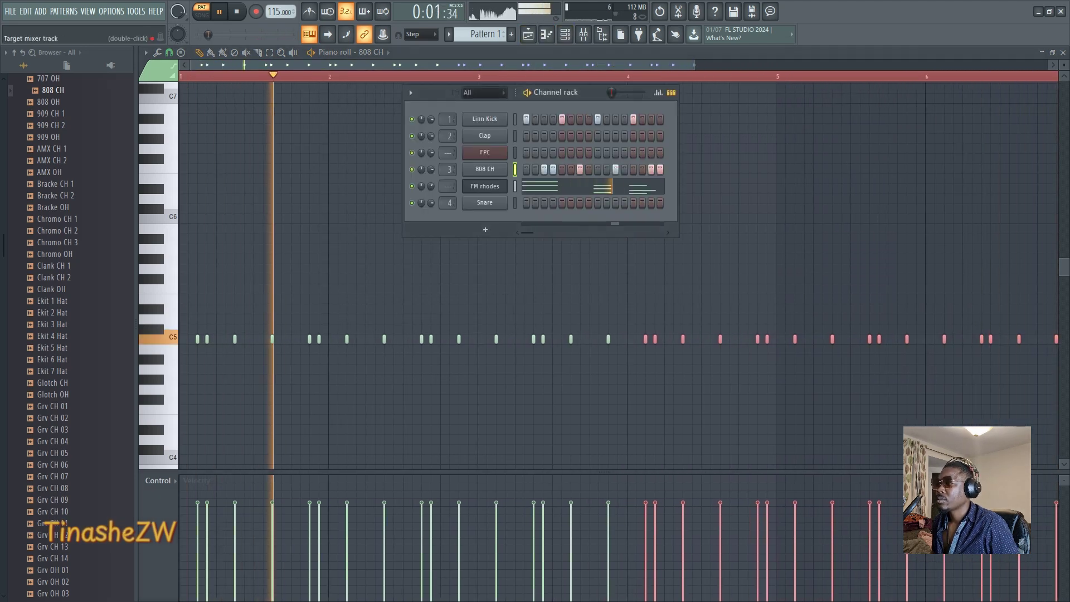
drag(431, 119, 430, 132)
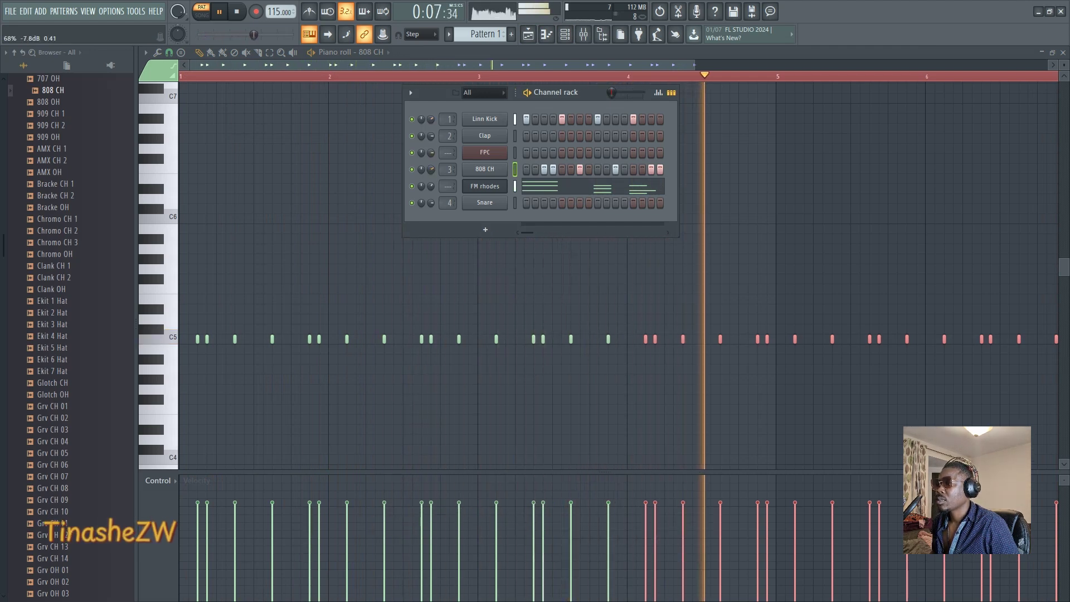
Audition Clank, AMX, 808 and Ekit hat samples during playback and replace the Clap channel's sample with Ekit 6 Hat.
click(58, 266)
click(52, 290)
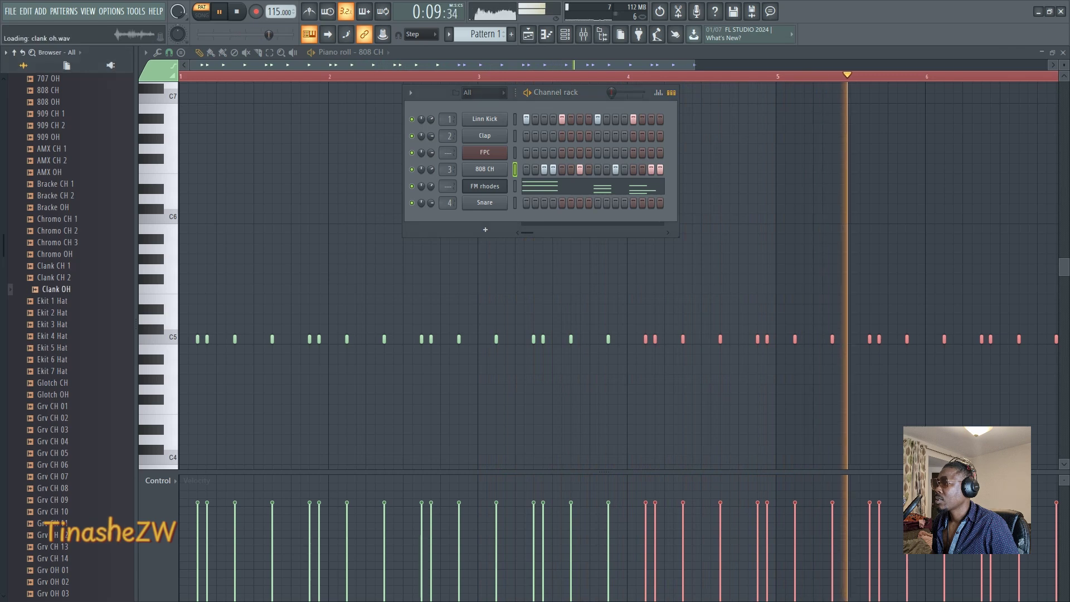
click(56, 219)
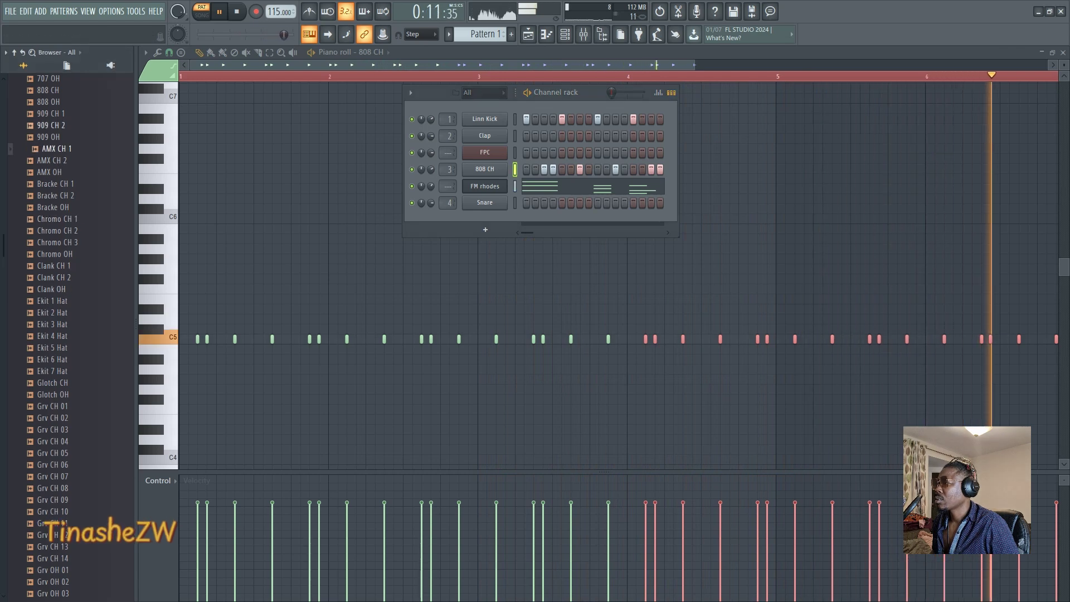
click(49, 102)
click(48, 90)
click(54, 278)
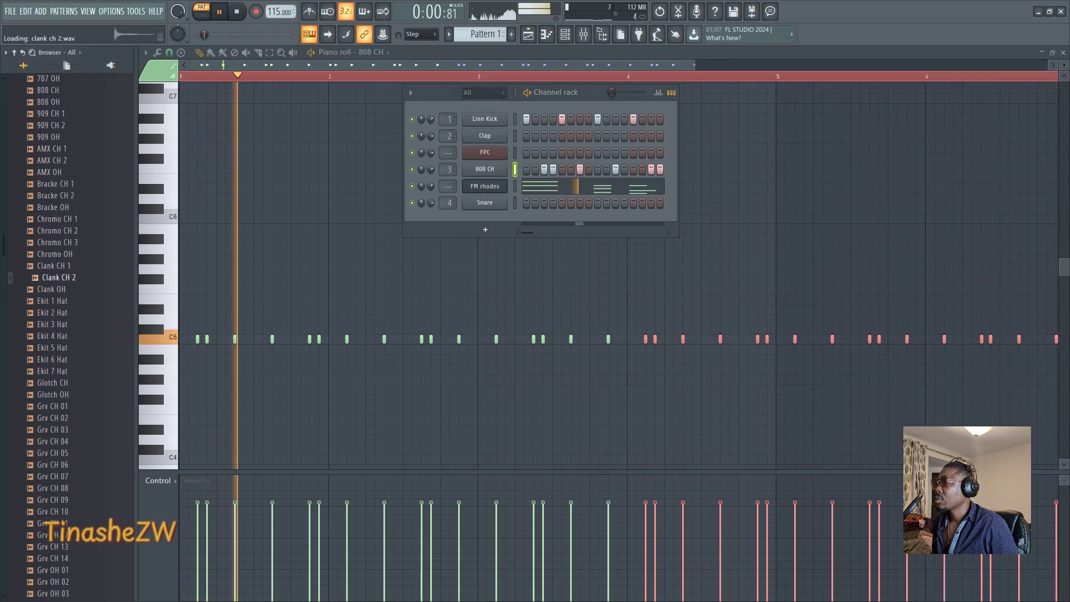
click(52, 312)
click(52, 347)
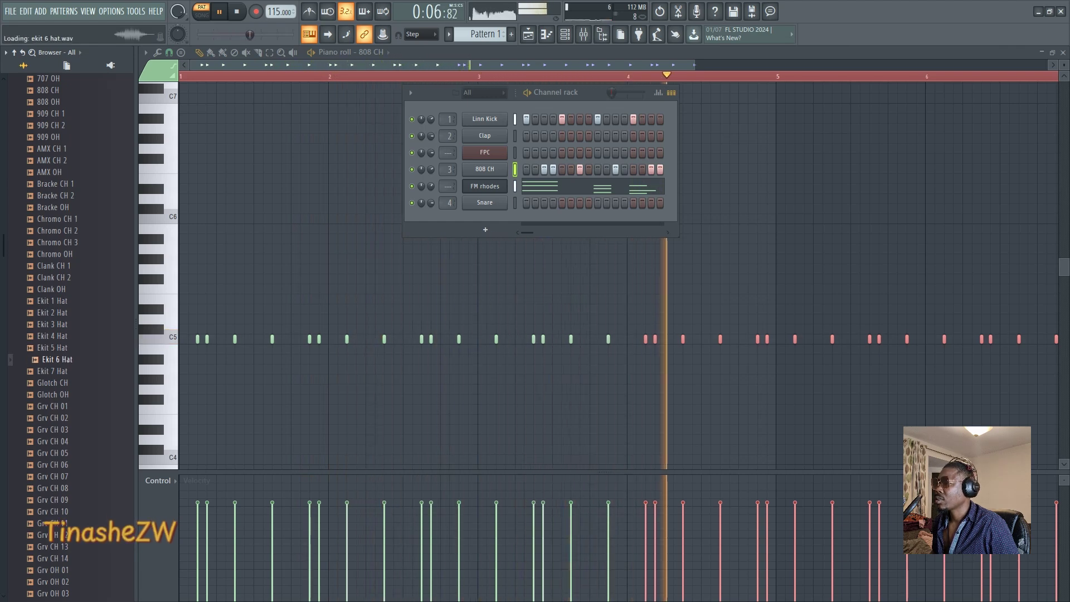
drag(56, 360, 484, 136)
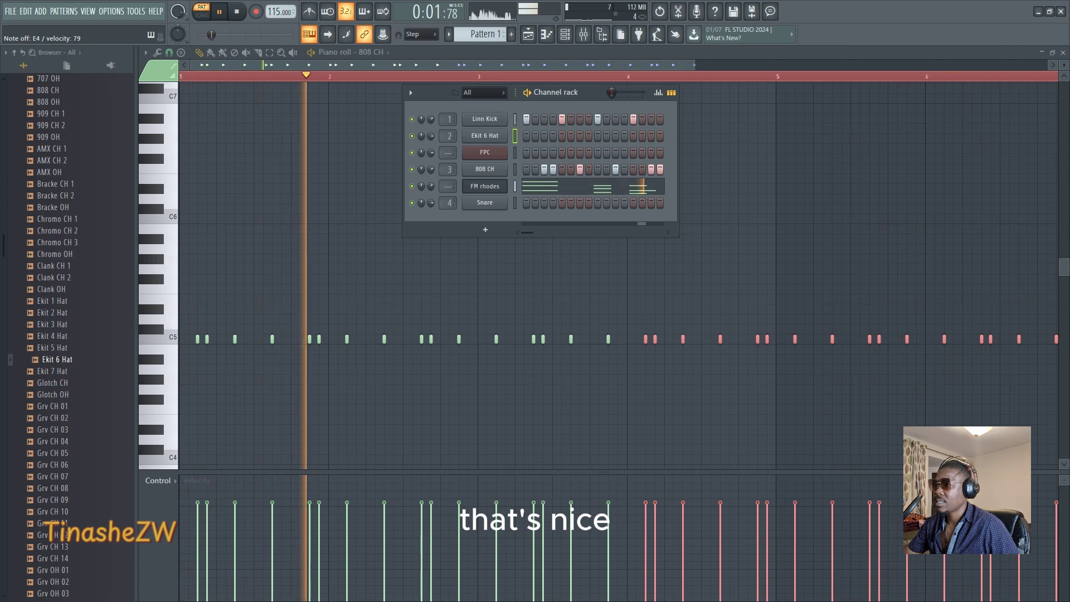
Open the Ekit 6 Hat channel in the piano roll and place repeating pairs of E4 hits through bar 3.
right_click(506, 134)
click(515, 137)
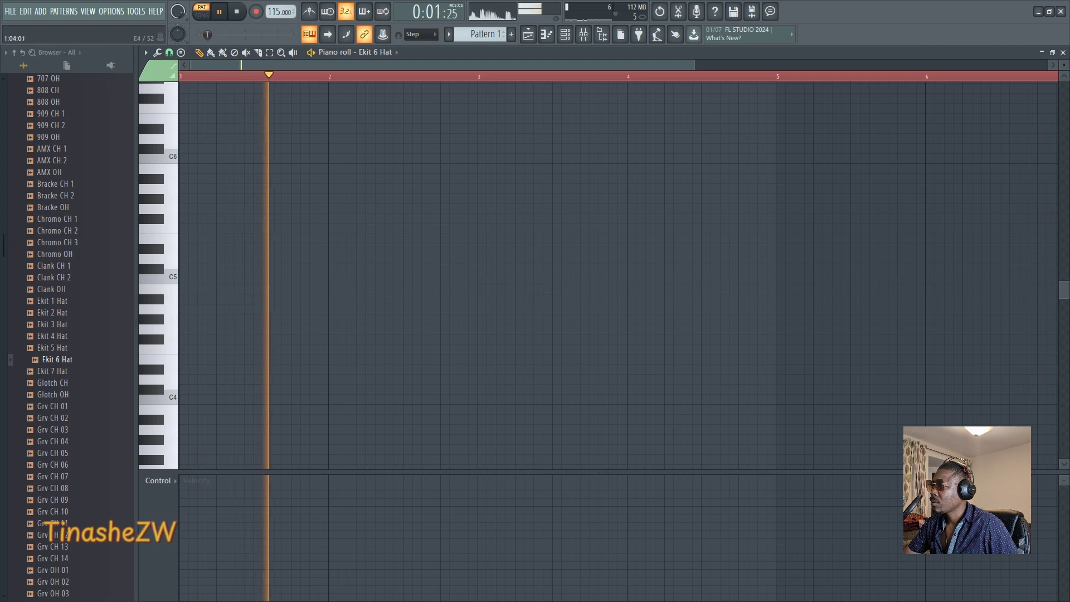
click(207, 360)
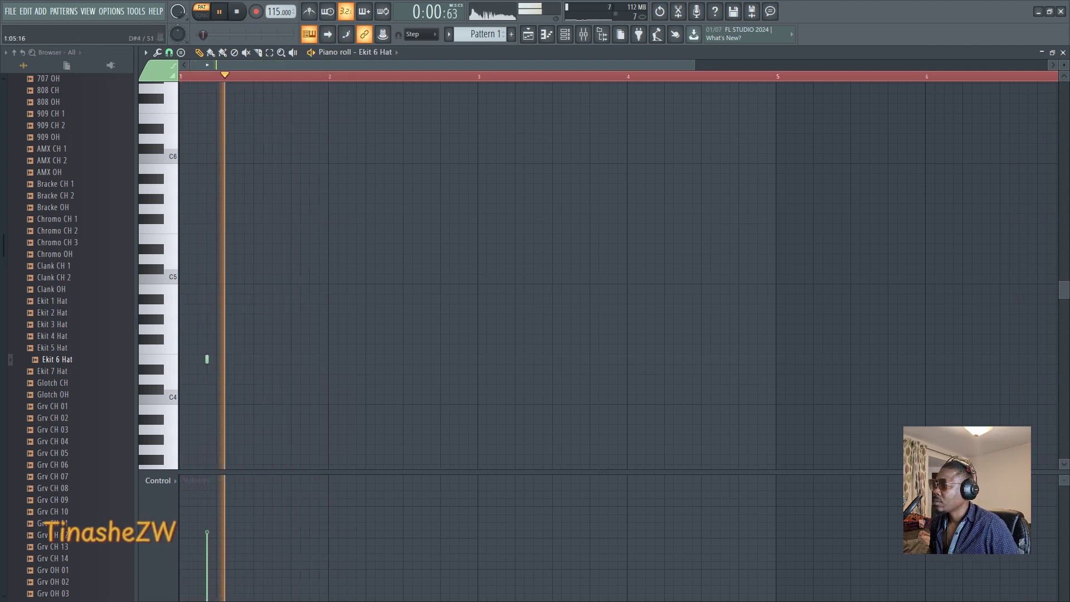
click(272, 360)
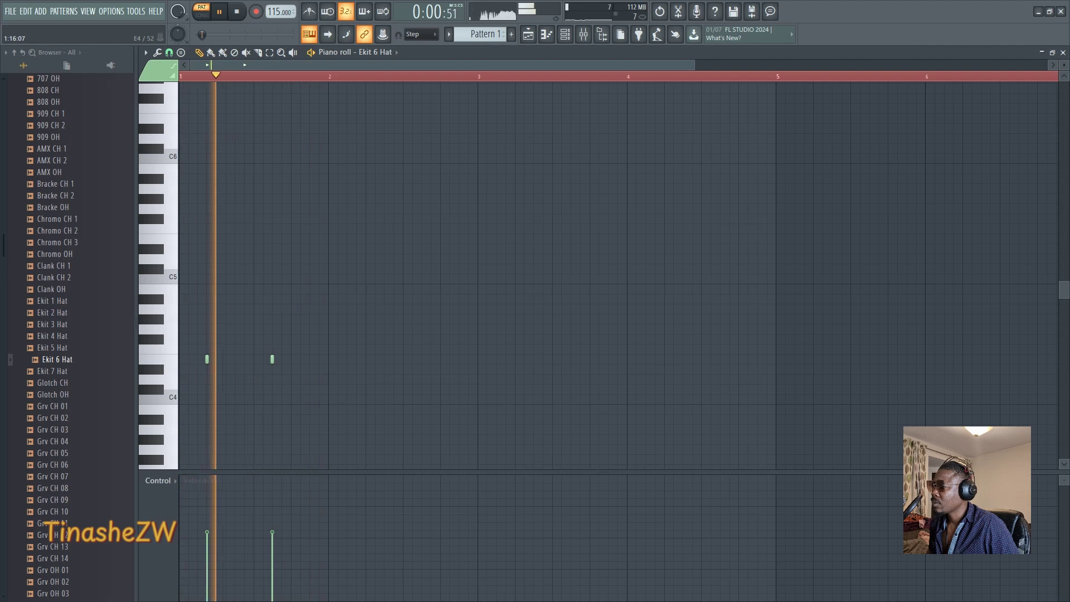
click(318, 359)
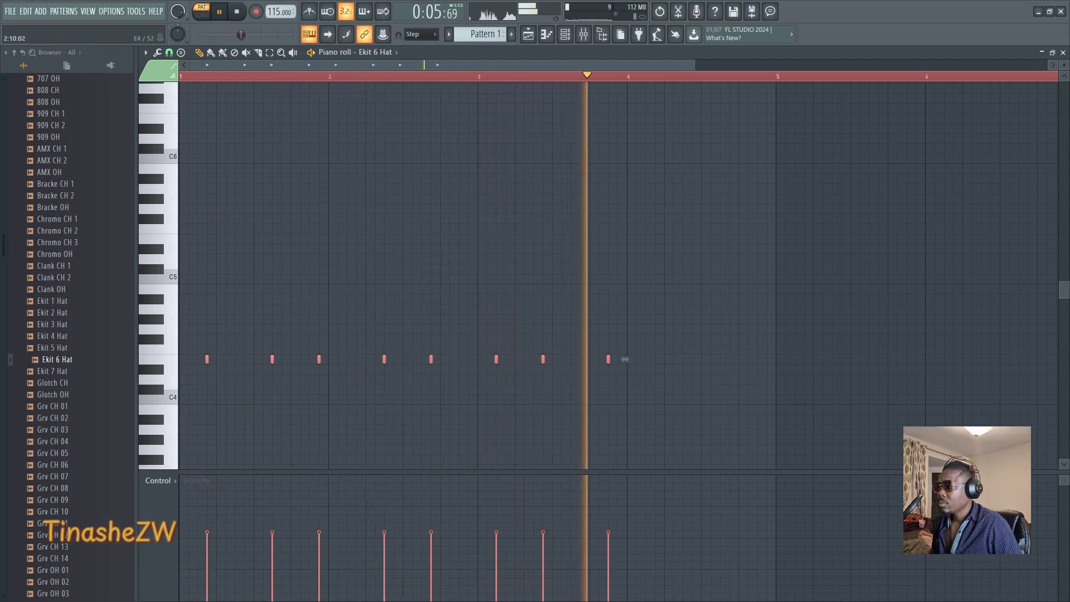
Duplicate all the Ekit 6 Hat hits so the pattern continues from bar 4 through bar 6, and show the channel rack.
mouse_move(625, 359)
mouse_down()
mouse_move(1053, 360)
mouse_move(656, 366)
mouse_up()
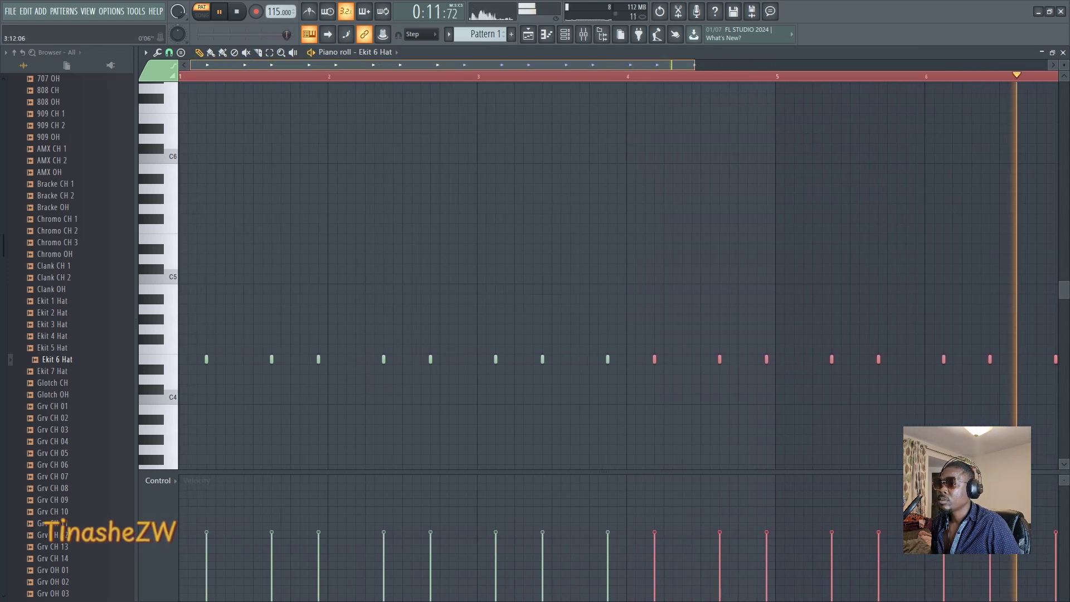
key(F5)
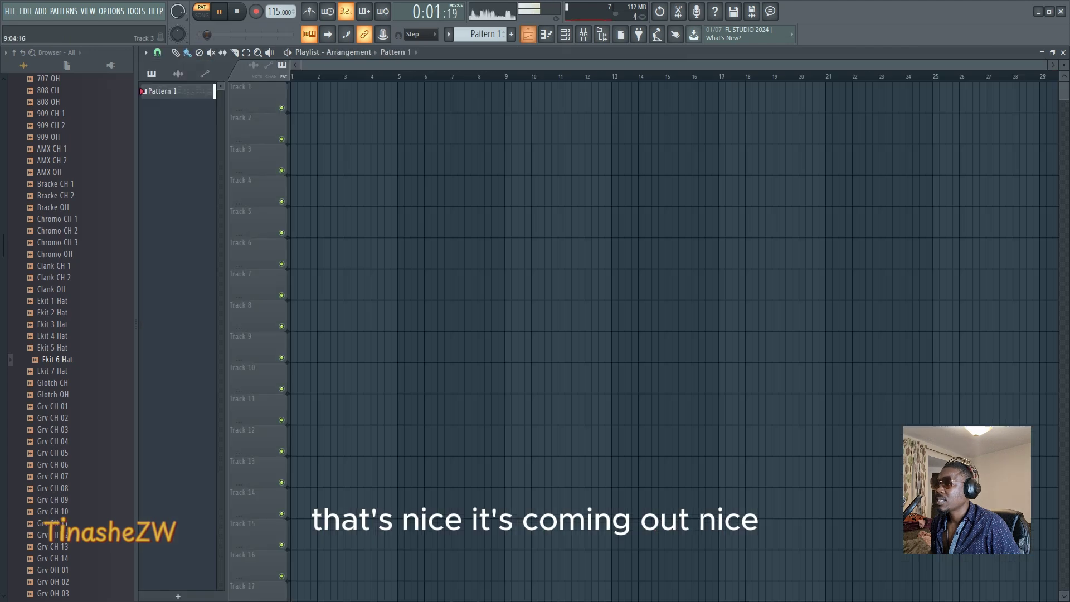
key(F6)
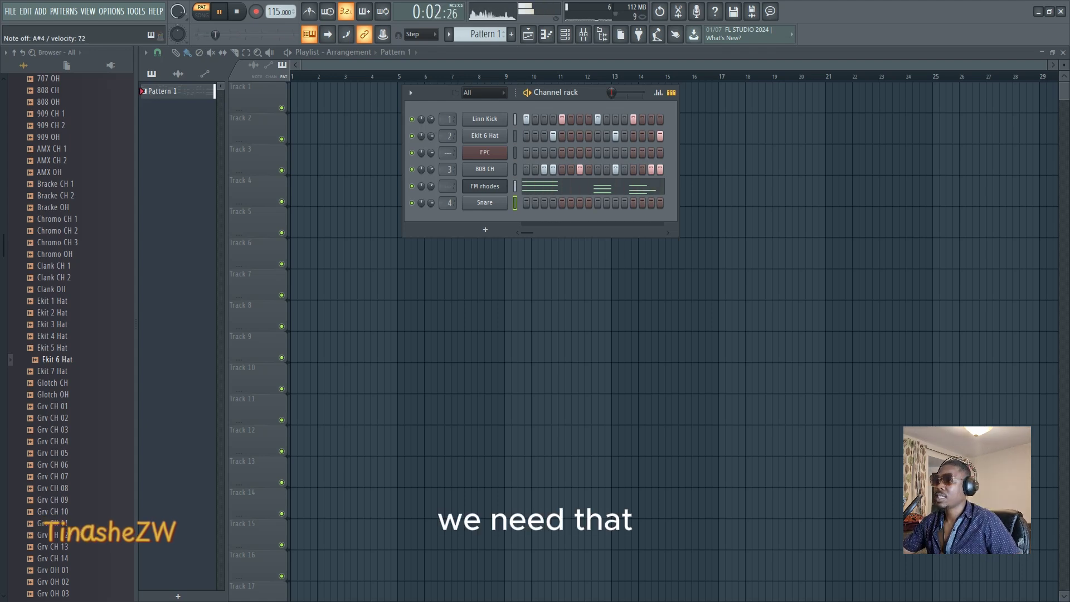
Open the Snare channel in the piano roll, place A#4 hits every 12 steps from step 3 of bar 1, and duplicate the four hits from bar 4.
right_click(505, 202)
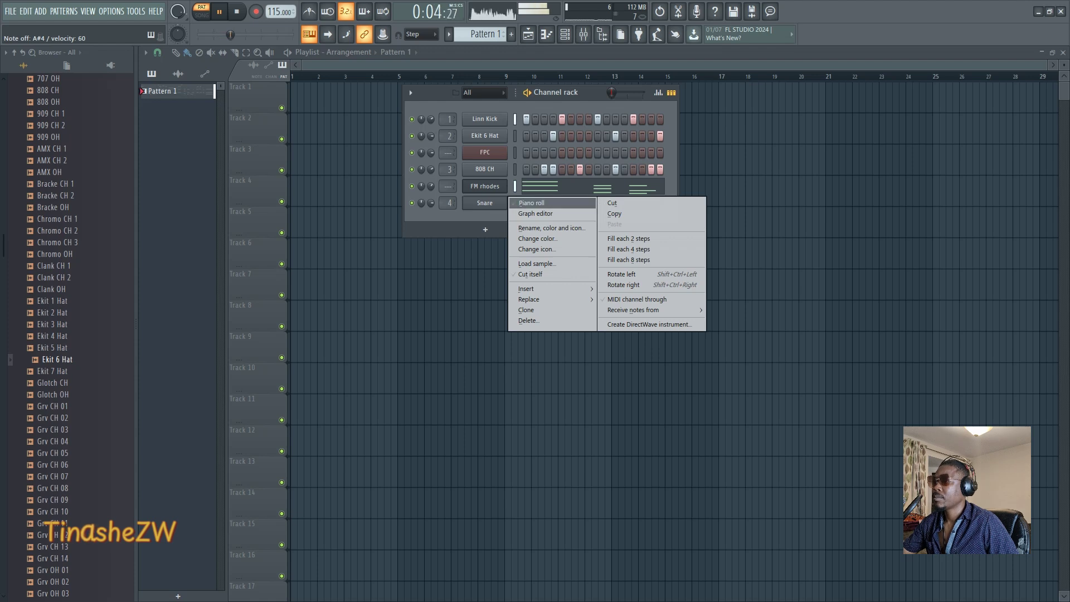
click(552, 203)
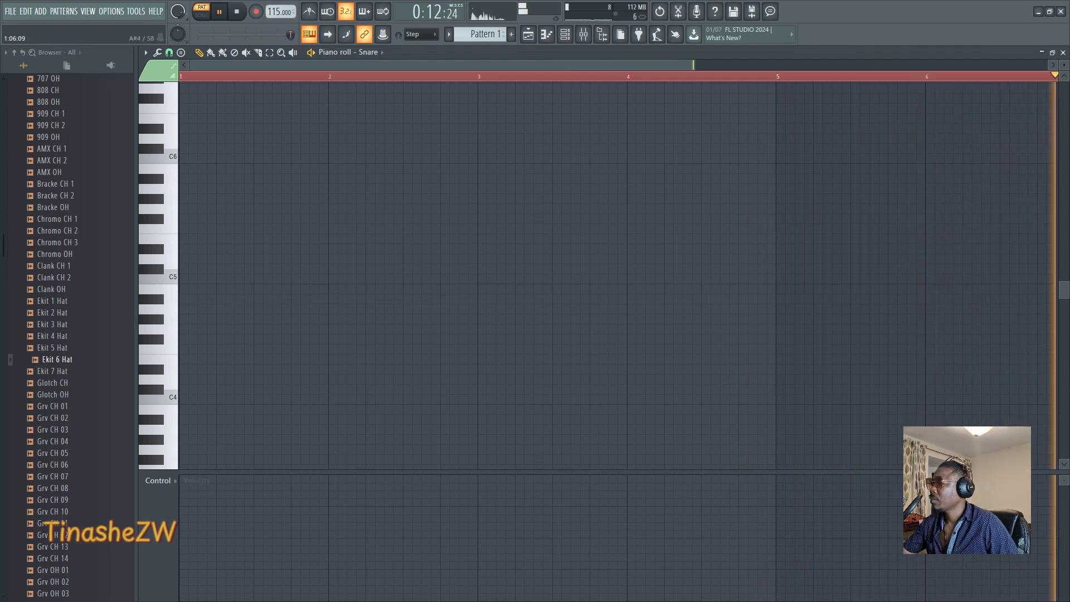
click(206, 299)
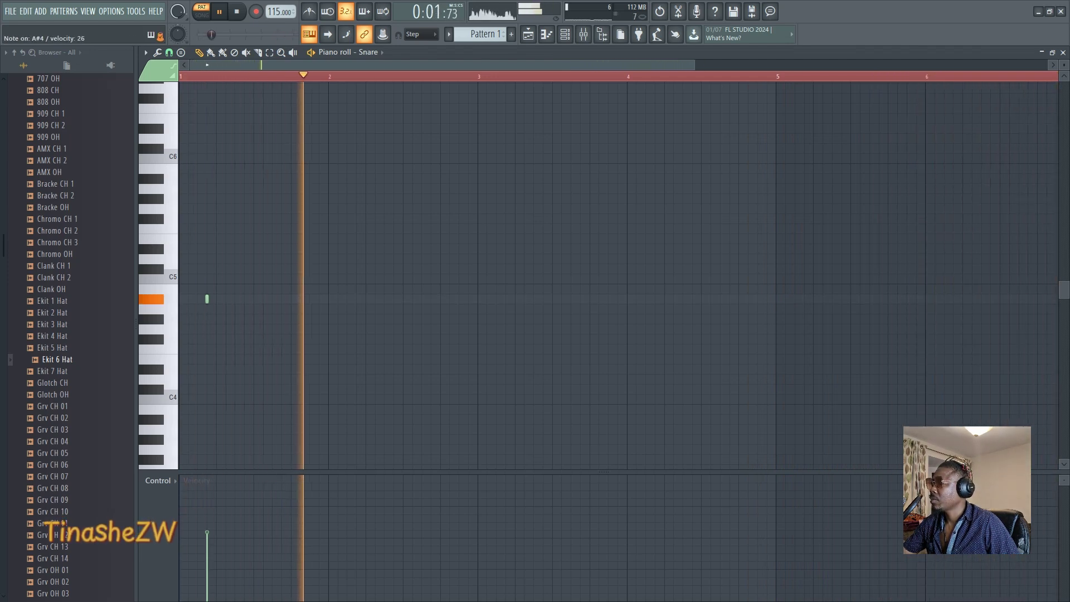
drag(207, 299, 198, 299)
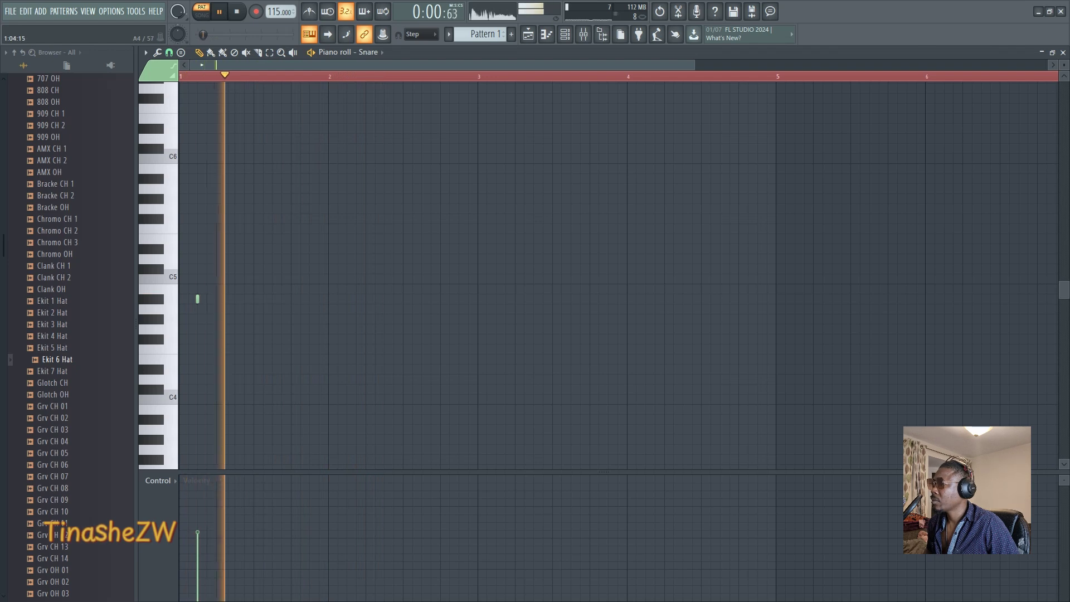
key(space)
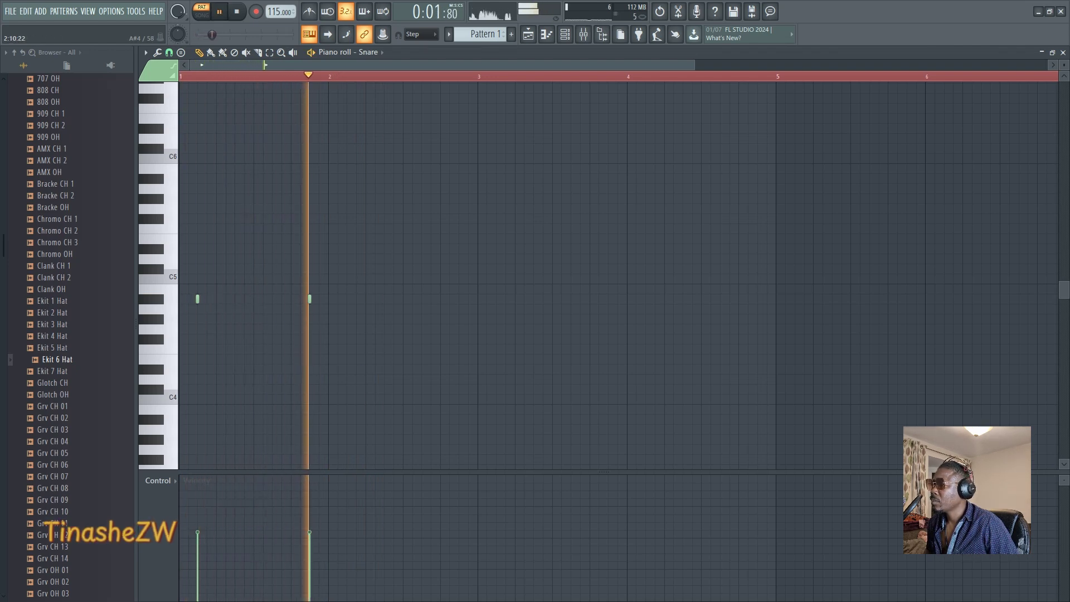
click(422, 300)
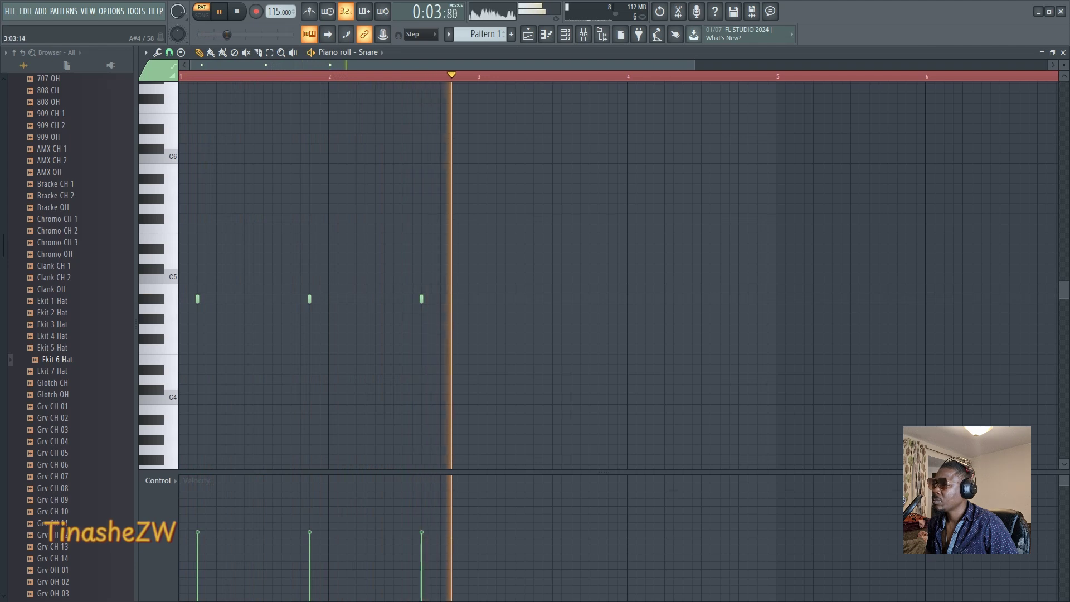
click(533, 299)
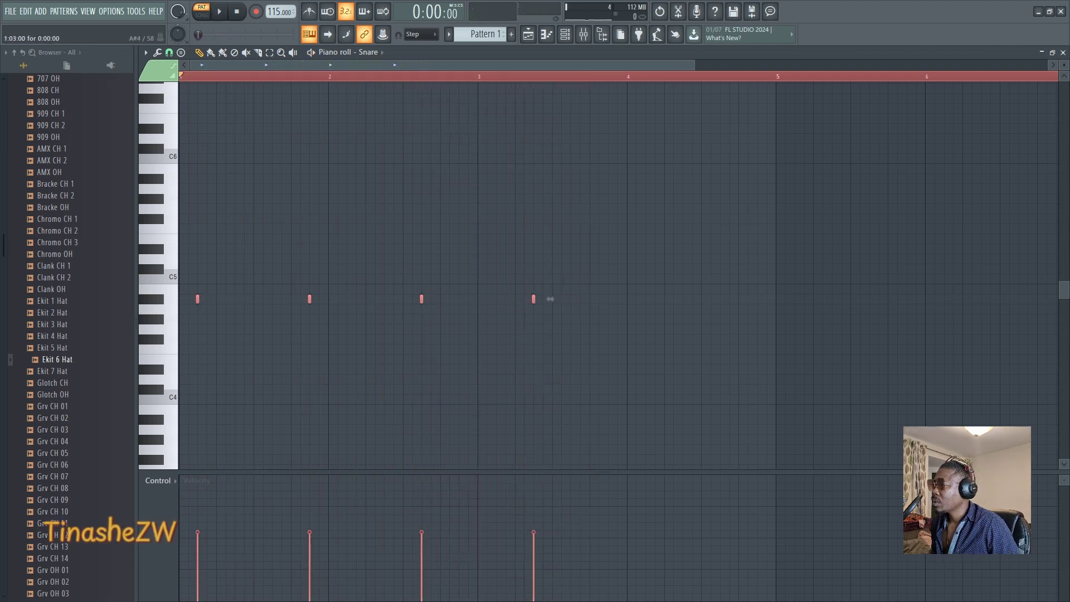
key(ctrl+b)
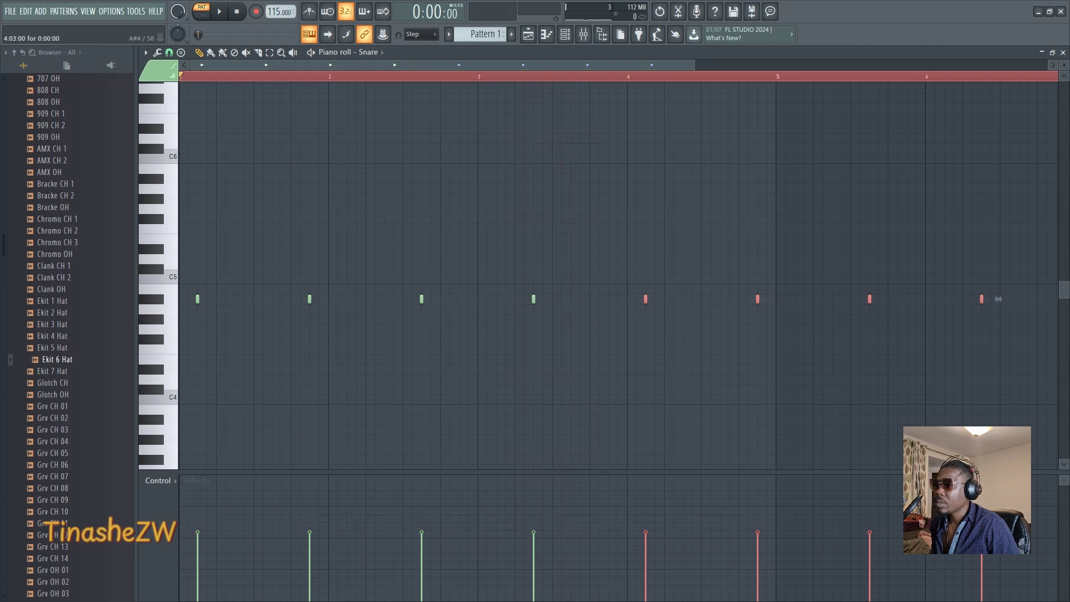
key(space)
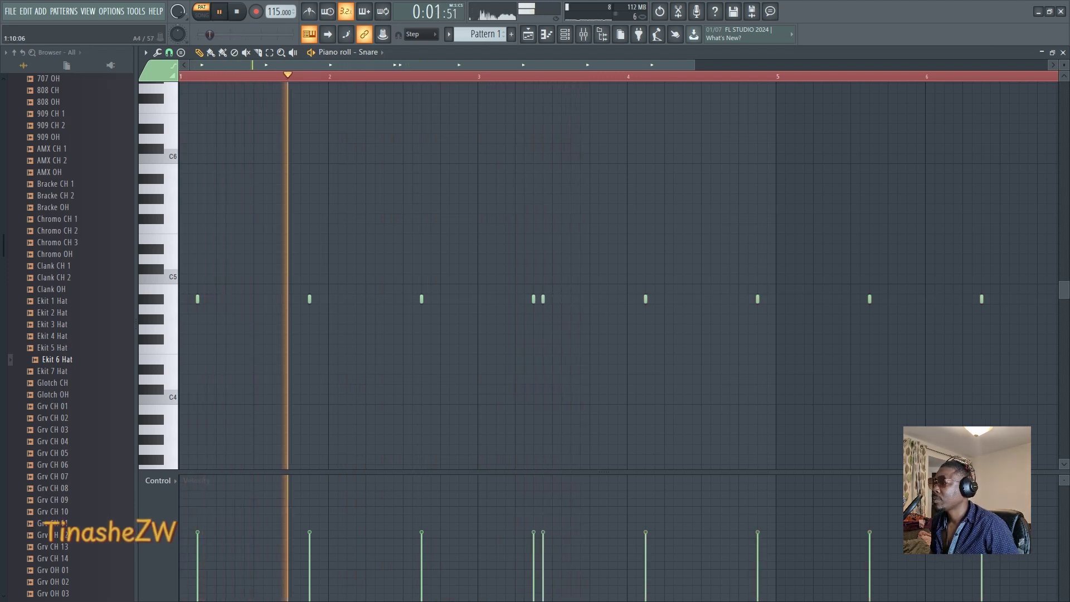
click(263, 298)
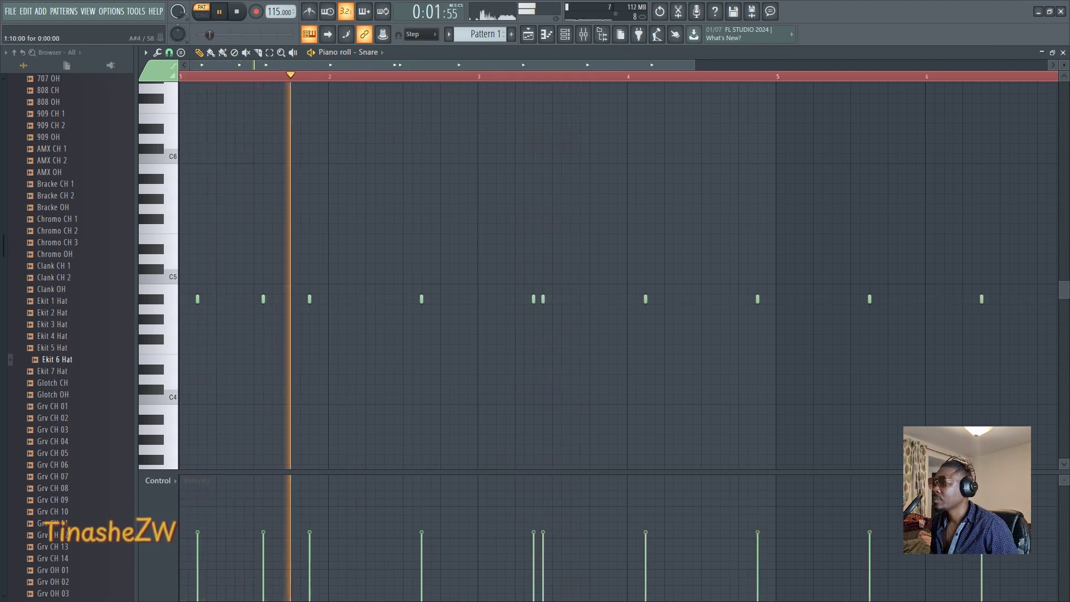
right_click(263, 299)
click(272, 299)
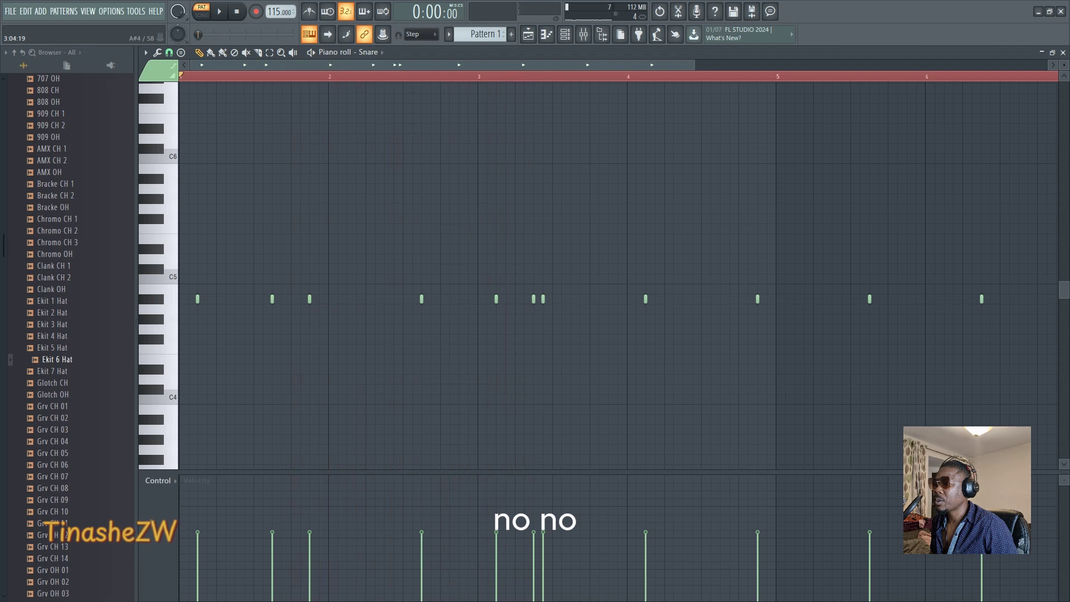
key(space)
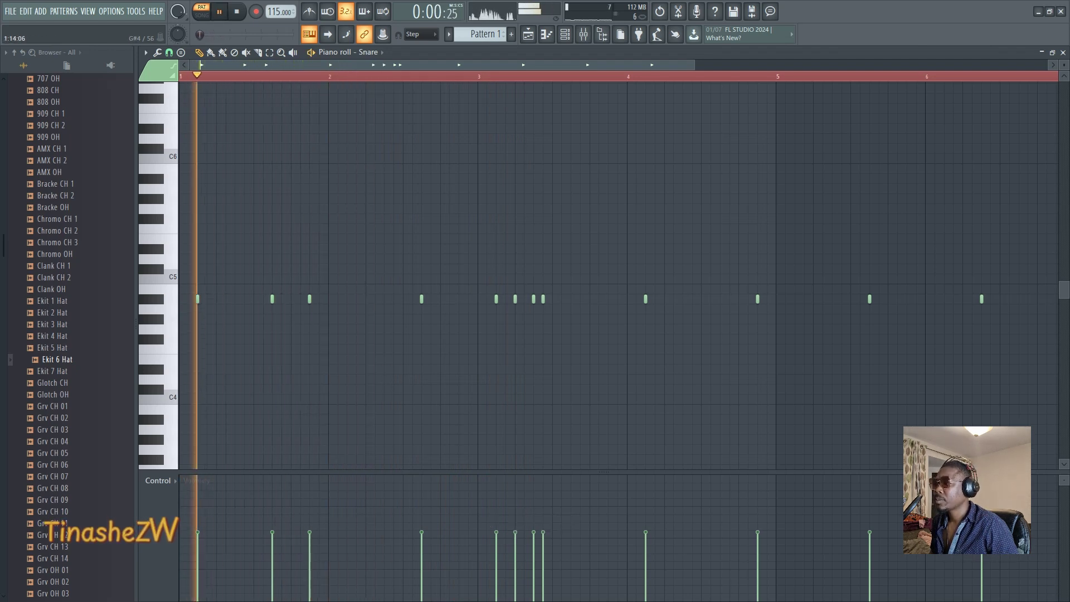
right_click(272, 298)
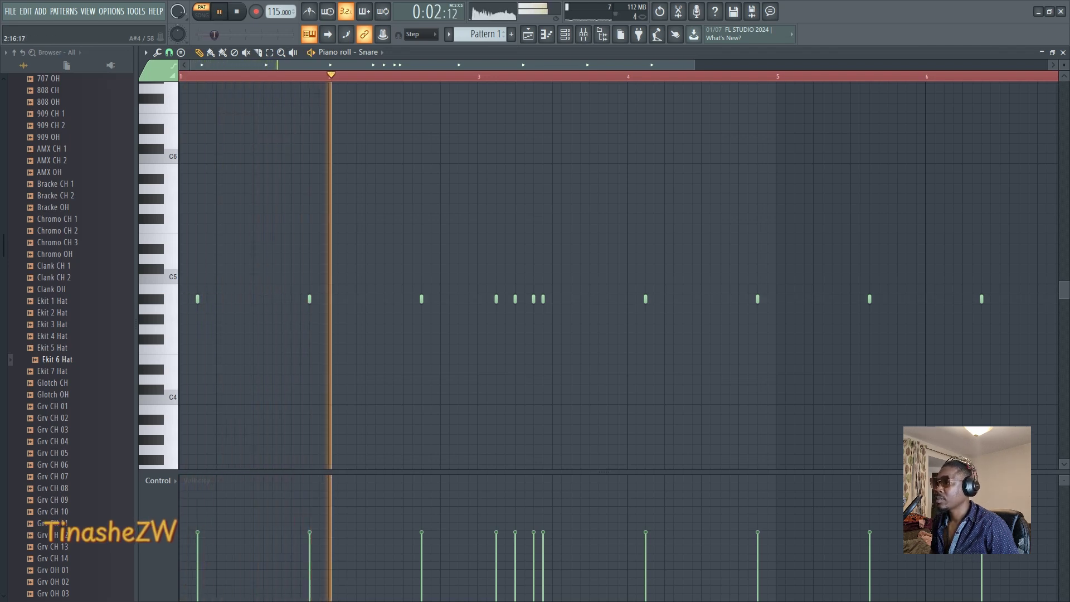
right_click(496, 299)
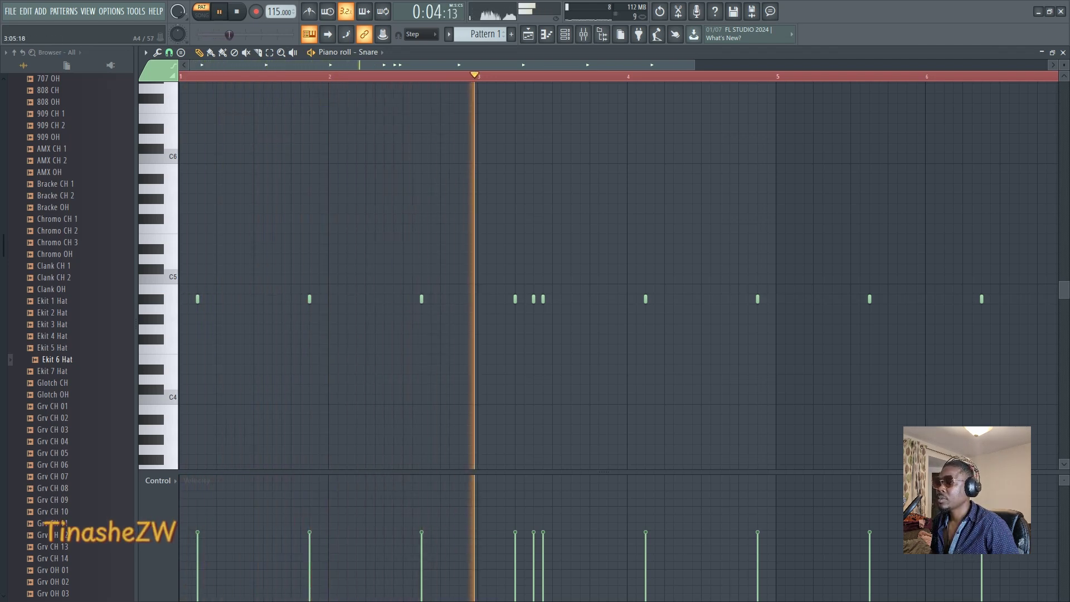
right_click(514, 298)
right_click(543, 299)
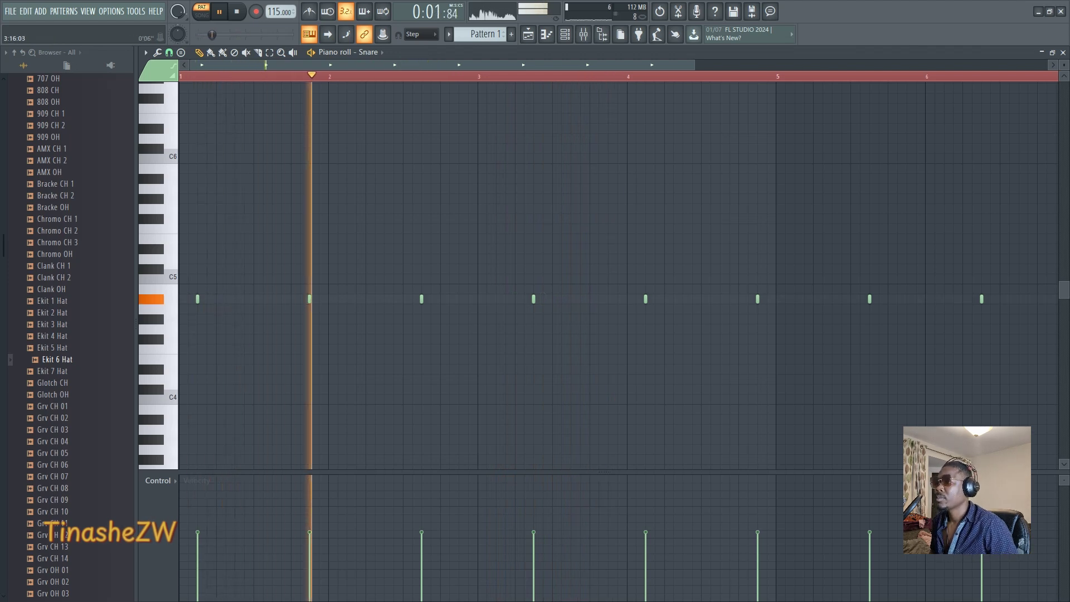
Show the channel rack and insert a Purity instrument channel above the FPC channel.
scroll(620, 76, down, 2)
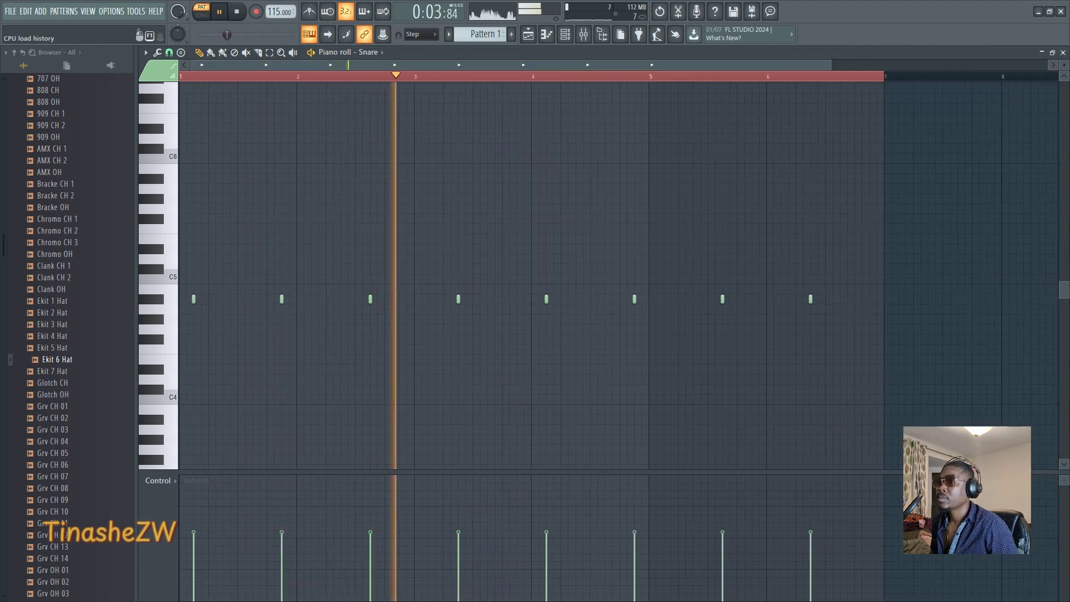
click(565, 34)
click(565, 34)
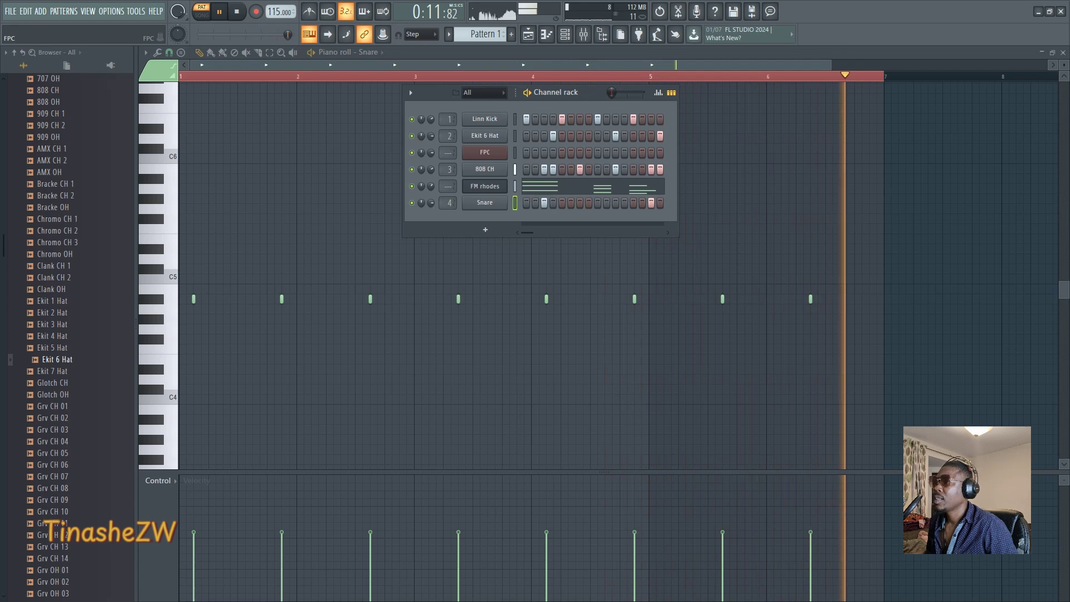
right_click(505, 152)
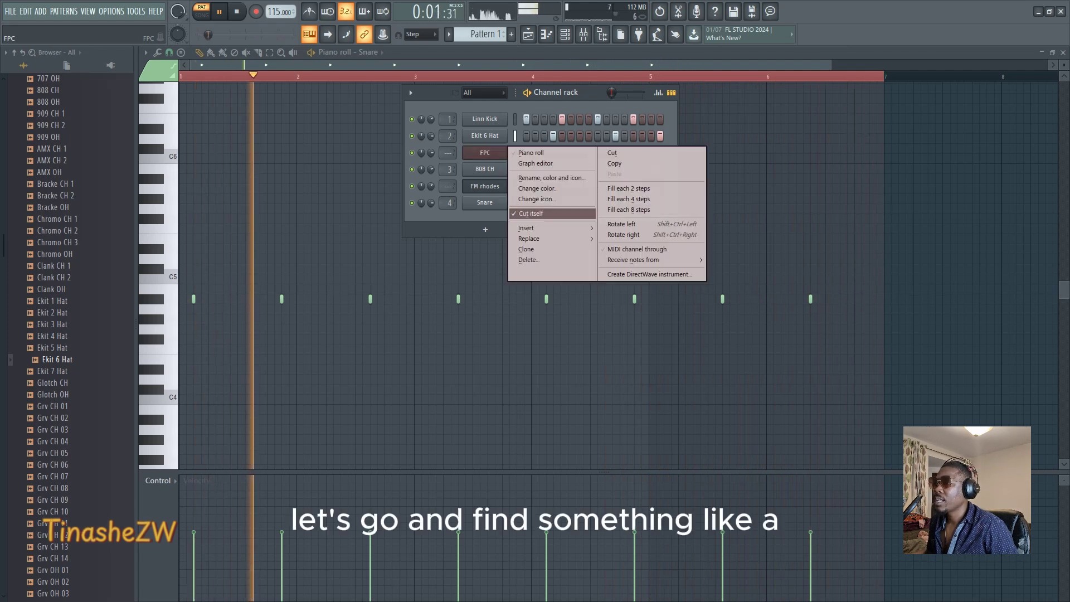
mouse_move(526, 228)
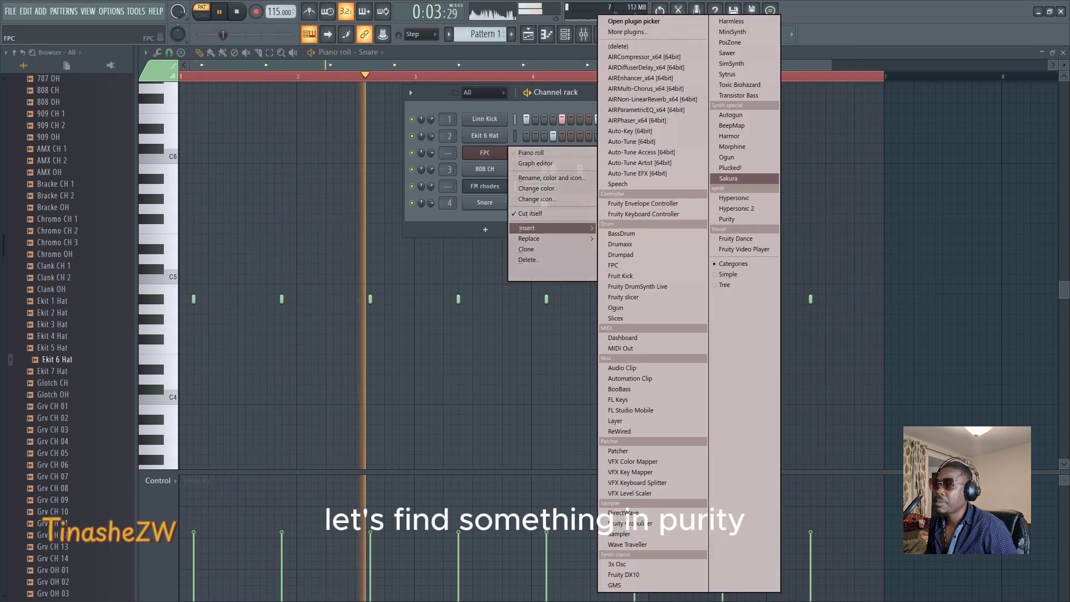
click(727, 219)
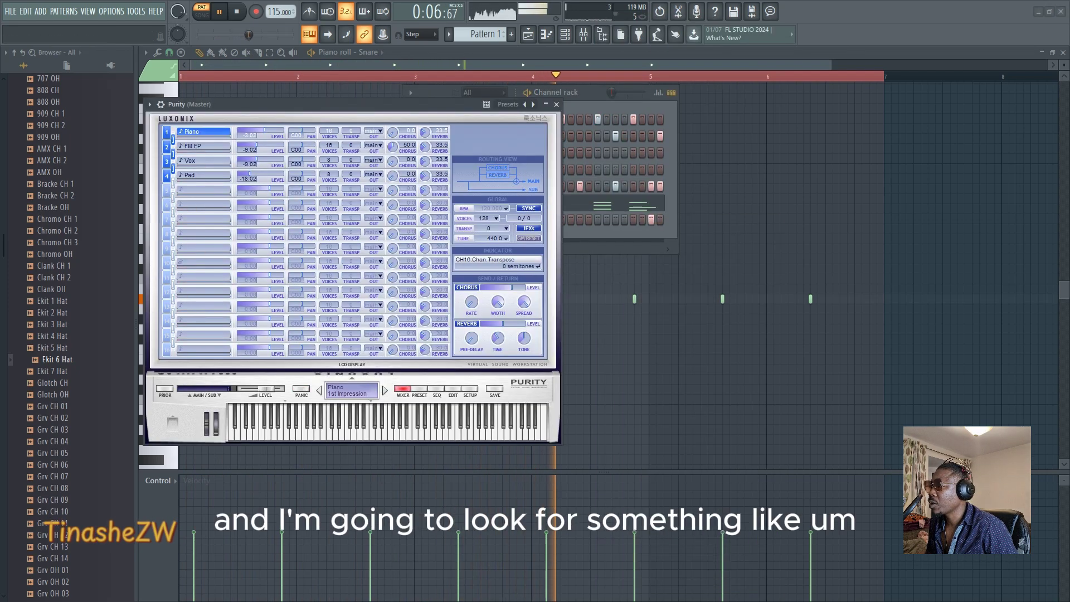
Load the Karimba preset from the Bell Perc category into Purity's first part and show the preset list.
click(198, 134)
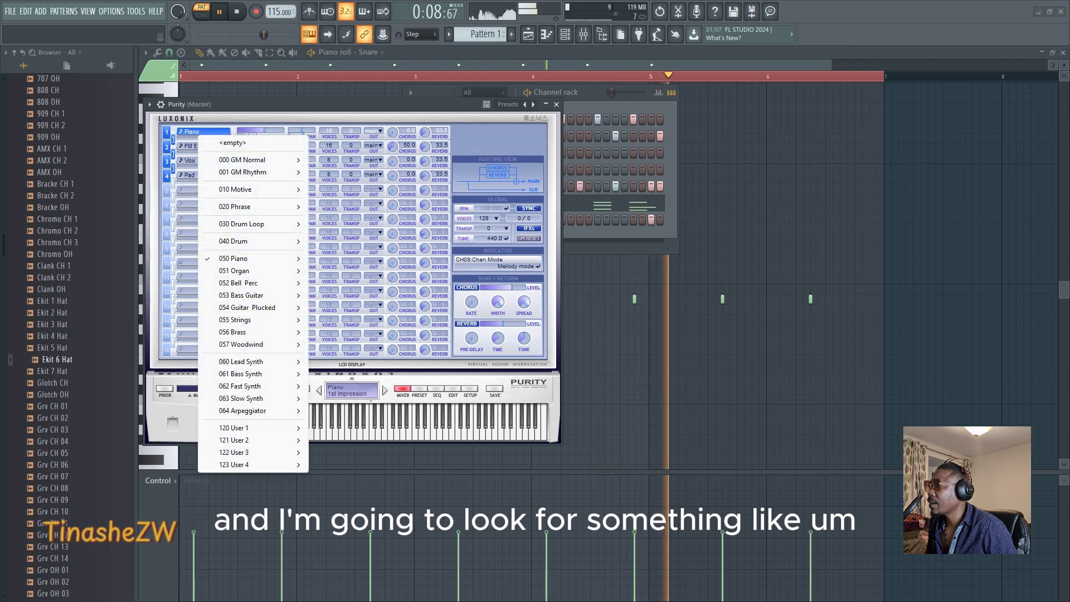
mouse_move(257, 283)
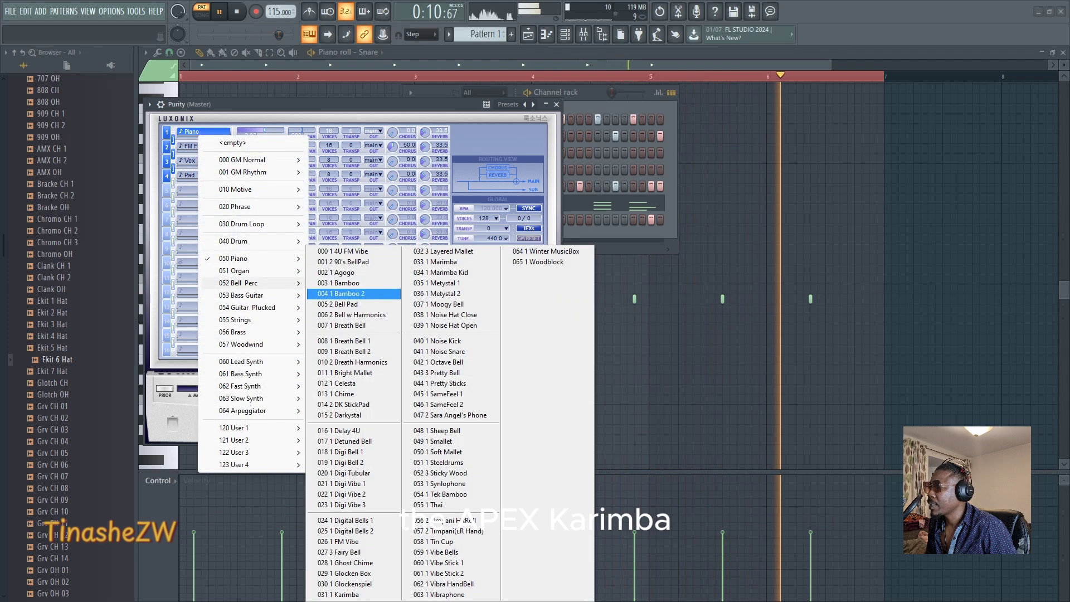
click(442, 529)
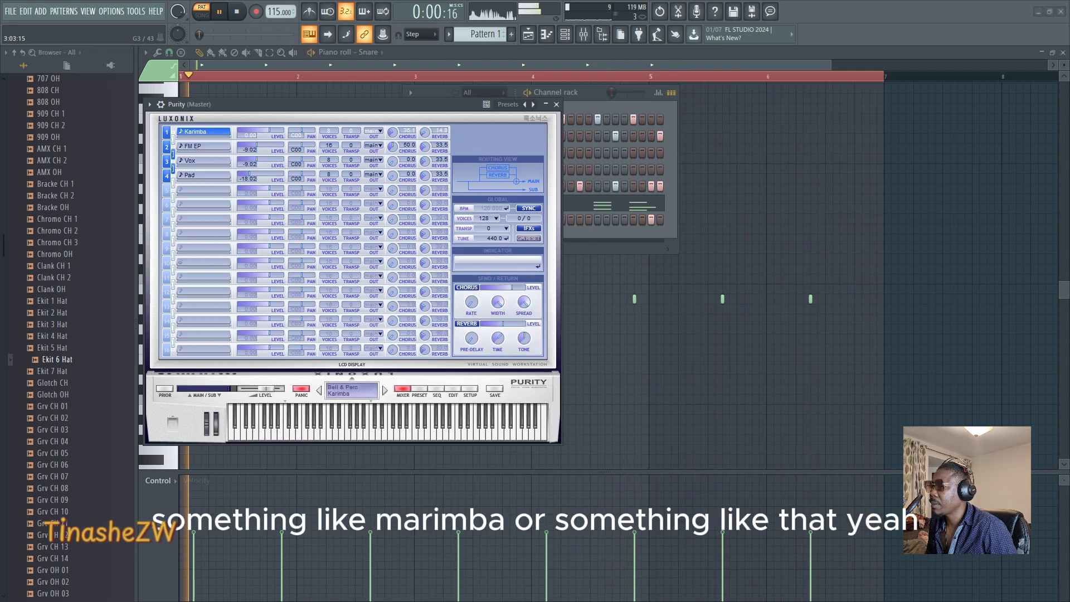
click(419, 389)
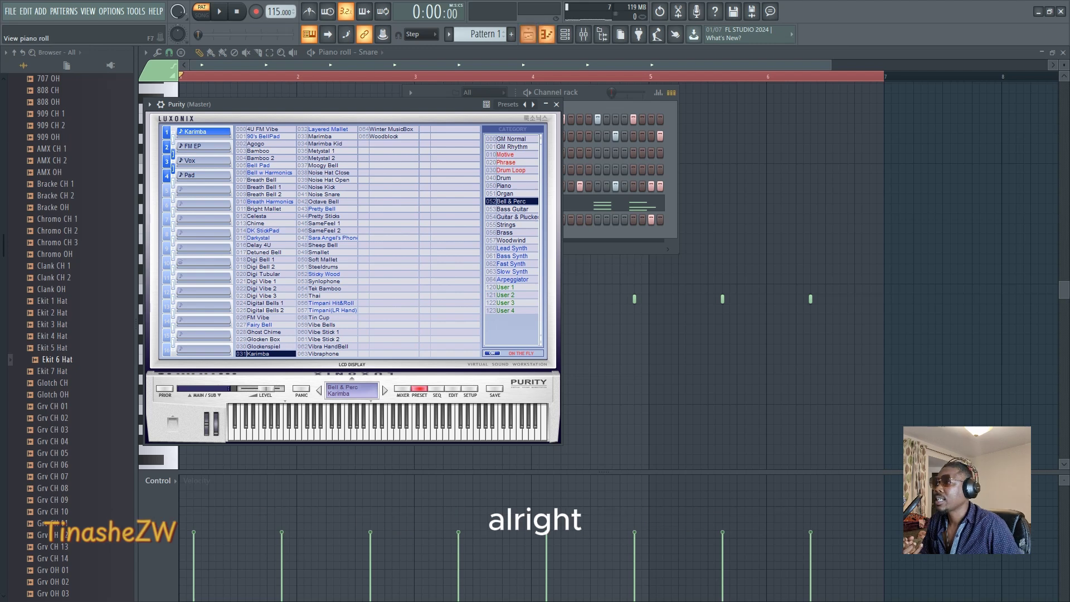
Bring the channel rack forward and open the Purity channel in the piano roll.
click(528, 35)
click(529, 34)
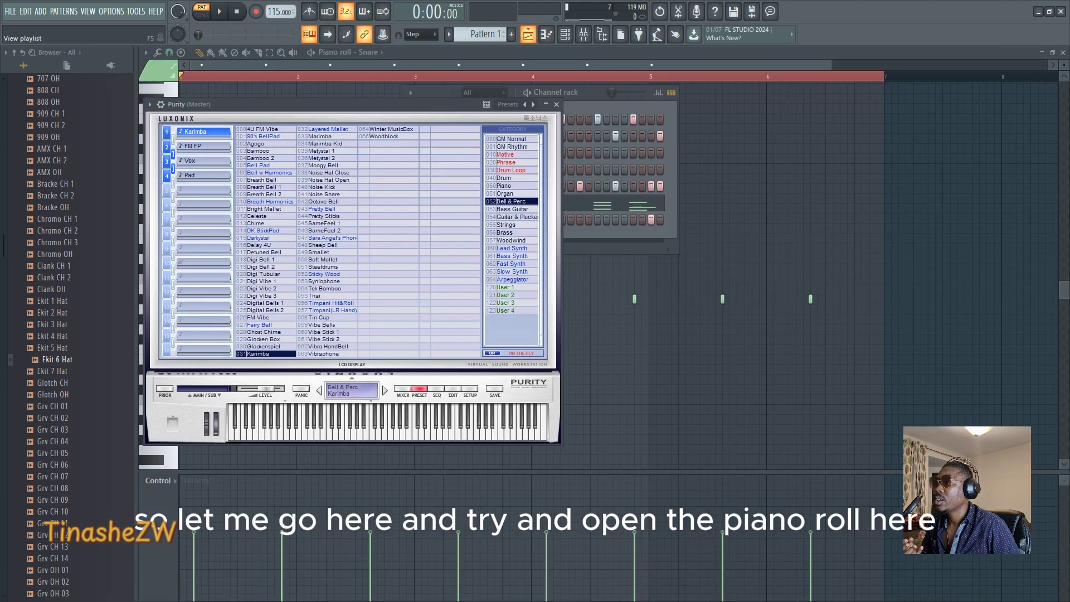
click(546, 35)
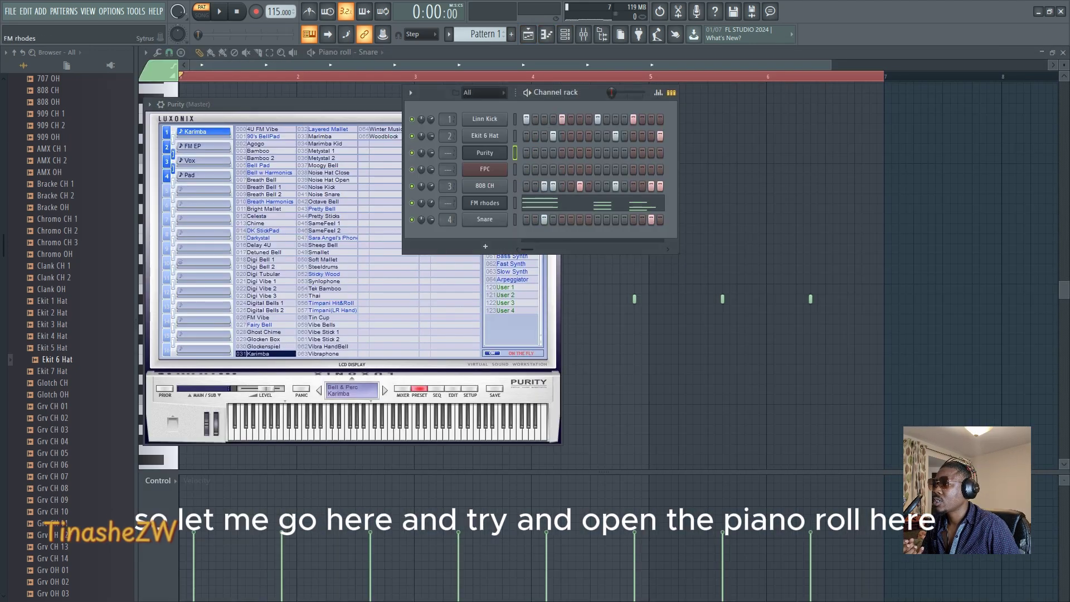
right_click(505, 151)
click(519, 153)
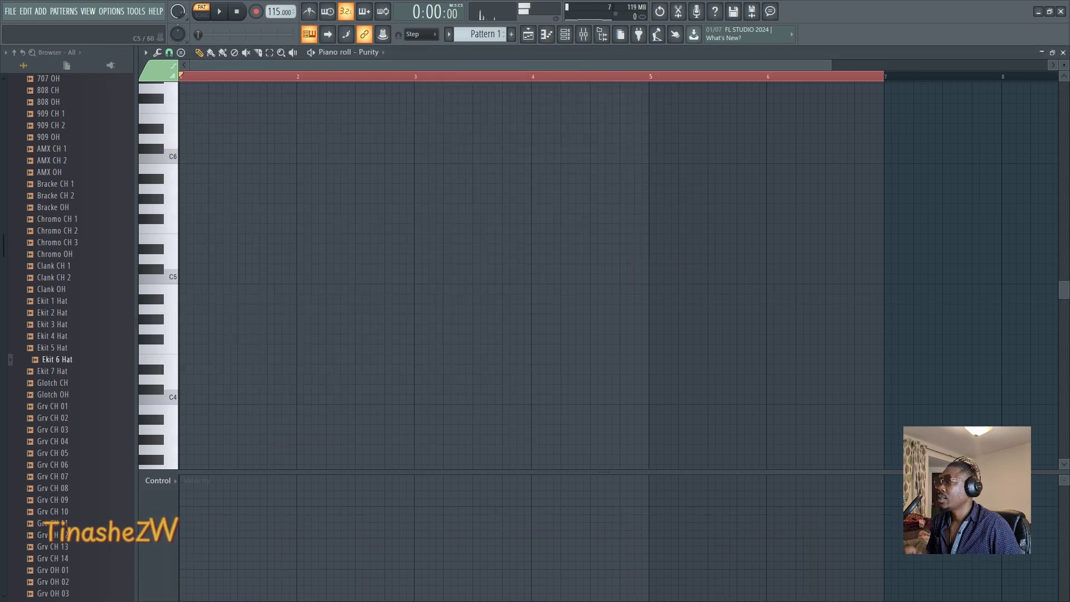
key(space)
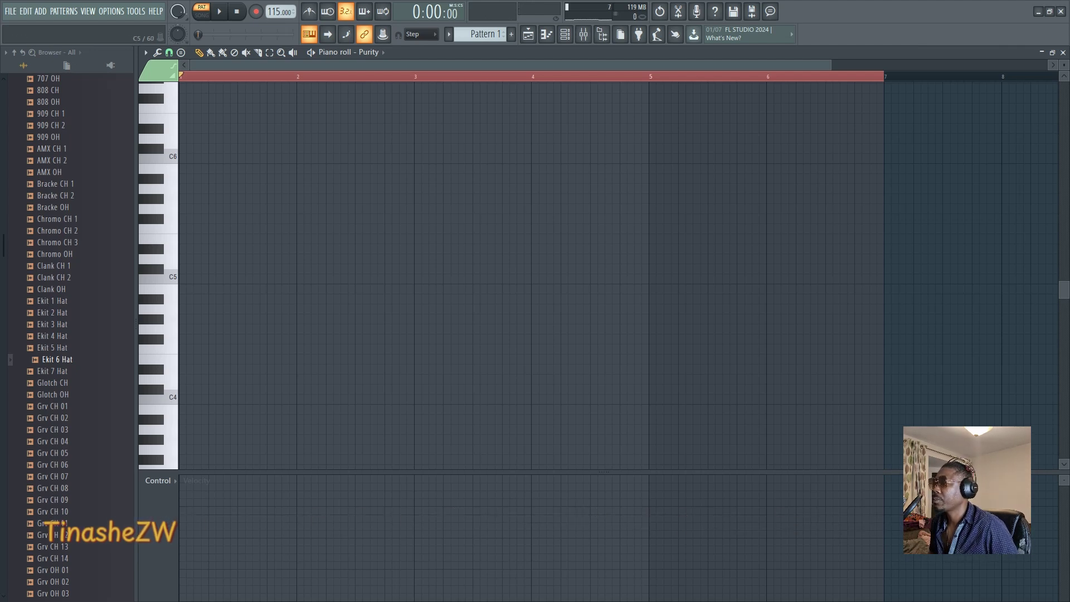
key(space)
key(space)
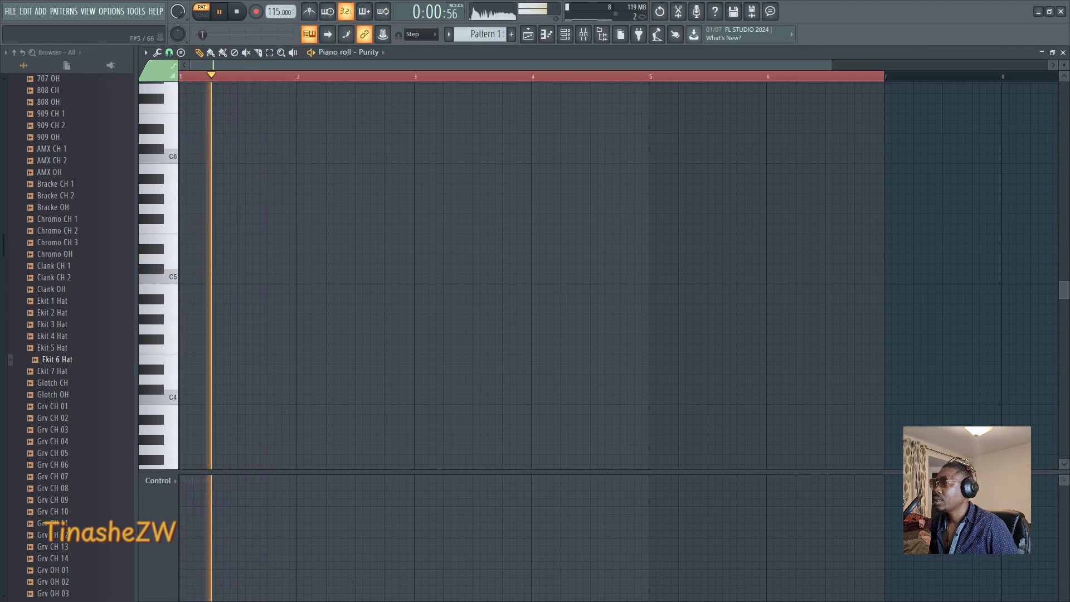
key(space)
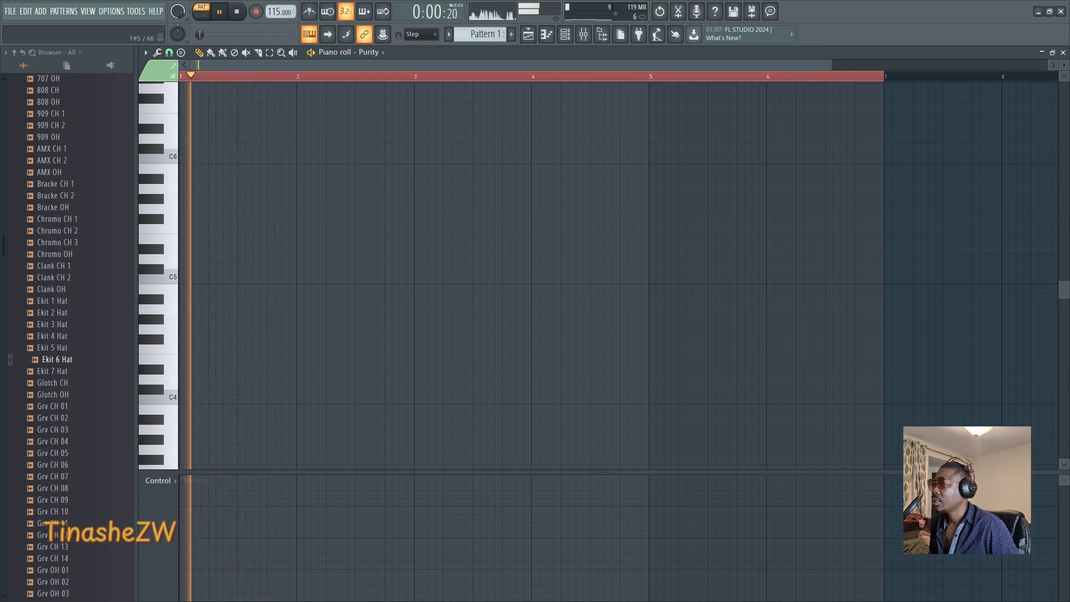
key(space)
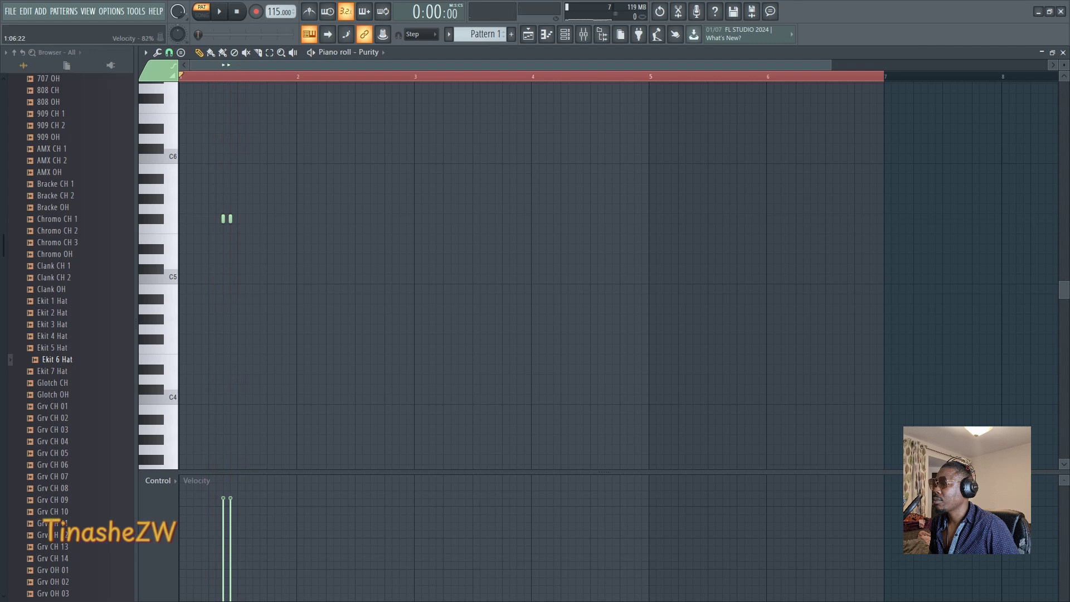
key(space)
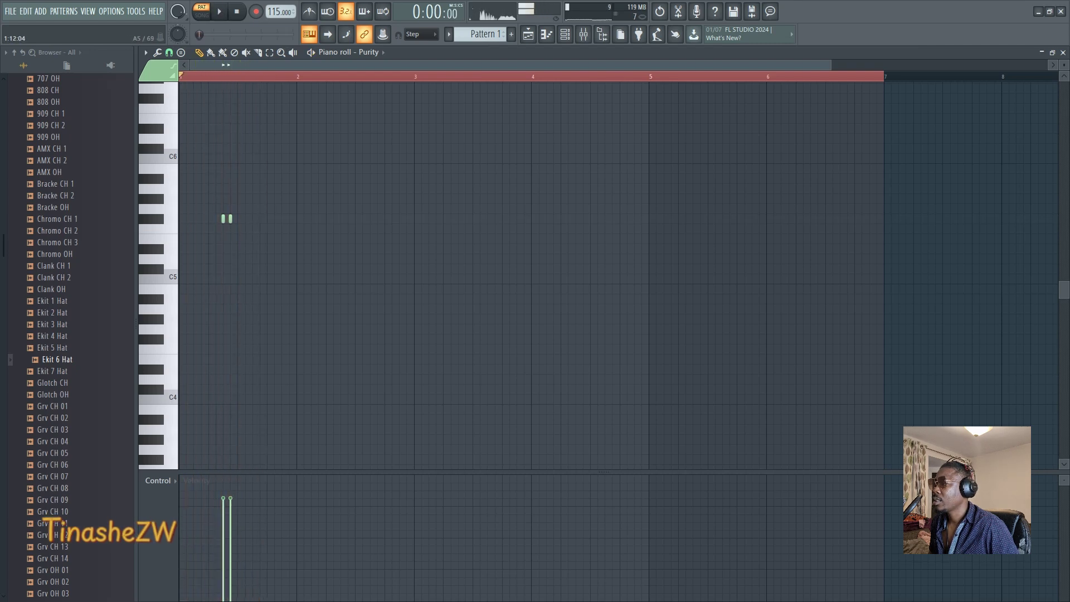
key(space)
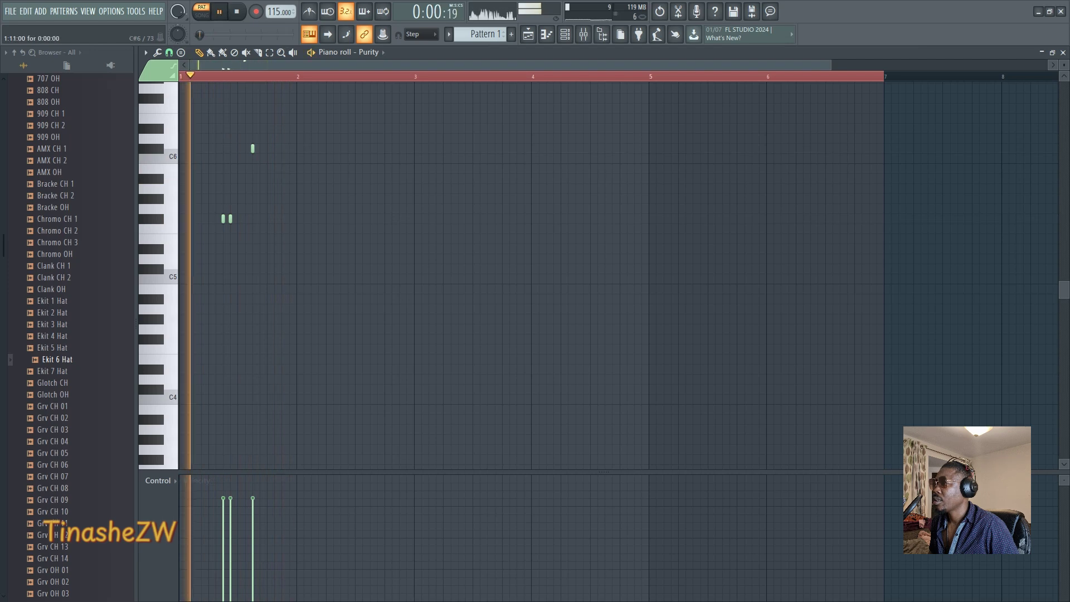
right_click(252, 148)
key(space)
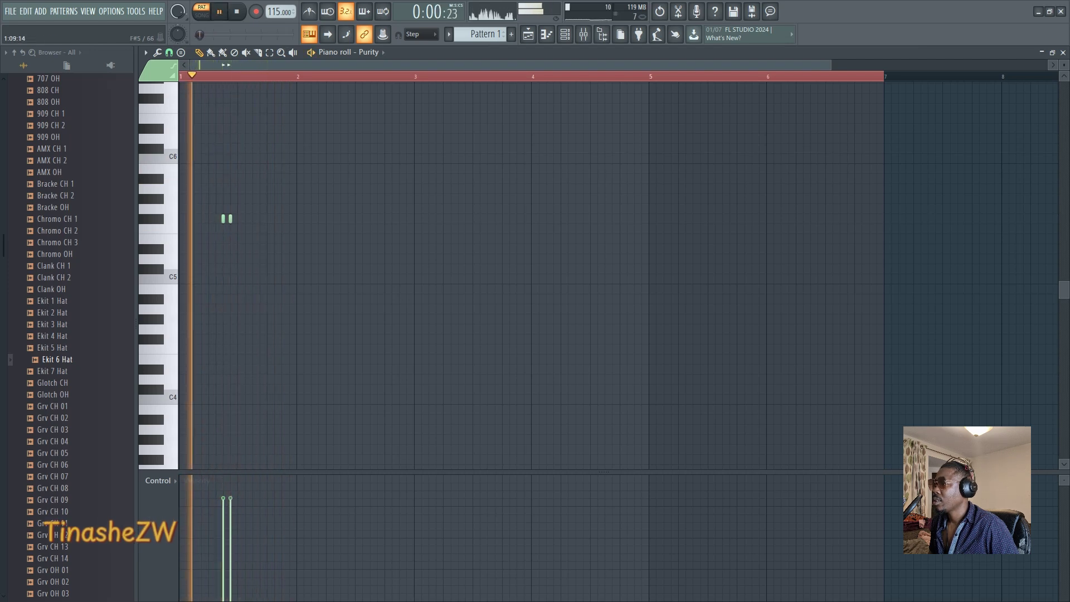
key(space)
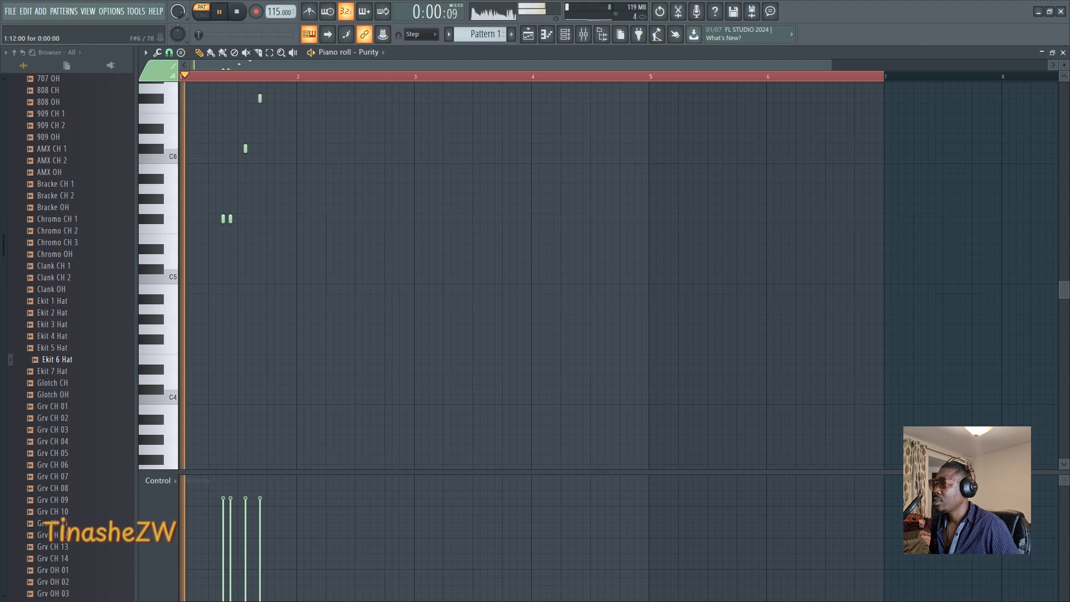
key(space)
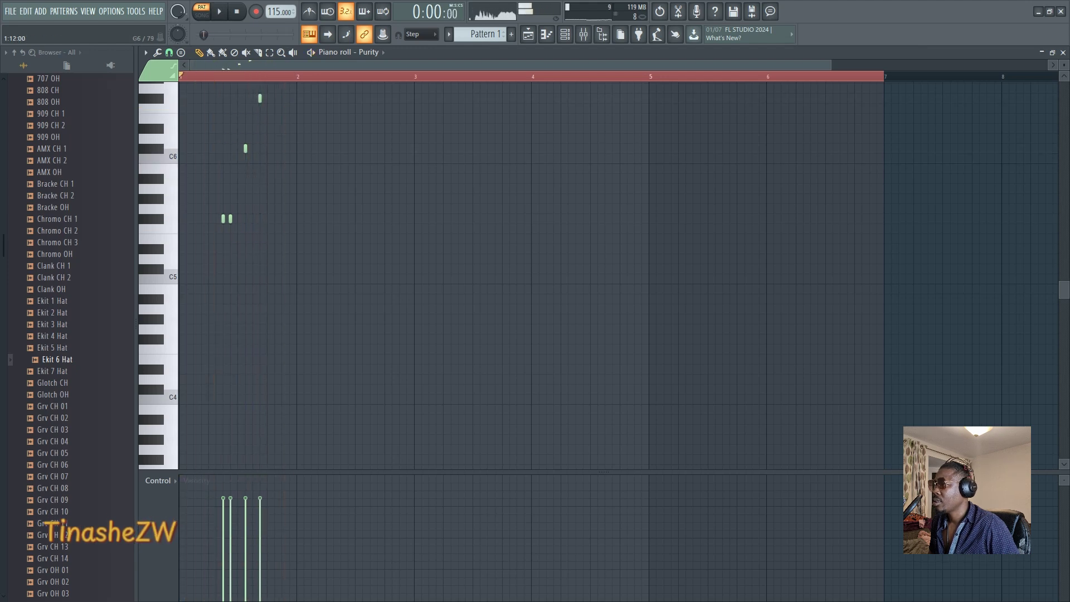
key(space)
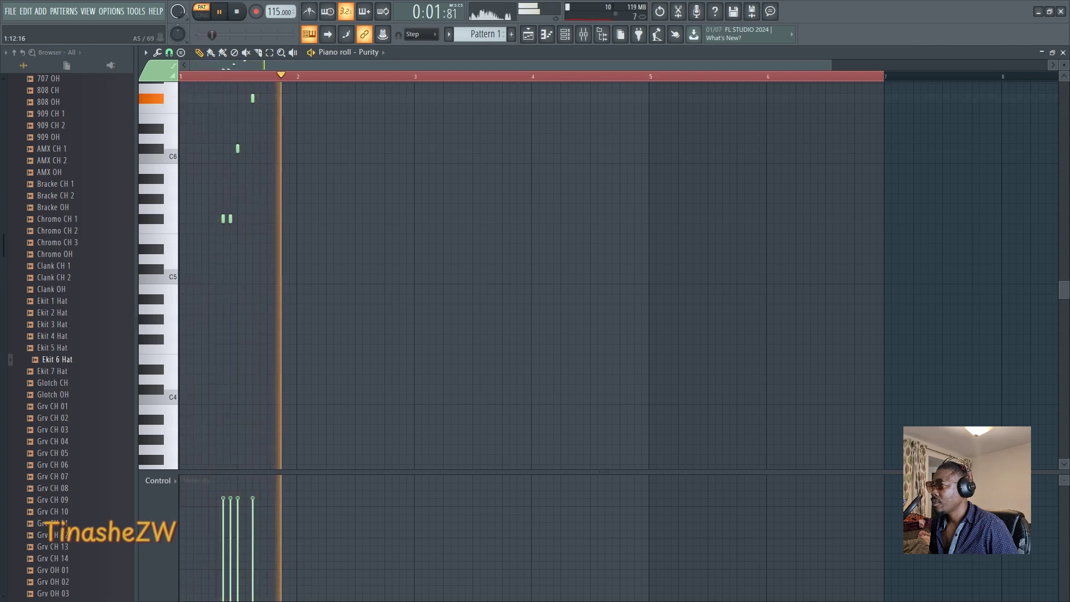
key(space)
right_click(252, 99)
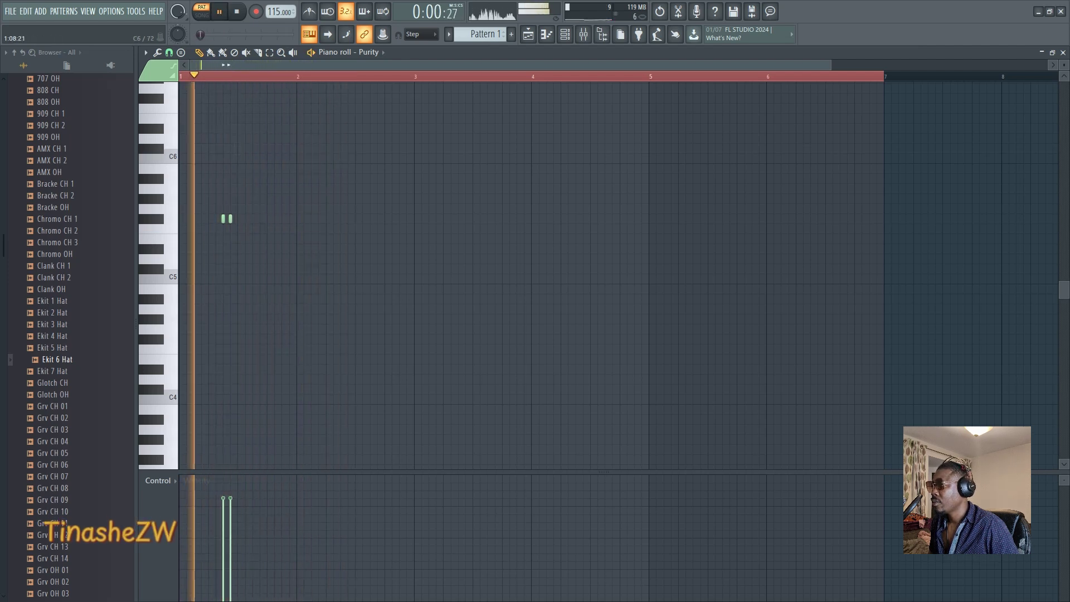
right_click(224, 218)
right_click(230, 218)
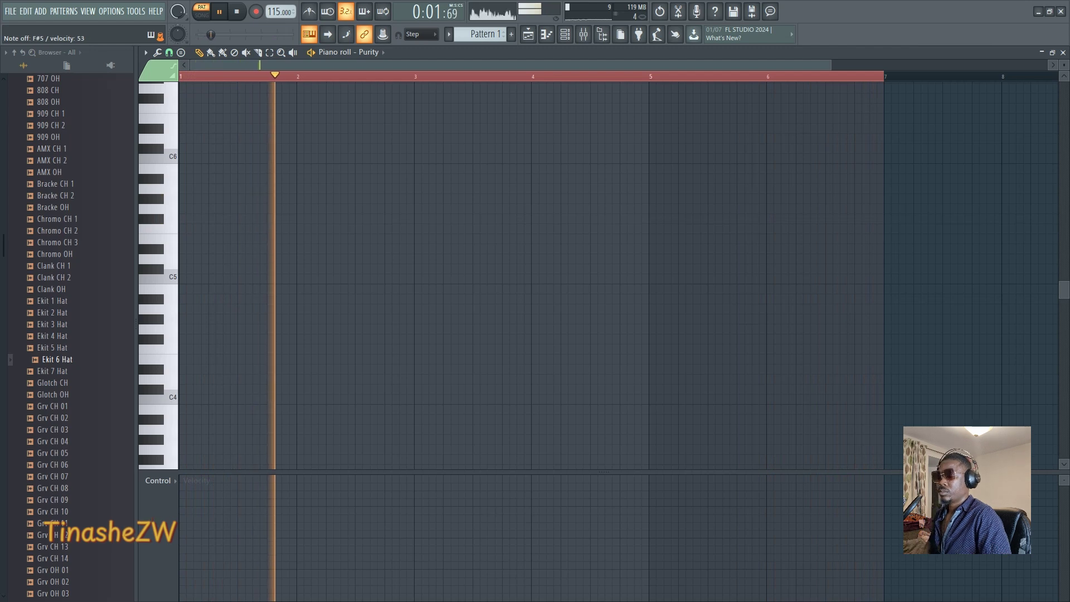
Record a live Karimba melody across bars 1 to 6 with the Everything recording option, stopping the recording at the end.
key(space)
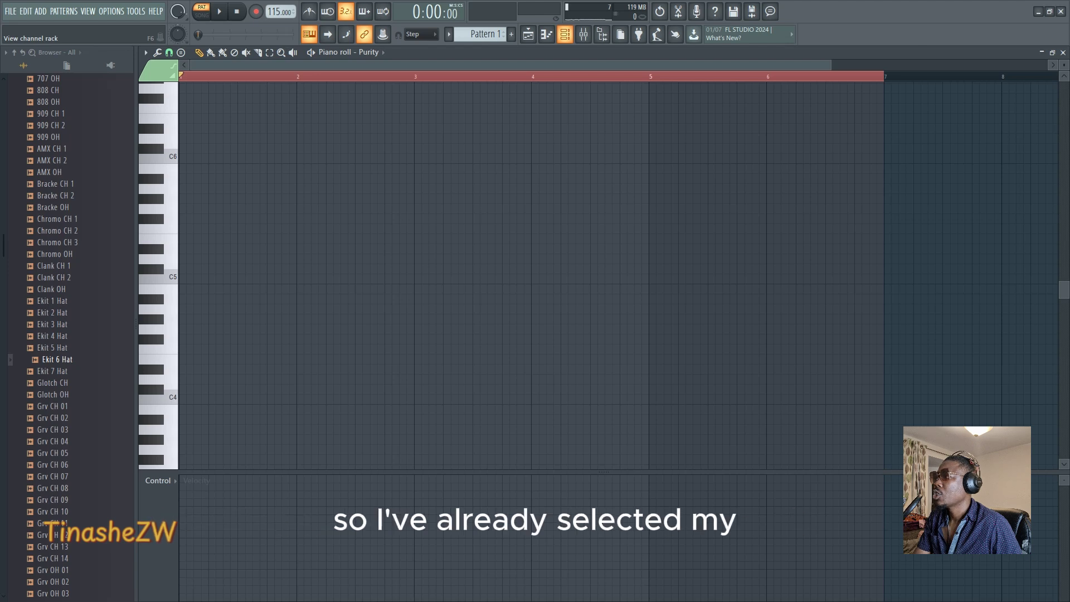
click(256, 11)
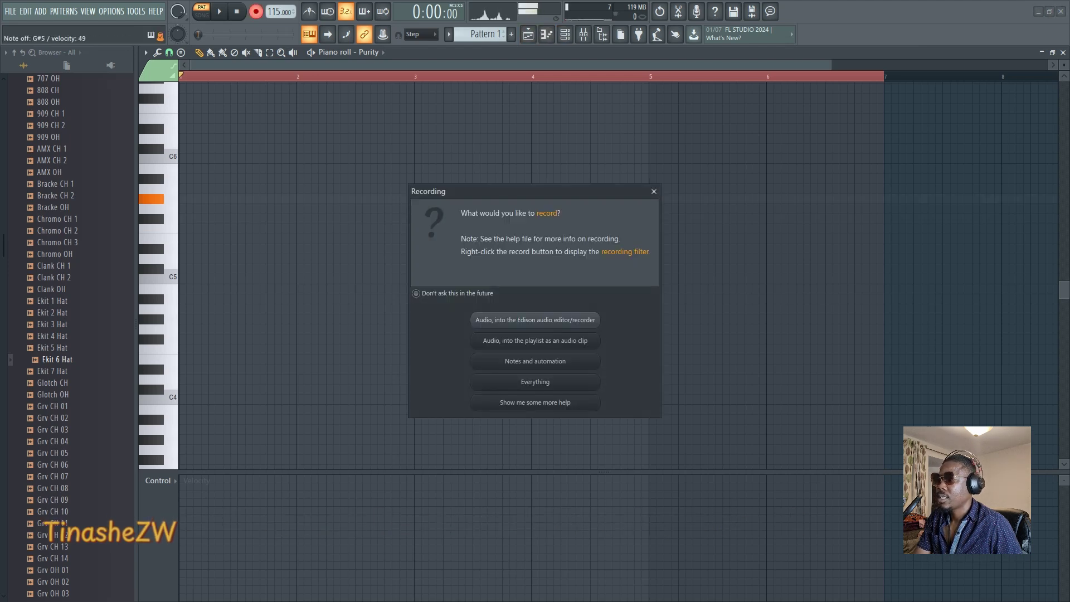
click(535, 382)
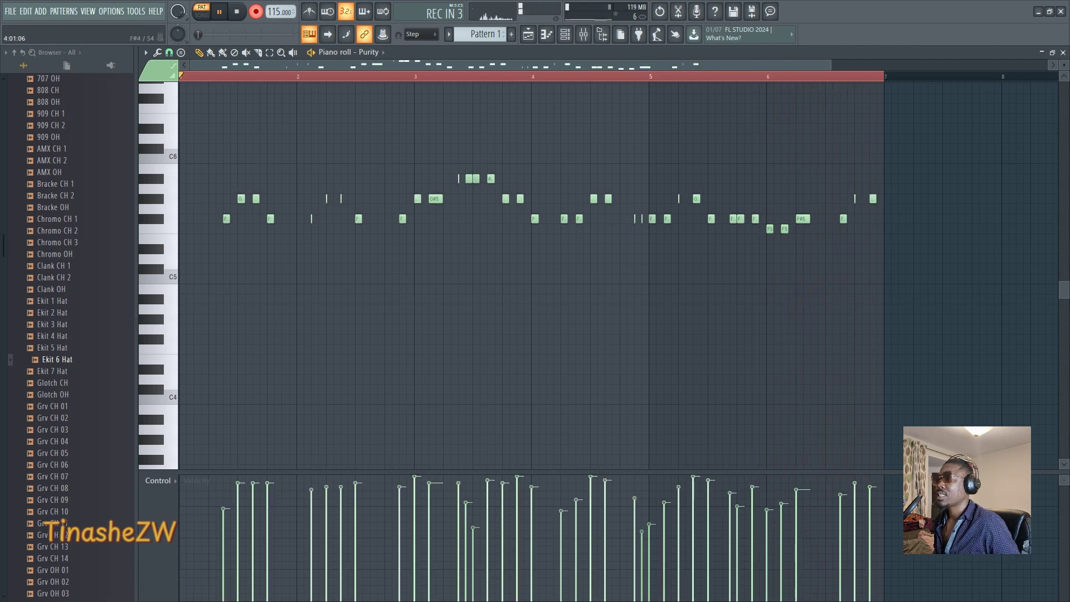
key(space)
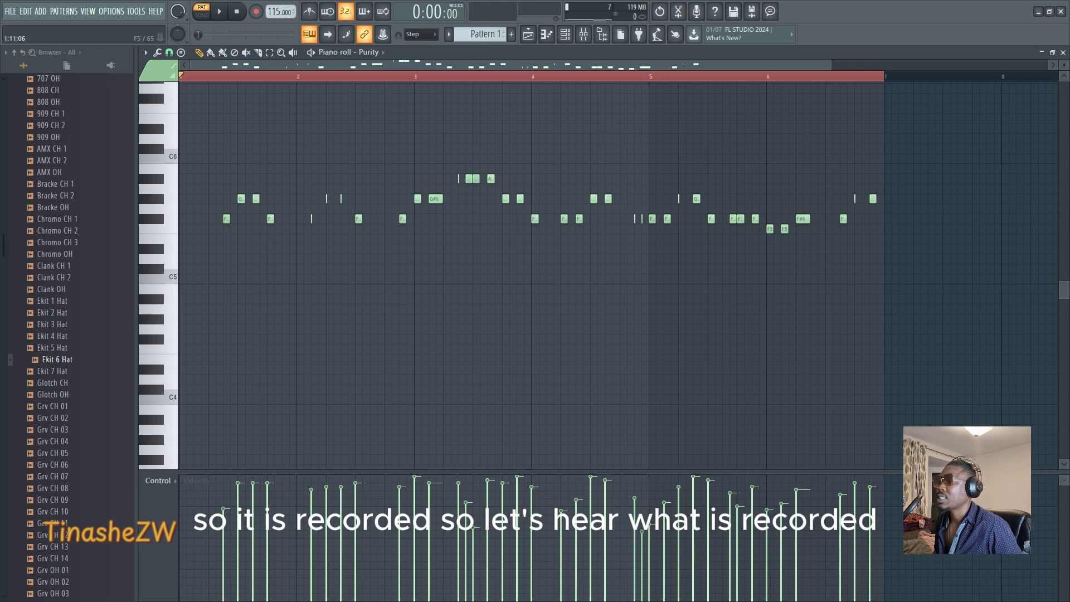
Play back the recorded melody and add a short A#4 note at step 4 of bar 1.
key(space)
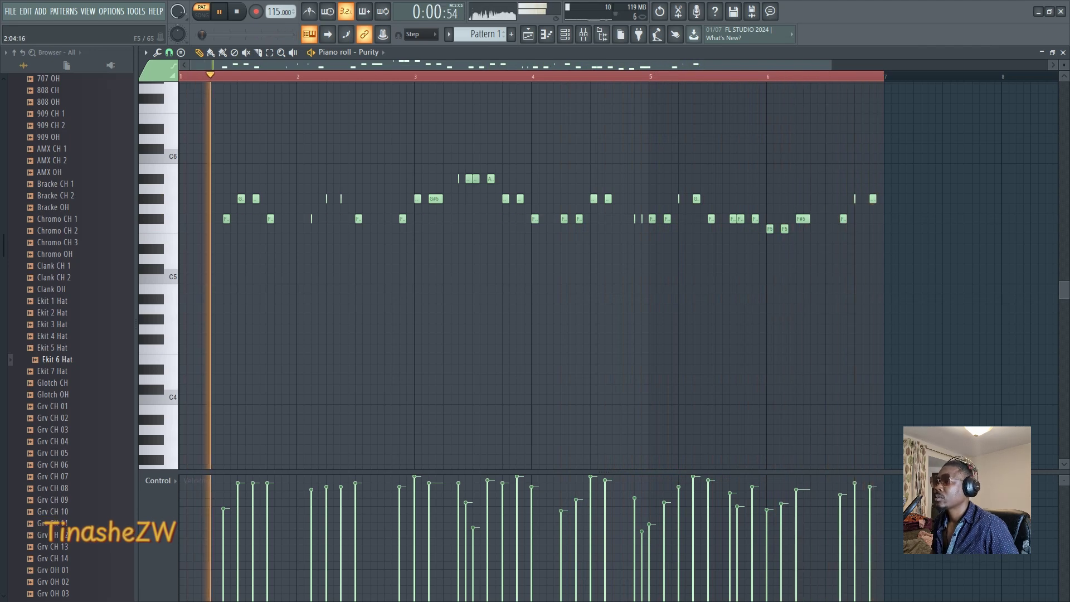
drag(830, 65, 505, 65)
key(space)
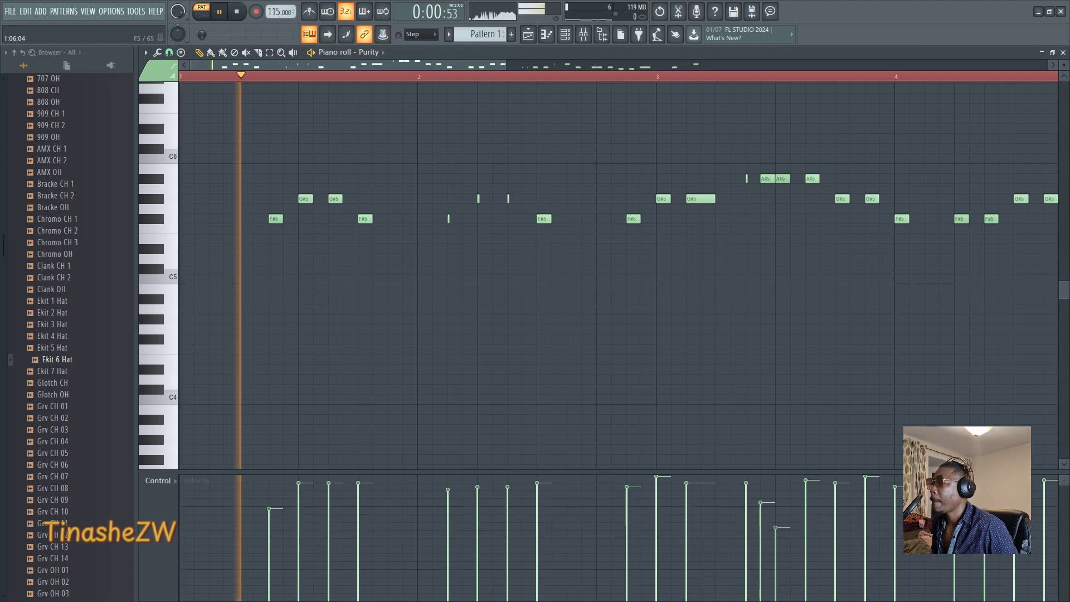
key(space)
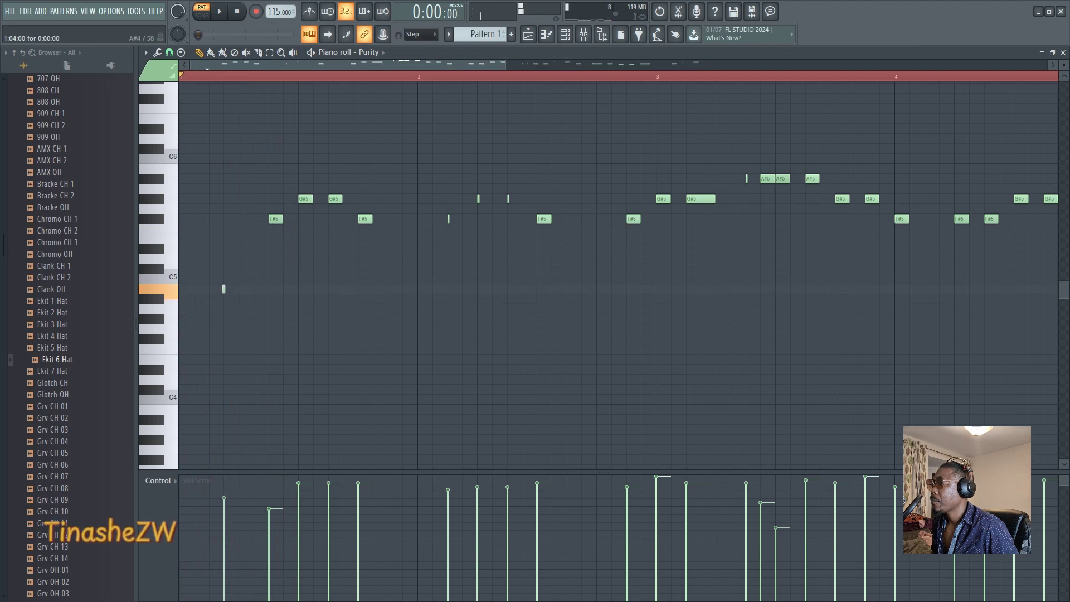
key(space)
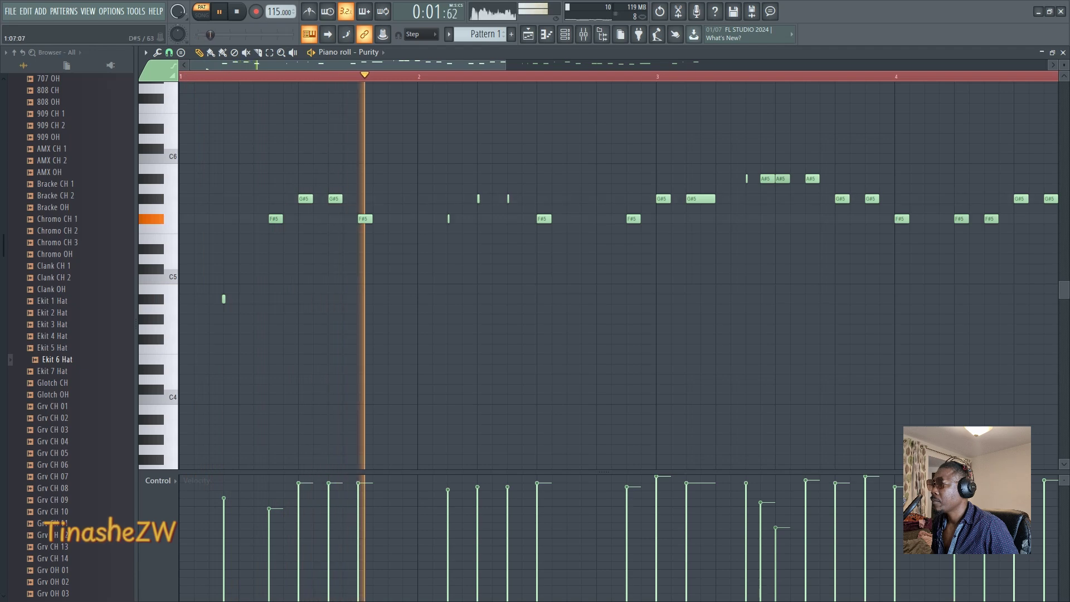
key(space)
key(space)
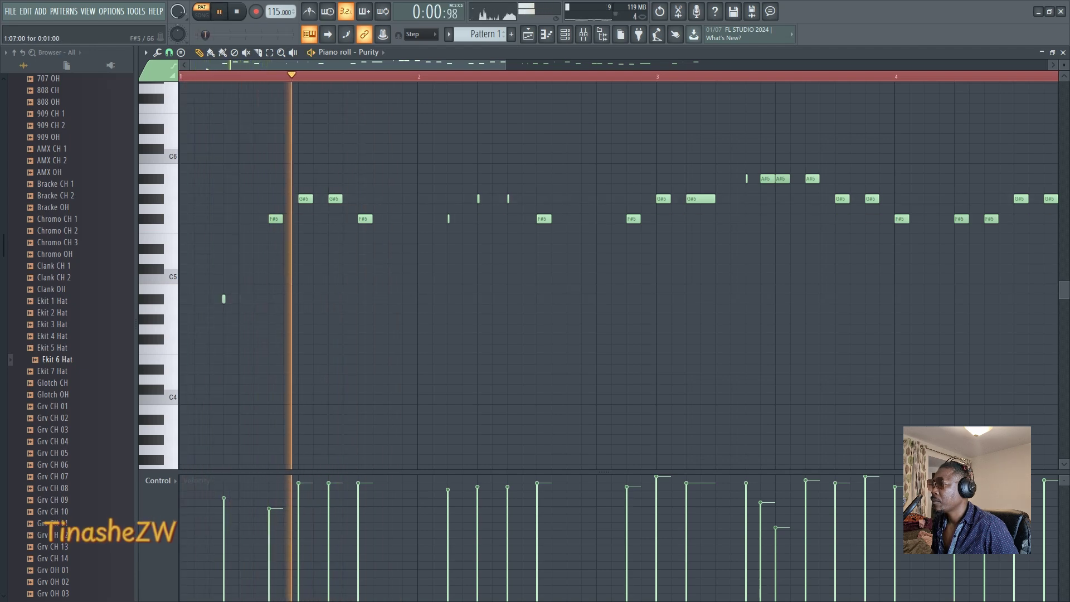
key(space)
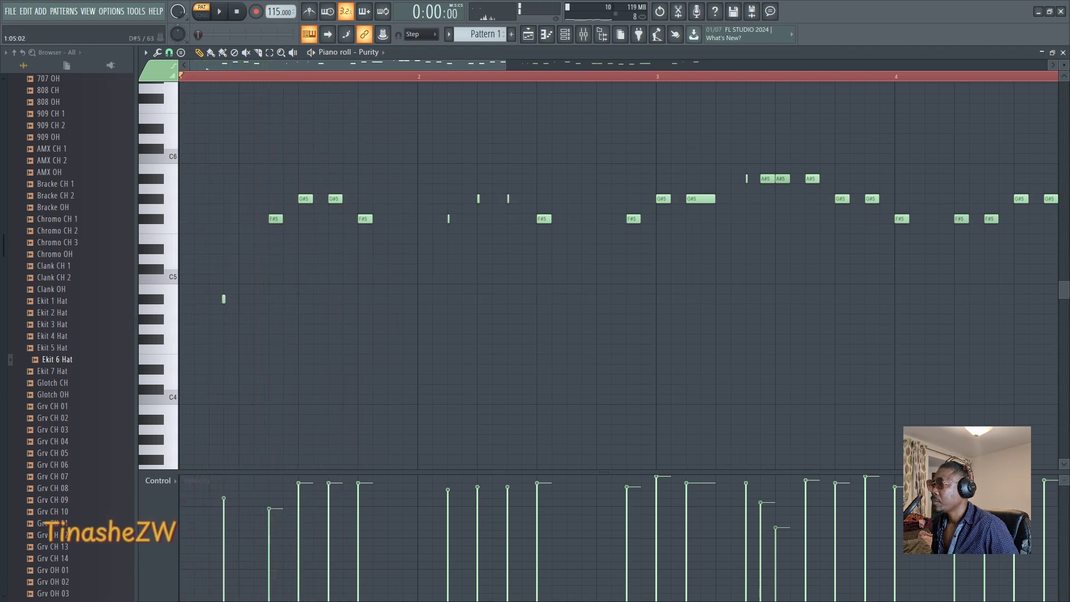
Add a C#5 note at step 5 and a C#6 note at step 15 of bar 1.
key(space)
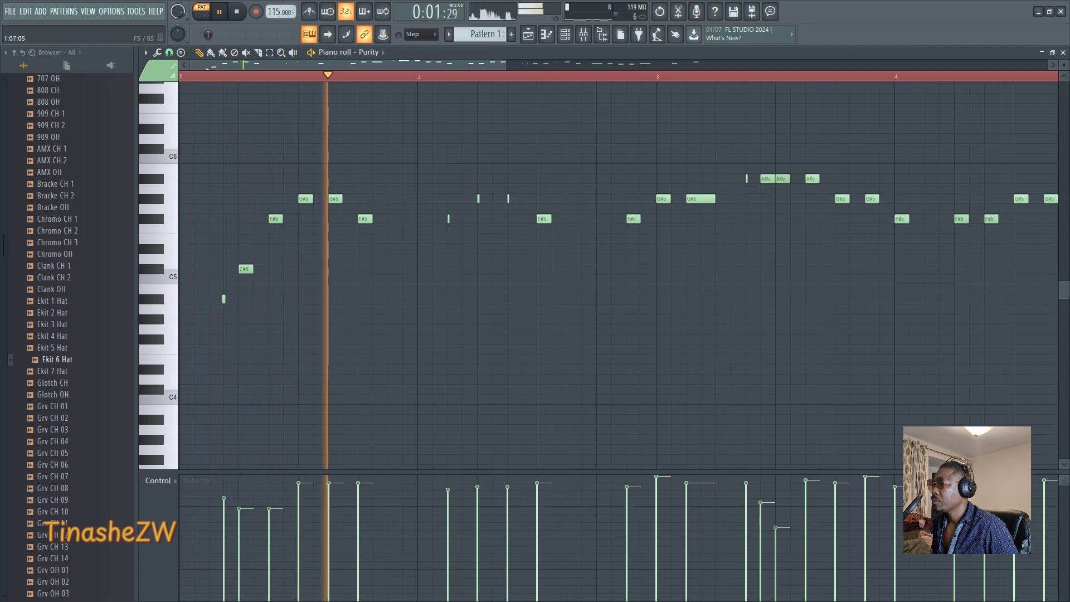
key(space)
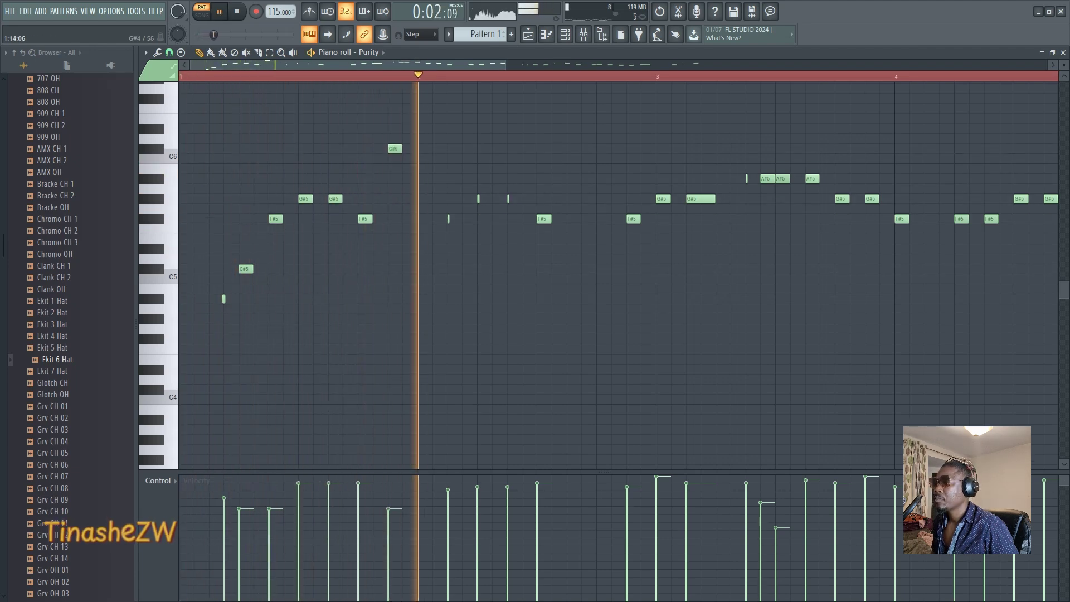
key(space)
Lower the velocity of the two G#5 notes in bar 1 and raise the second one to A#5 during playback.
key(space)
drag(332, 504, 305, 492)
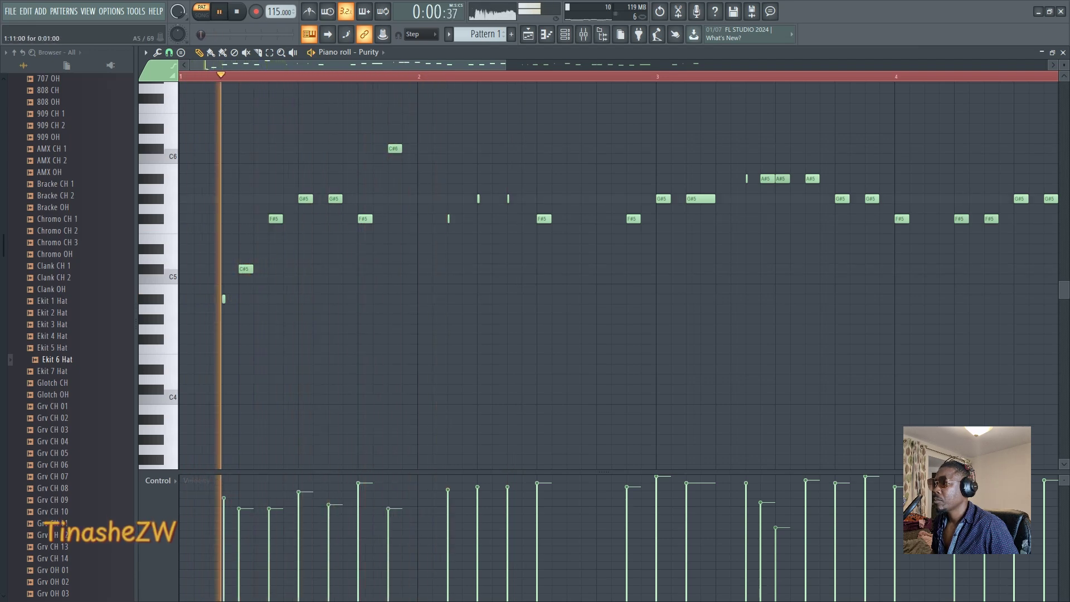
drag(335, 199, 335, 179)
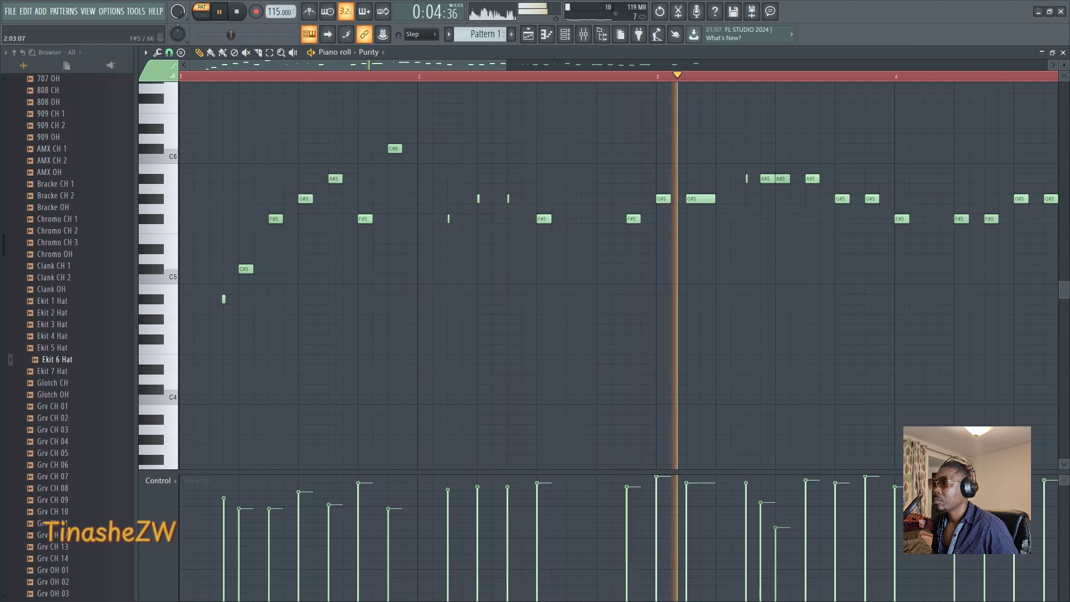
Lengthen the short F#5 and two G#5 notes in bar 2 to about one step and delete the F#5 at step 9.
drag(449, 219, 464, 219)
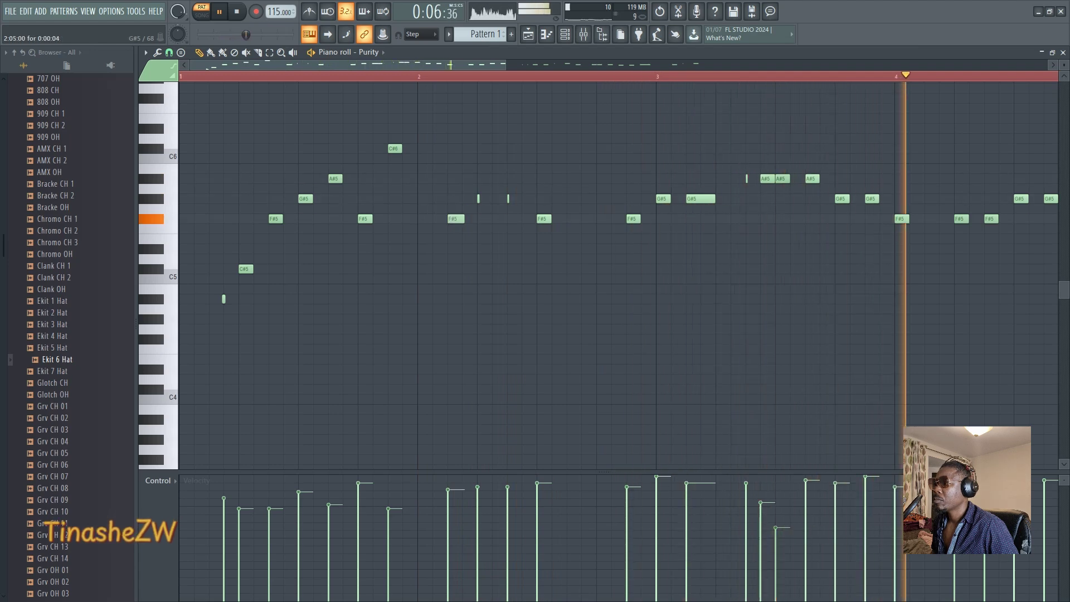
drag(508, 199, 524, 199)
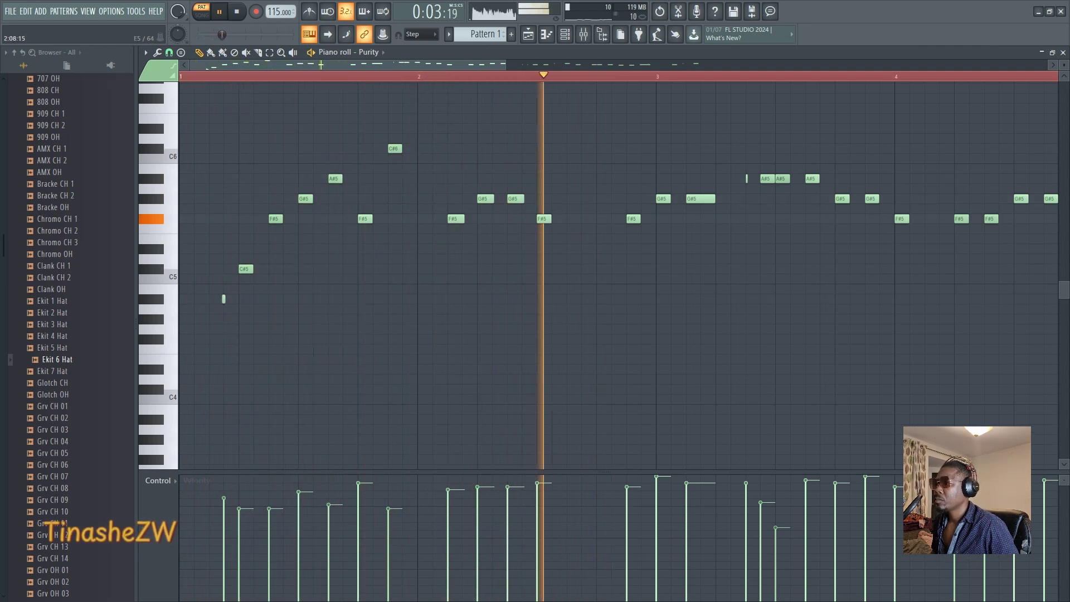
right_click(543, 219)
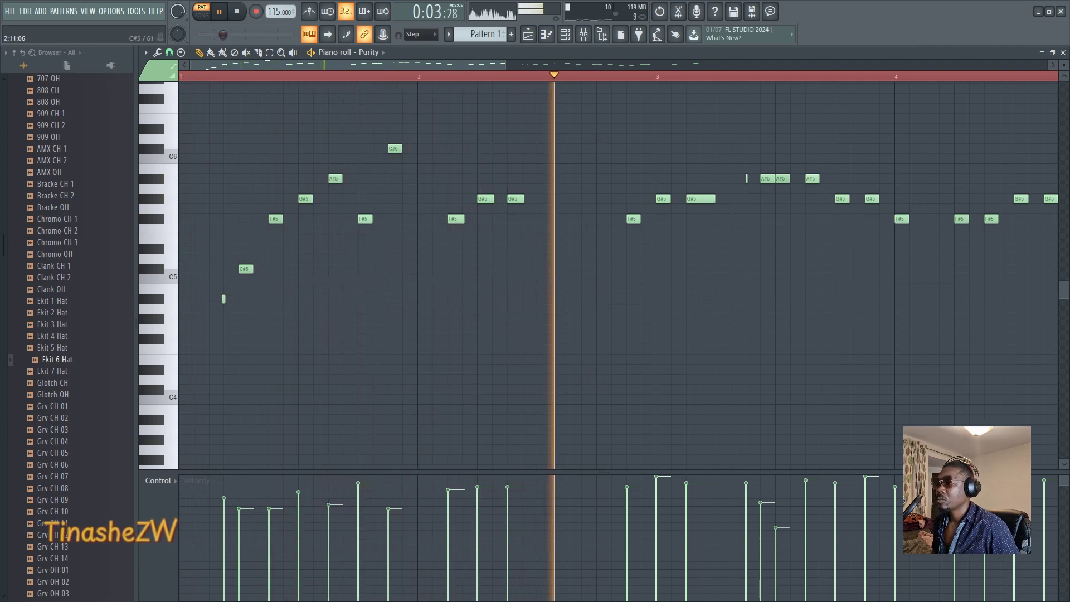
Shorten the long G#5 at step 3 of bar 3 to one step and add a C#6 note at step 4.
key(space)
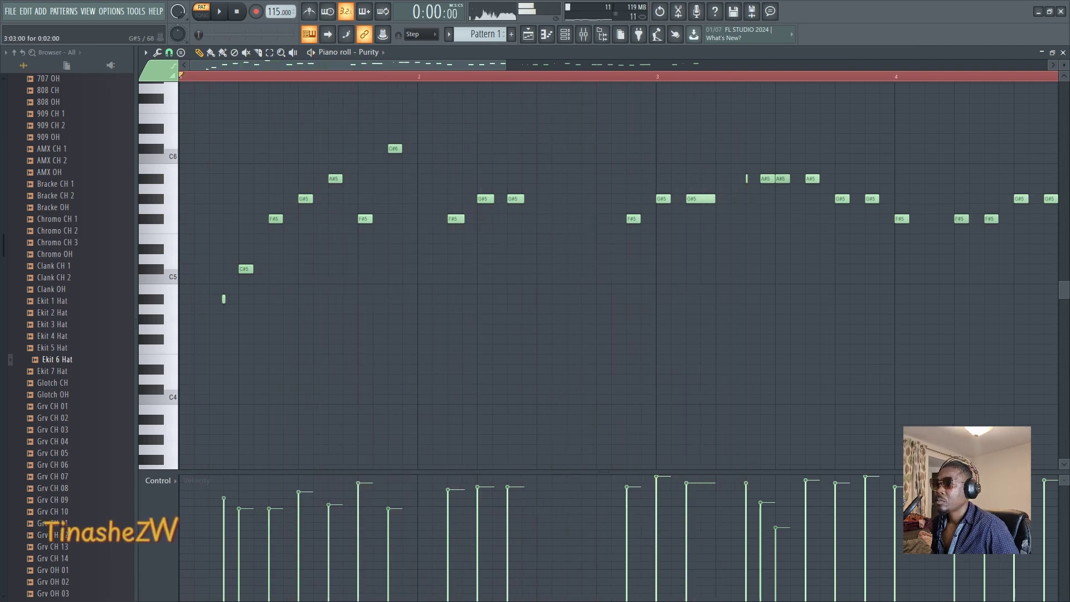
drag(713, 199, 698, 199)
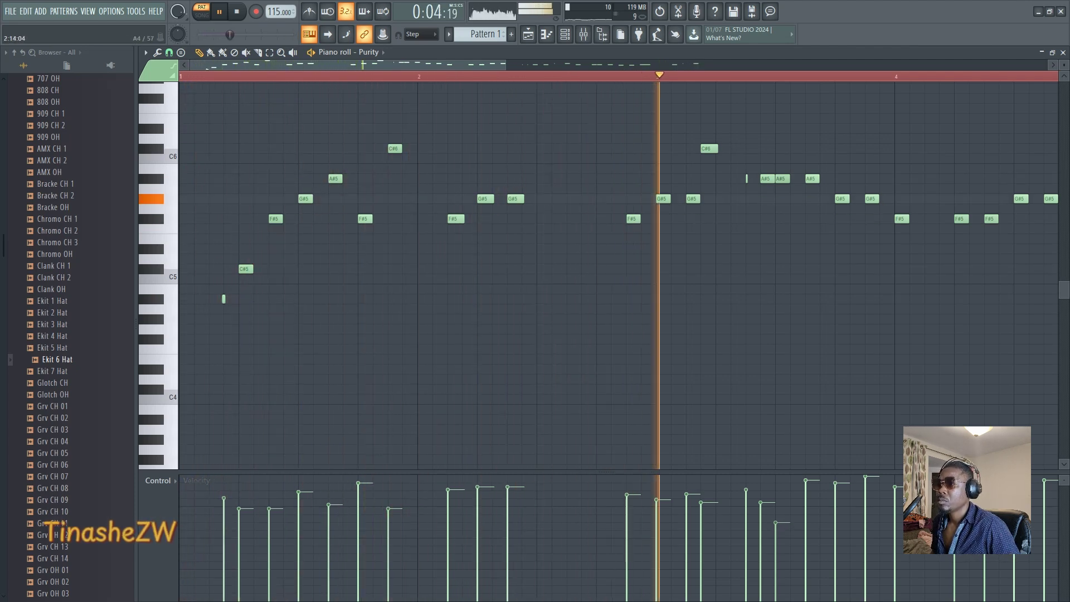
Lower the G#5 at the start of bar 3 to C#5 and replace the short A#5 at step 7 with a G#5 at step 6.
key(space)
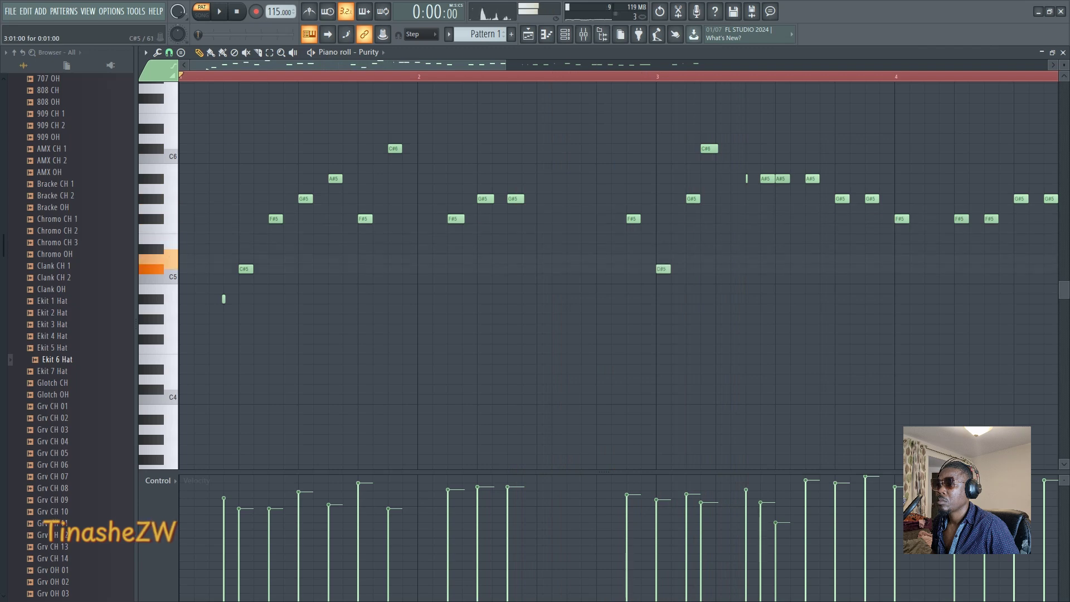
key(space)
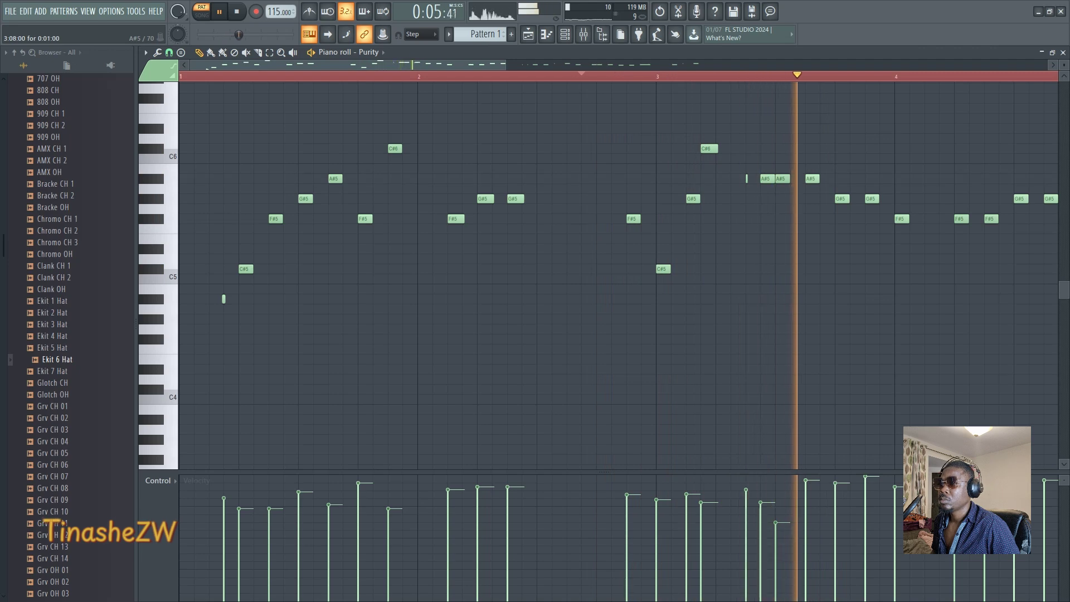
key(space)
key(space)
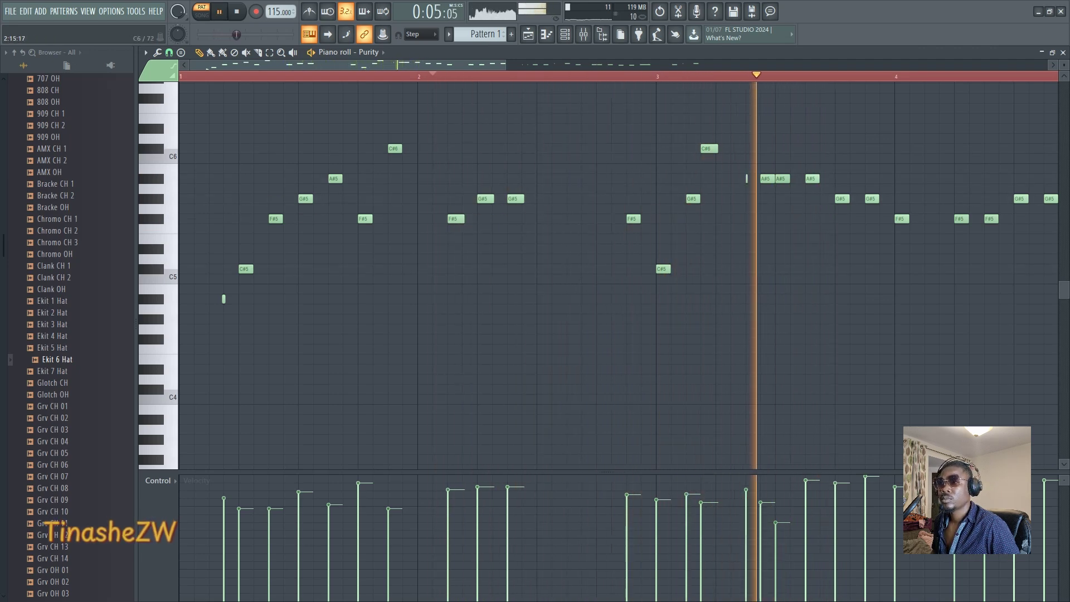
key(space)
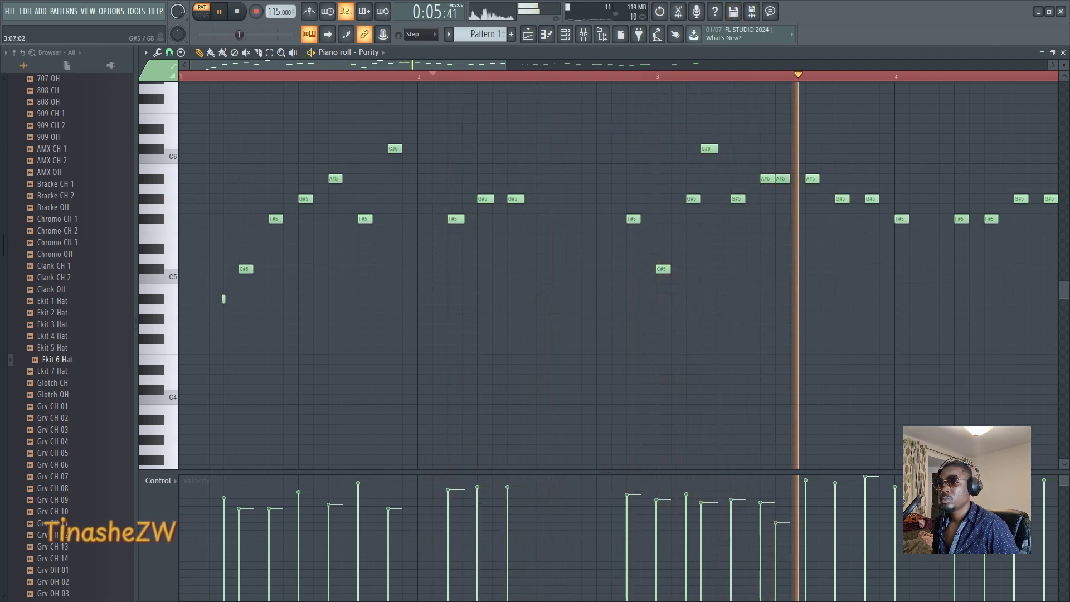
Delete the C#6 at step 4 of bar 3, raise the last G#5 of bar 3 to C#6 and play the melody back.
right_click(709, 148)
key(space)
key(space)
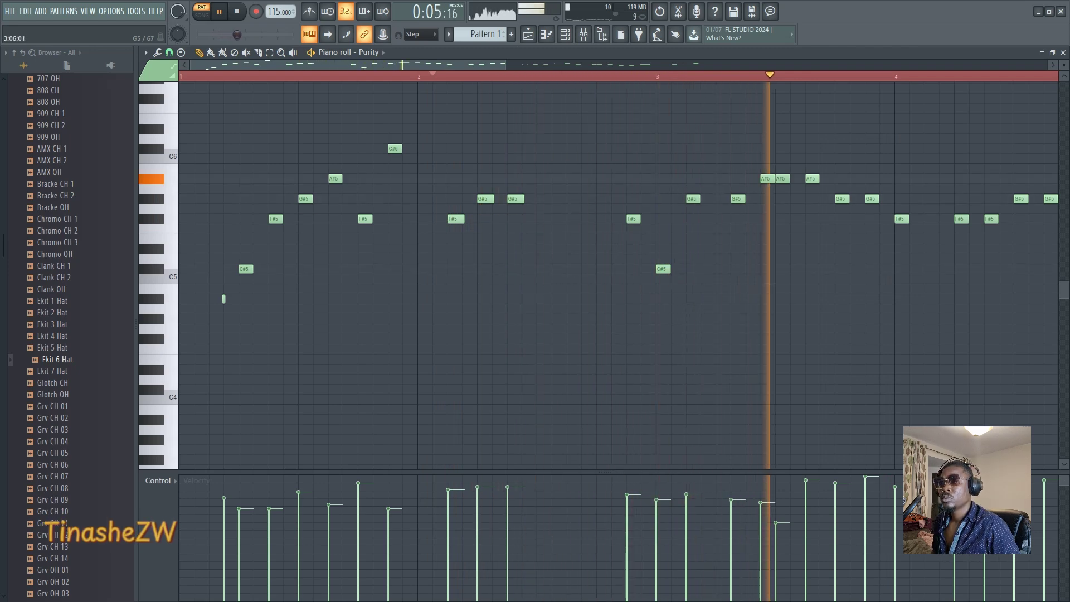
key(space)
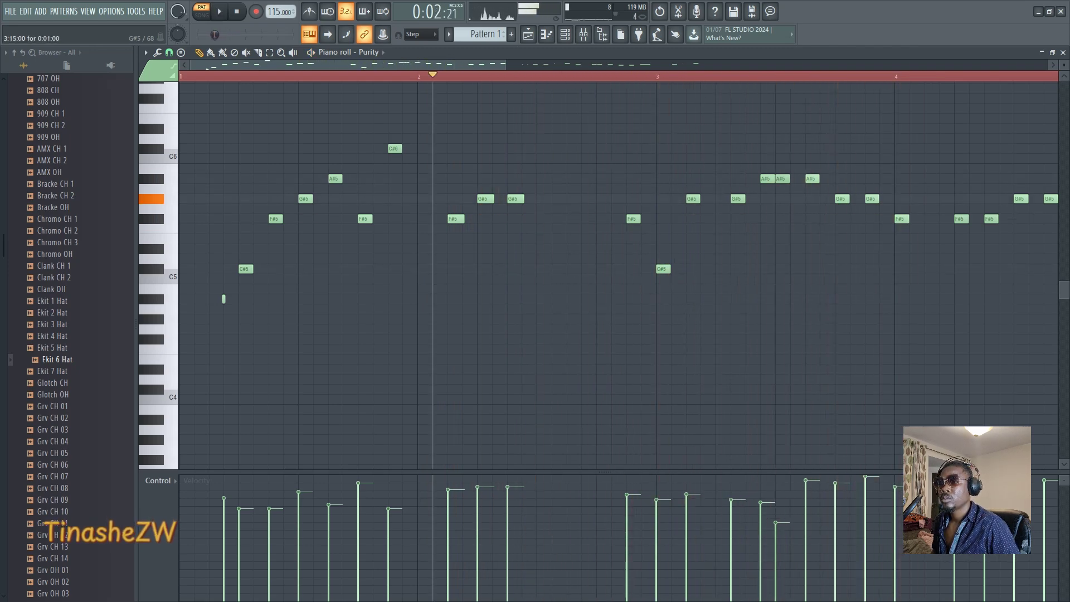
key(space)
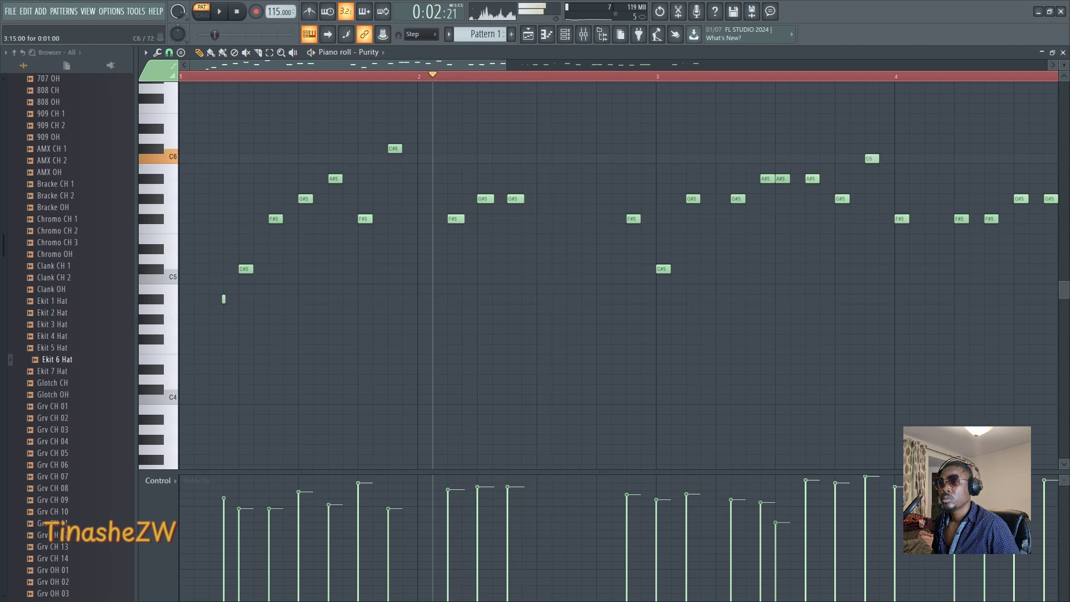
key(space)
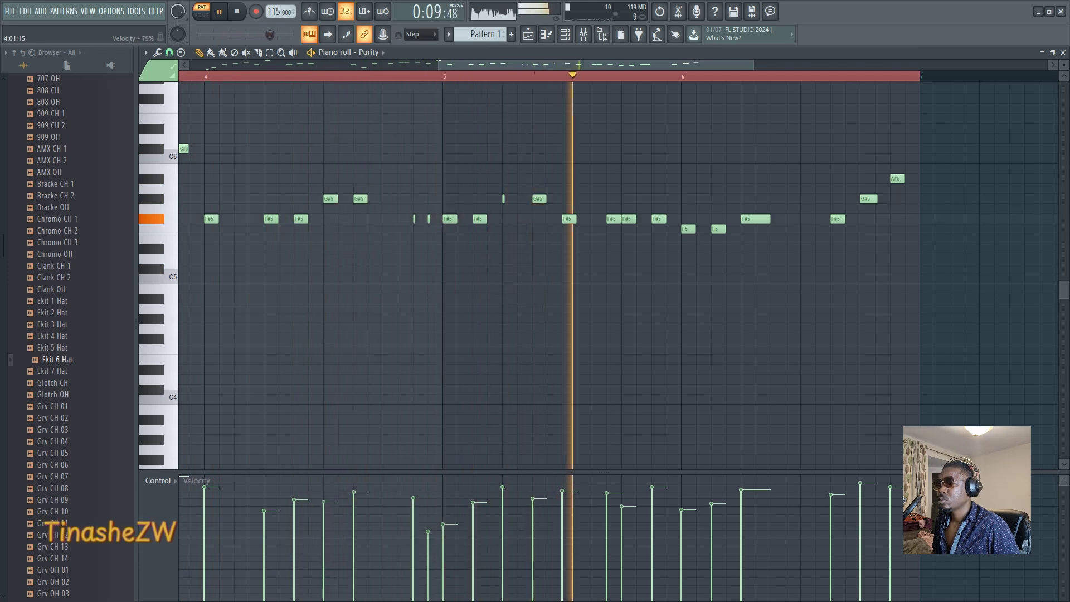
scroll(549, 275, down, 3)
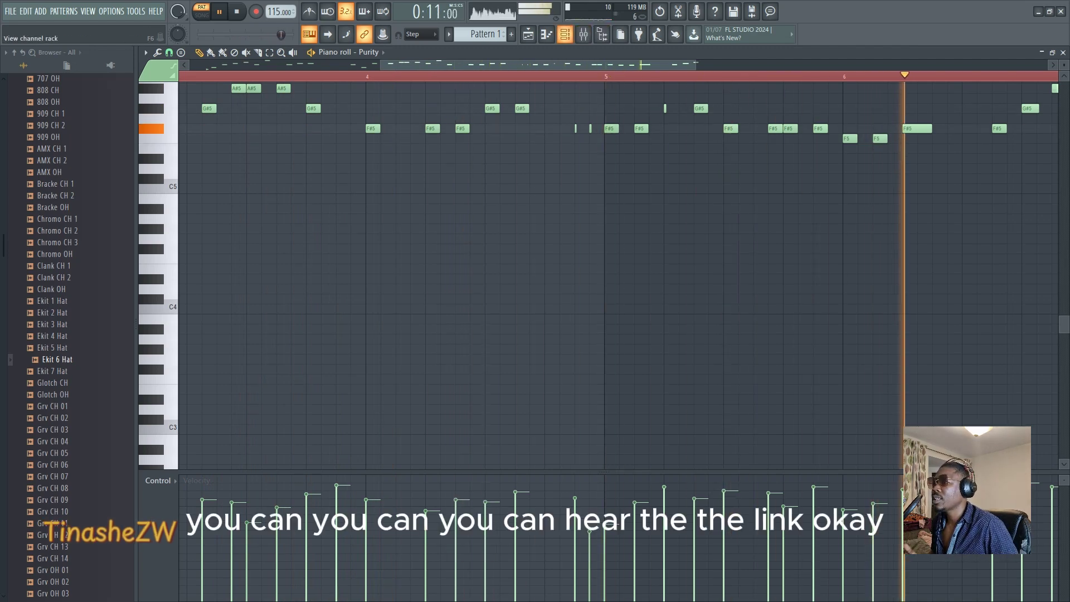
Adjust the channel volumes of 808 CH and Ekit 6 Hat in the channel rack while the pattern plays.
key(F6)
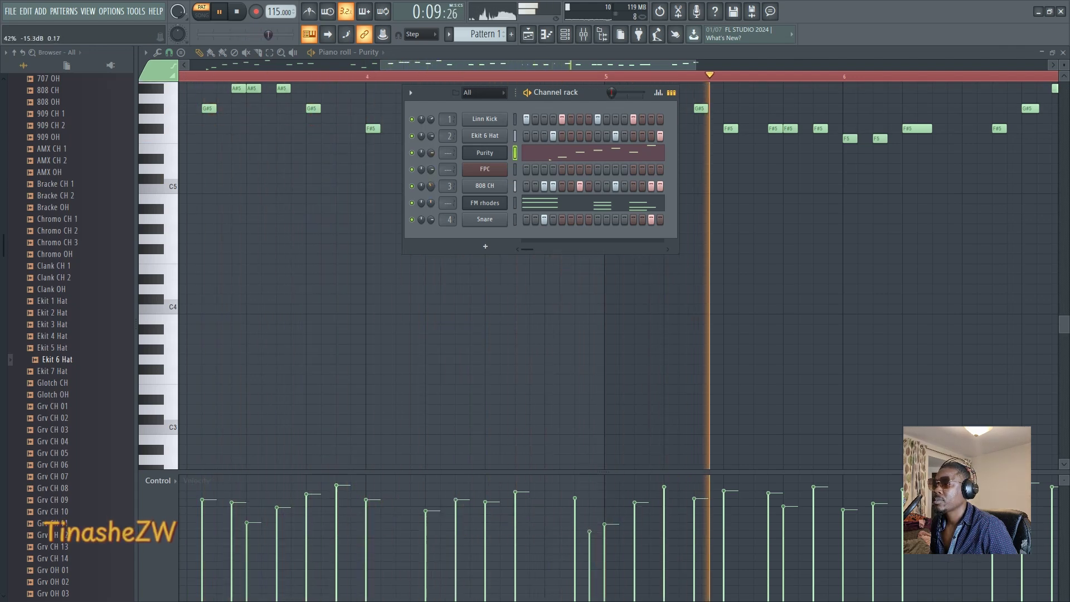
drag(430, 186, 431, 164)
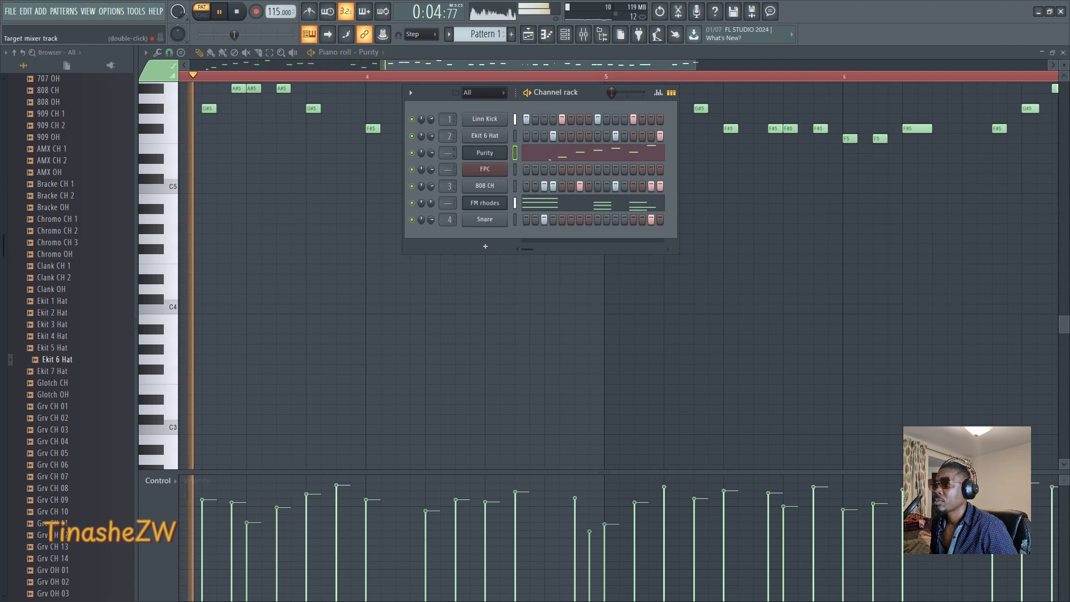
drag(431, 136, 431, 155)
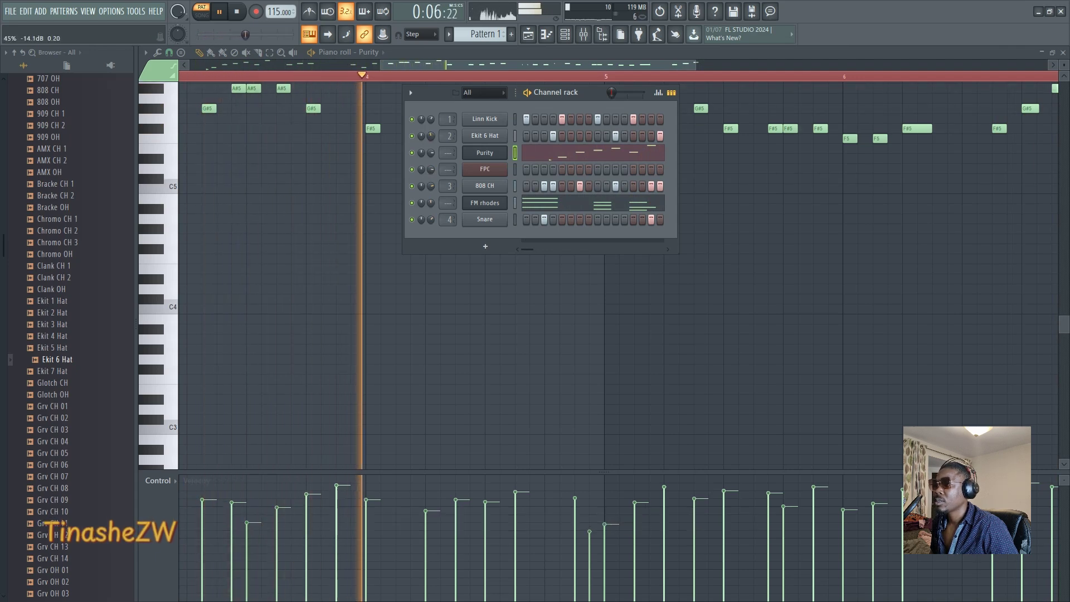
mouse_move(431, 186)
mouse_down()
mouse_move(430, 202)
mouse_move(431, 180)
mouse_up()
key(space)
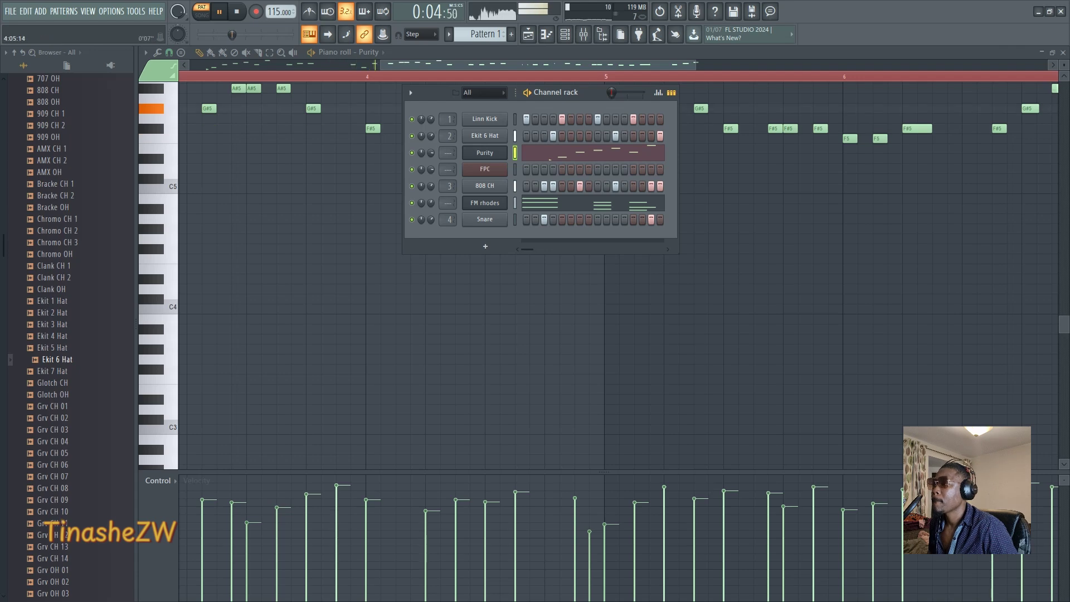
Slightly raise the FM rhodes channel volume in the channel rack during playback.
drag(380, 65, 190, 65)
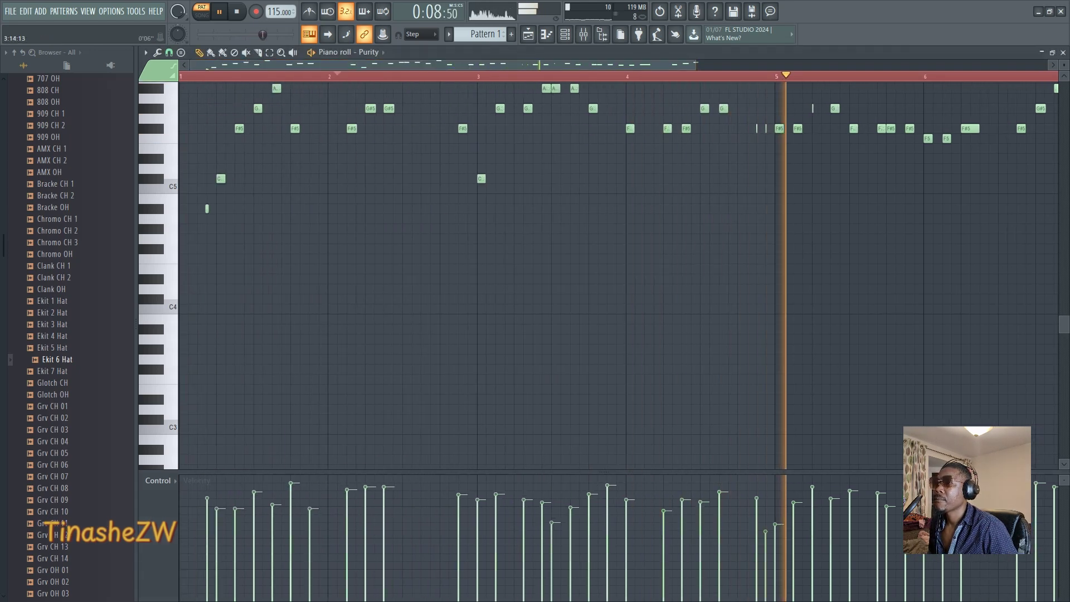
drag(696, 65, 875, 65)
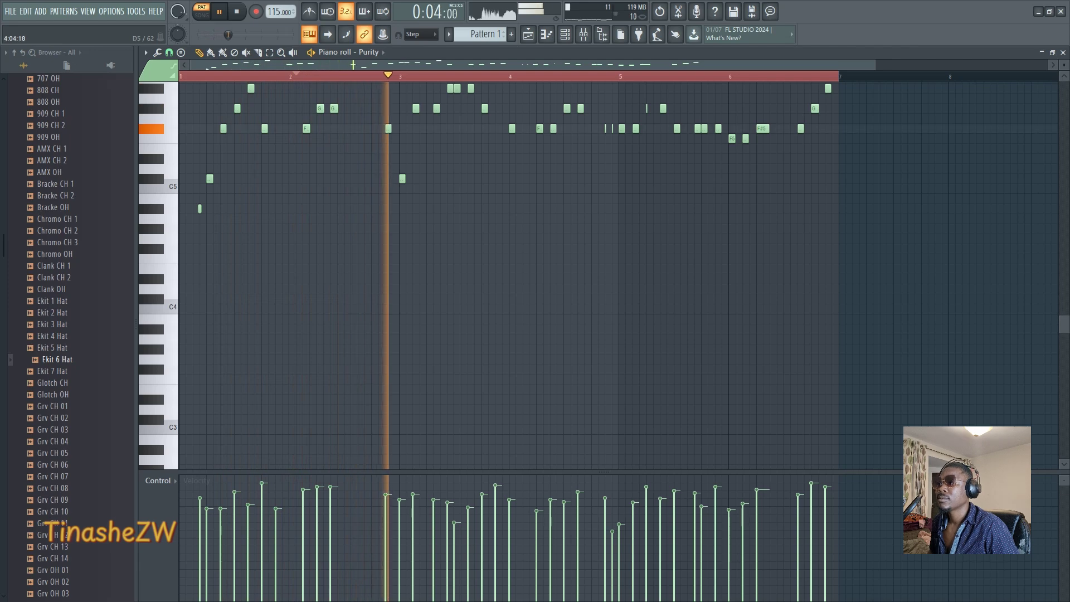
click(565, 34)
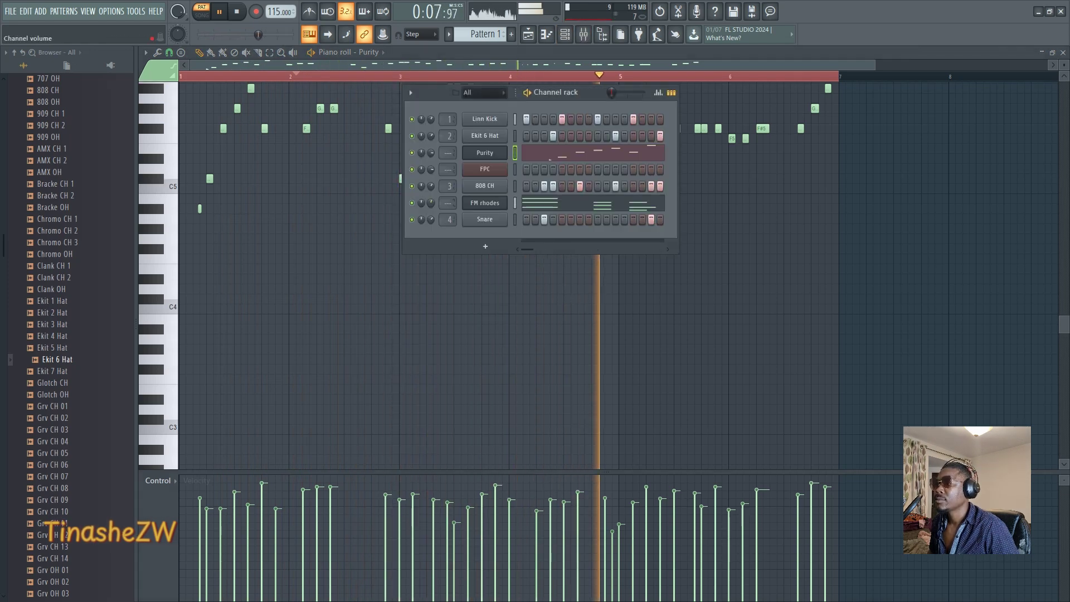
mouse_move(430, 203)
mouse_down()
mouse_move(431, 224)
mouse_move(431, 198)
mouse_up()
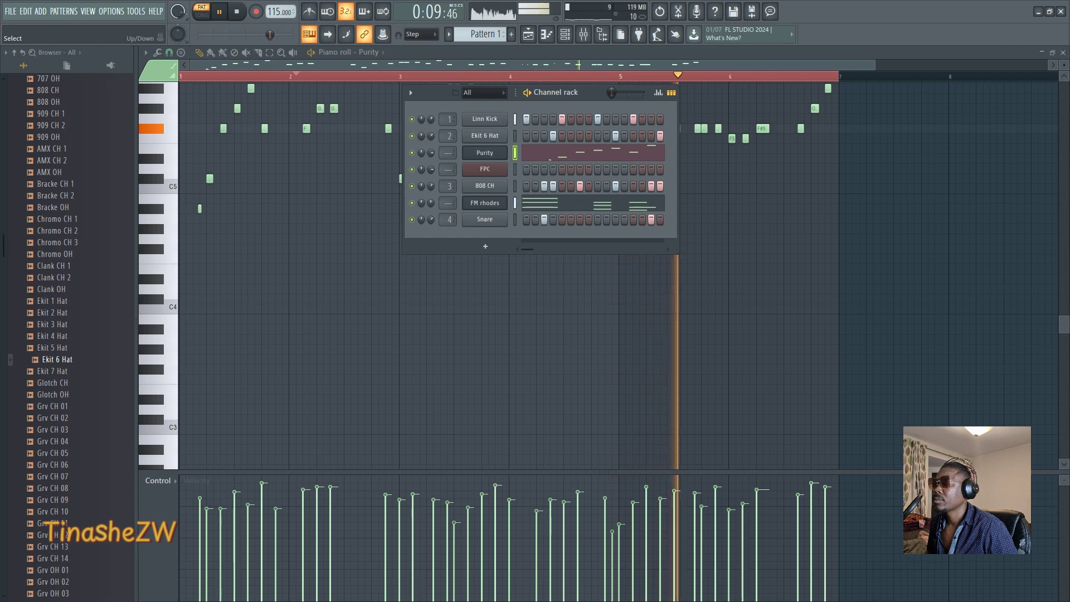
Select the FPC channel and try out its drum sounds over the playing pattern.
key(space)
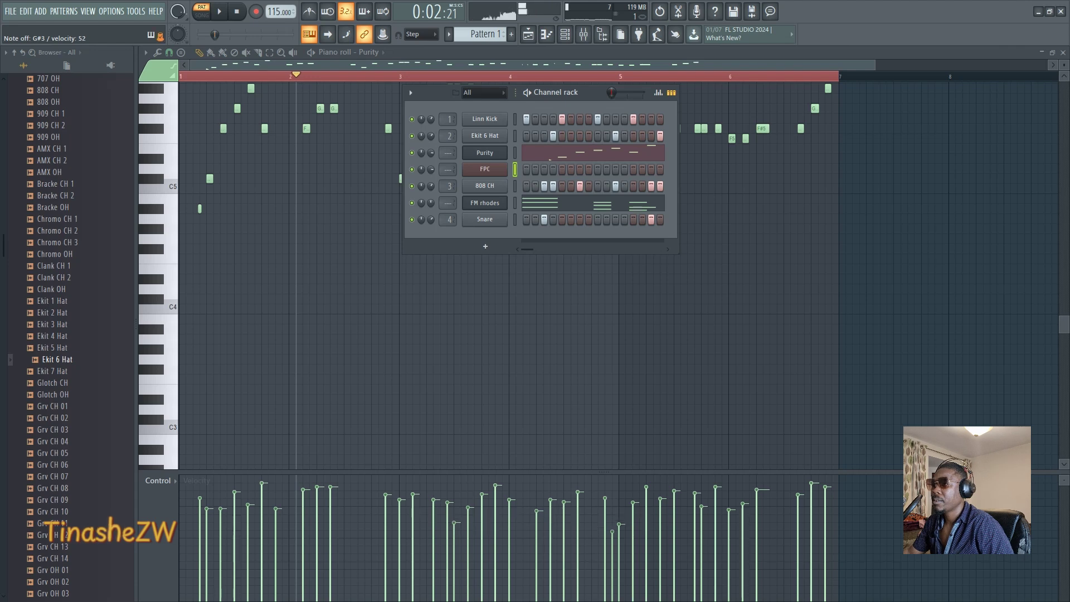
key(space)
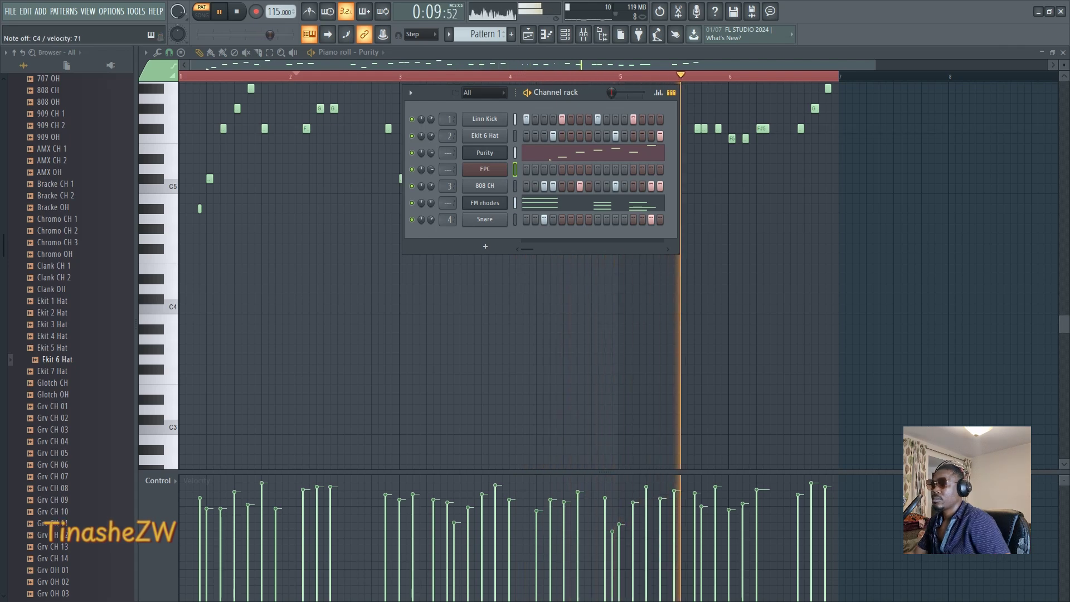
key(space)
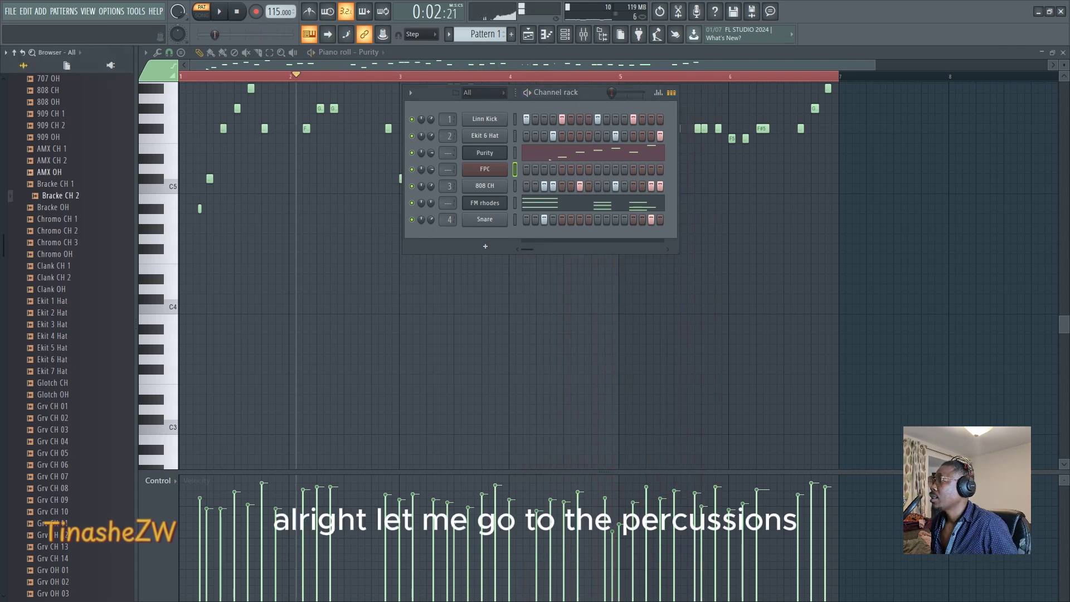
Collapse the hats list and open the Percussion folder of the Drums pack in the browser.
scroll(66, 279, up, 8)
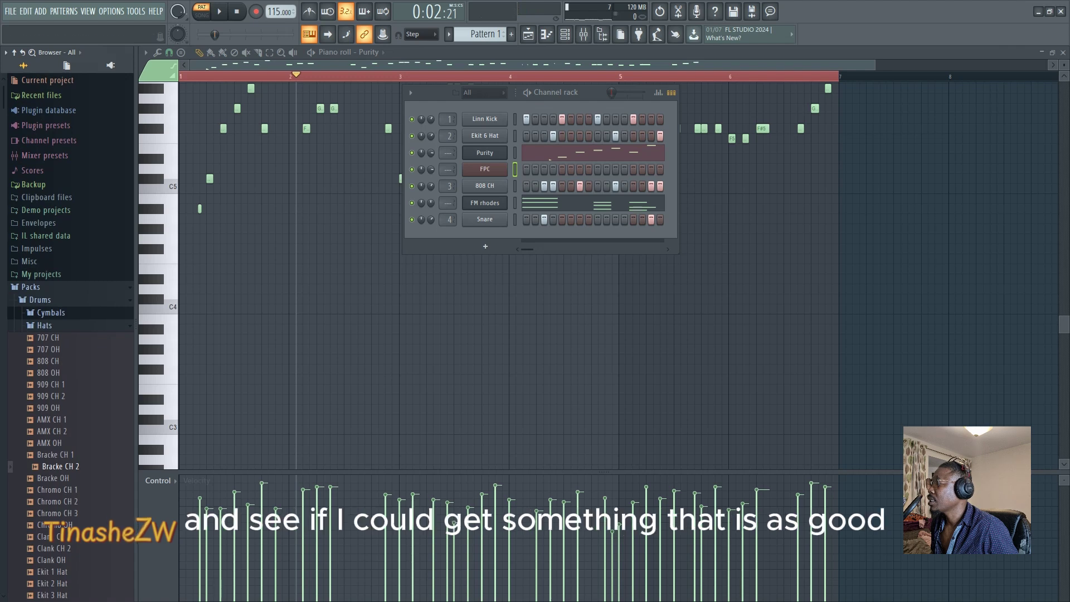
click(40, 299)
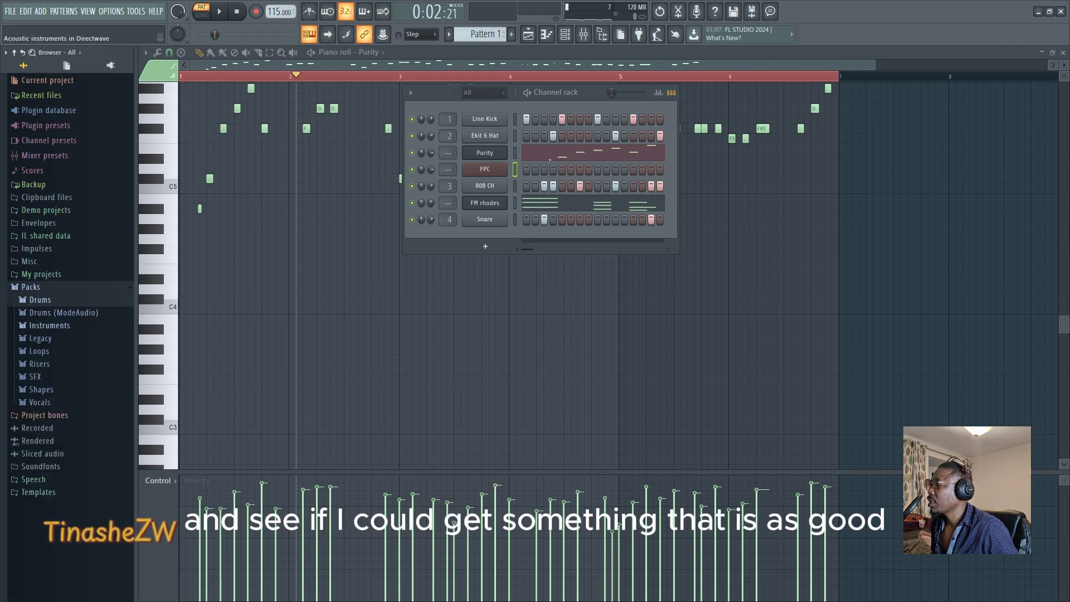
click(40, 300)
click(44, 325)
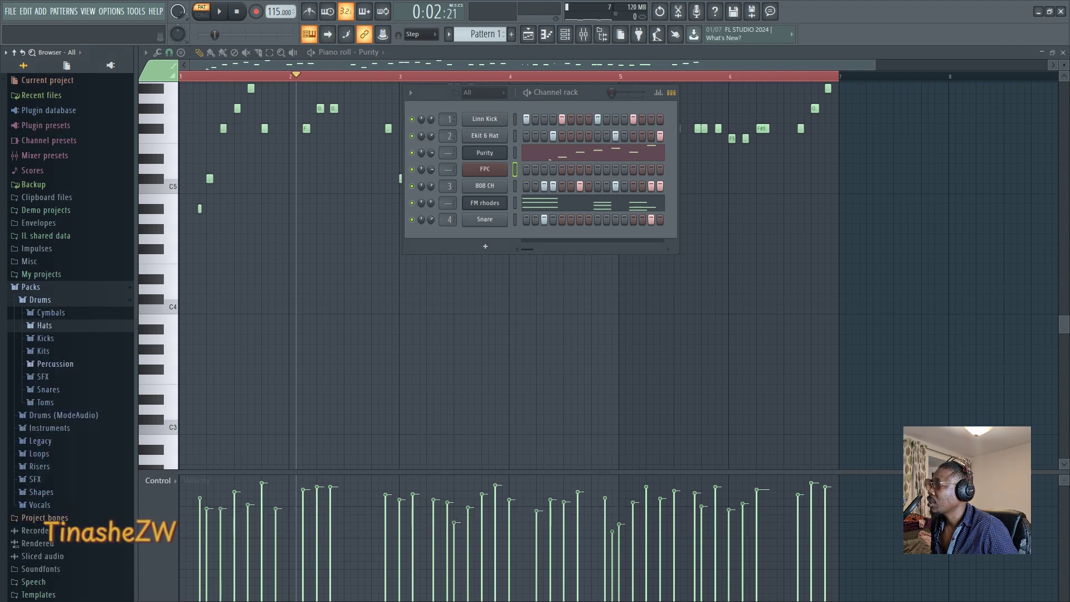
click(55, 363)
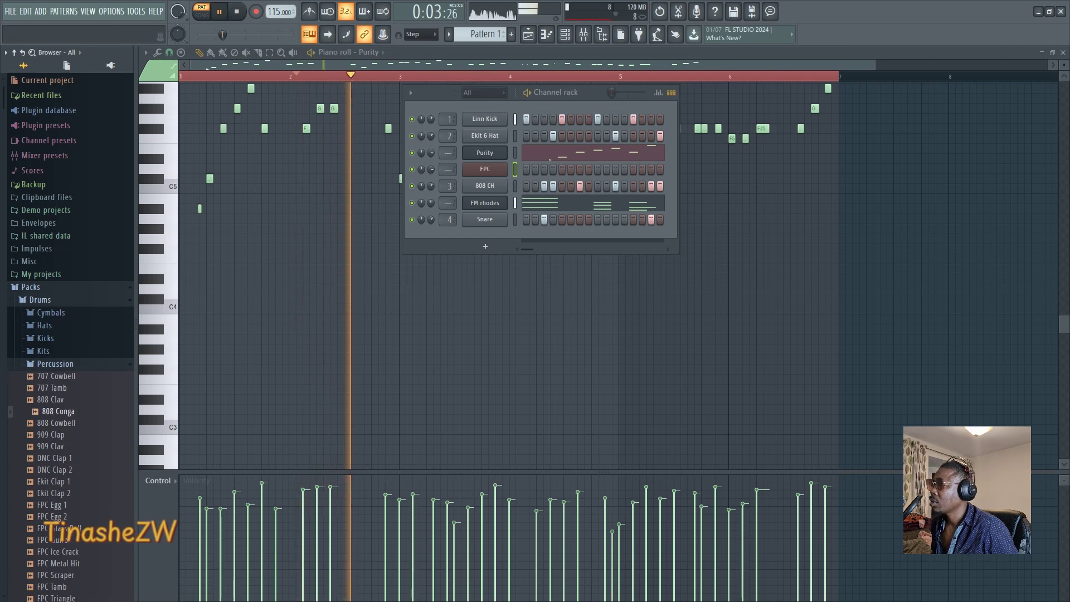
Audition the percussion samples one after another from 808 Conga and 707 Cowbell down to Linn Tamb.
click(58, 411)
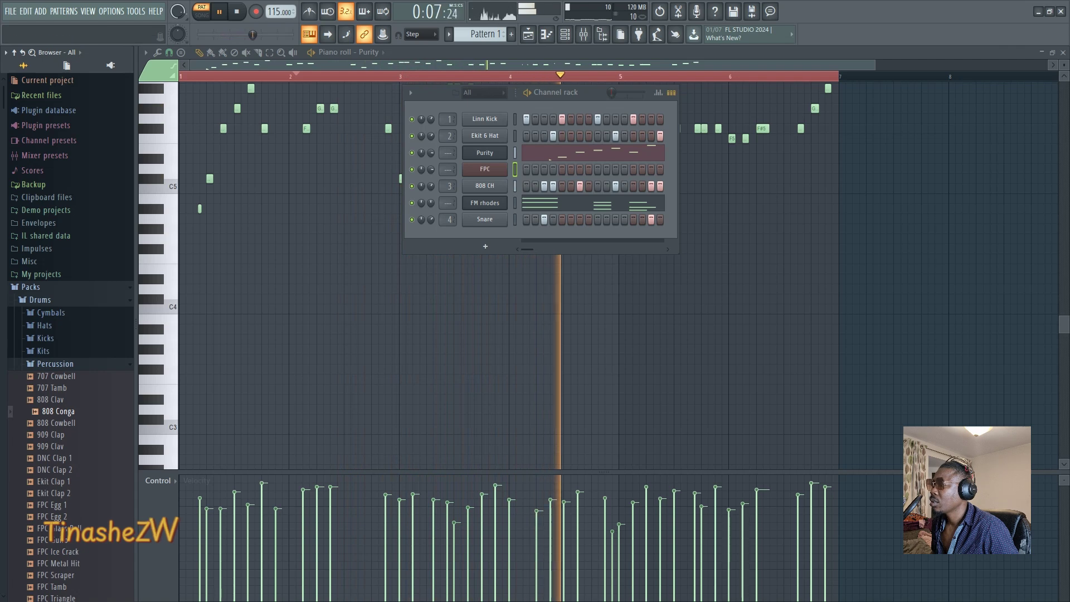
click(52, 388)
click(56, 376)
key(Down)
key(Down)
key(Down)
key(Down)
key(Down)
key(Down)
key(Down)
key(Down)
key(Down)
key(Down)
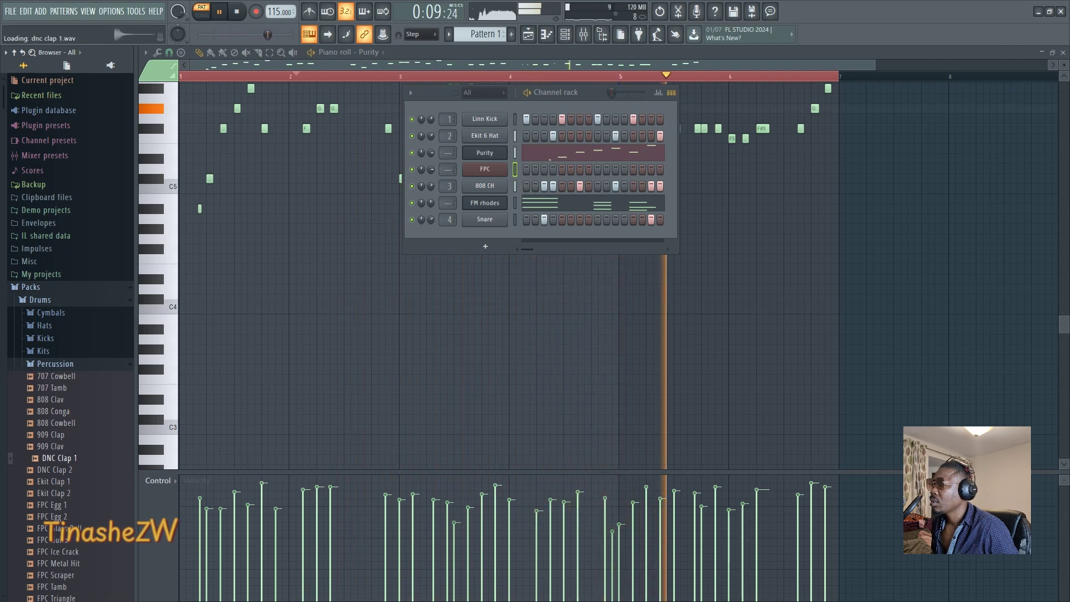
key(Down)
key(Down)
key(Down)
key(Down)
key(Down)
key(Down)
key(Down)
key(Down)
key(Down)
key(Down)
key(Down)
key(Down)
key(Down)
key(Down)
key(Down)
key(Down)
key(Down)
key(Down)
key(Down)
key(Down)
key(space)
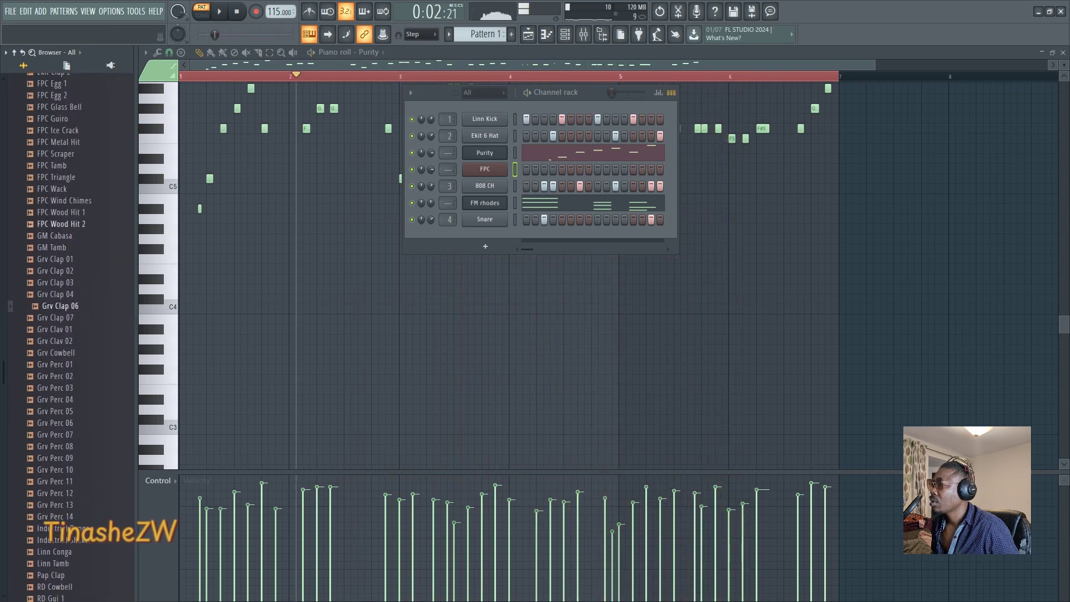
key(Down)
key(Down)
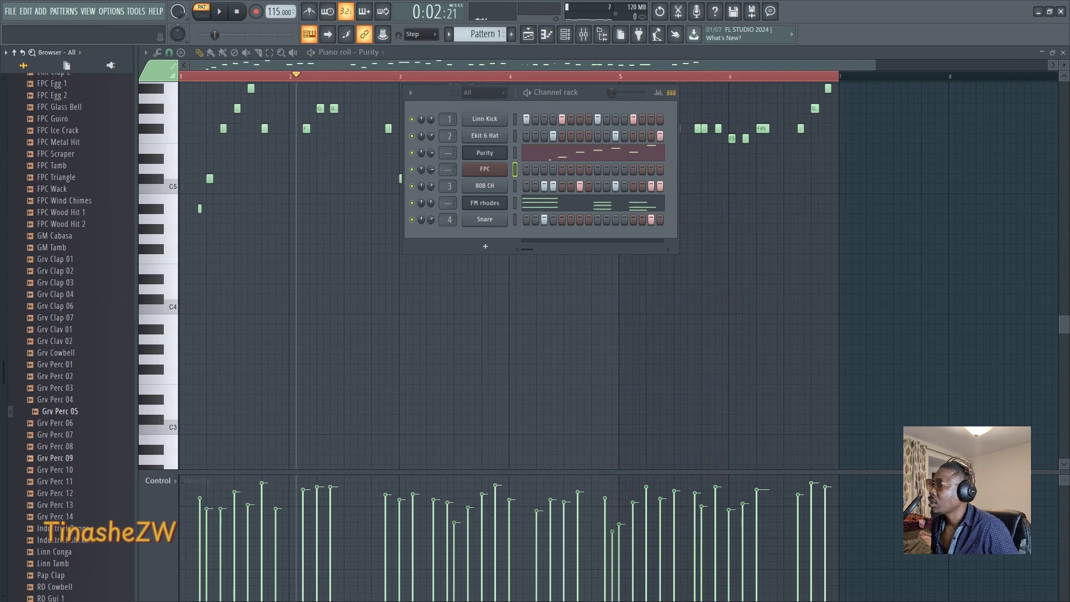
key(Down)
key(Down)
key(Down)
key(Down)
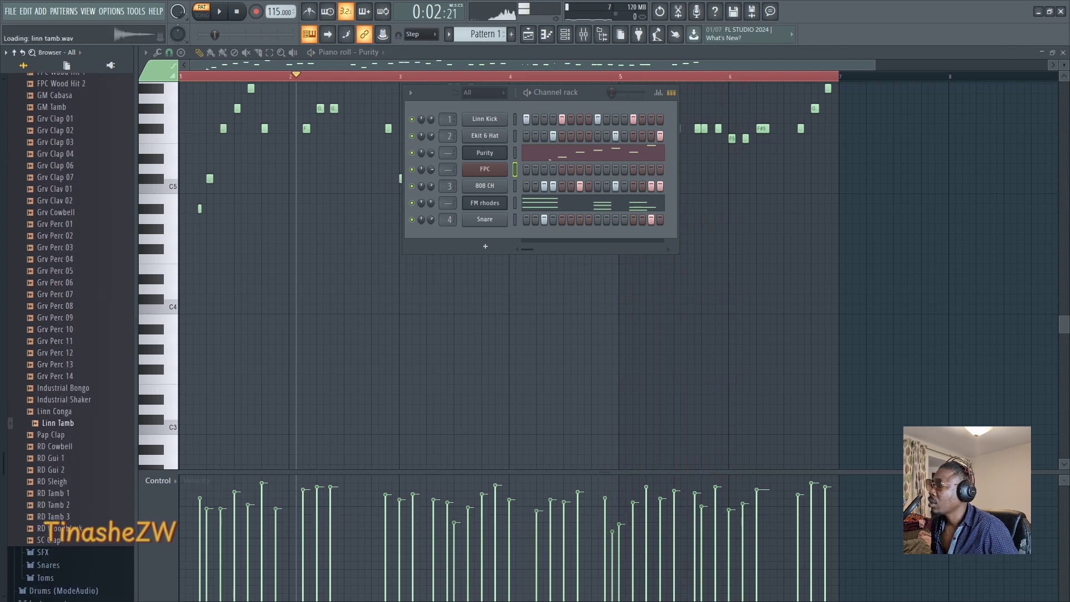
Add the Linn Conga sample to the channel rack as a new channel and try it out over the playing pattern.
key(space)
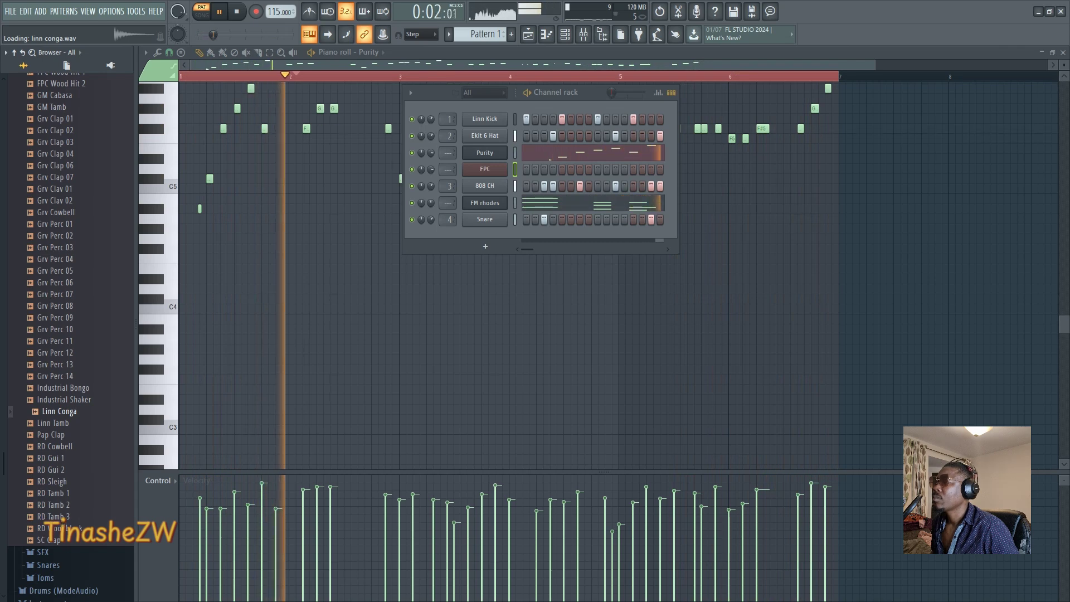
drag(56, 411, 484, 247)
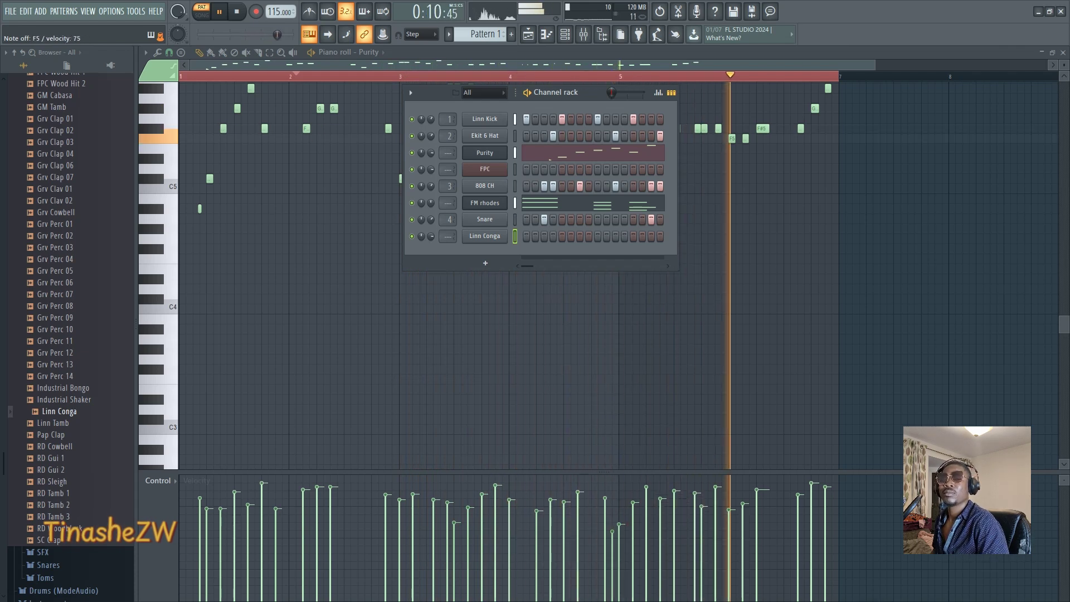
key(space)
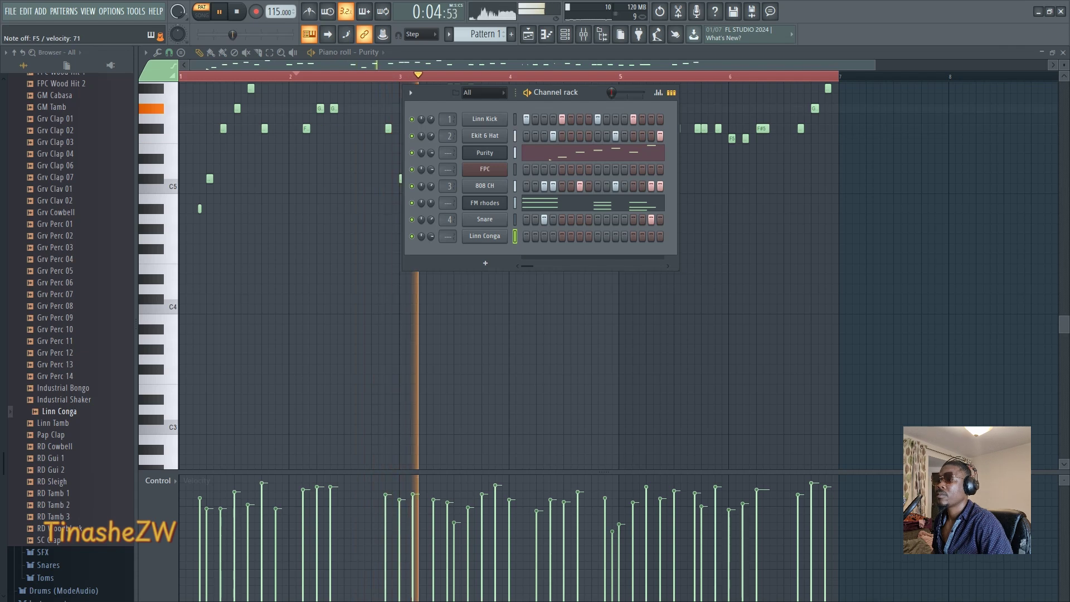
key(space)
Open the piano roll of the Linn Conga channel and rehearse a conga part over the pattern from the start.
right_click(504, 235)
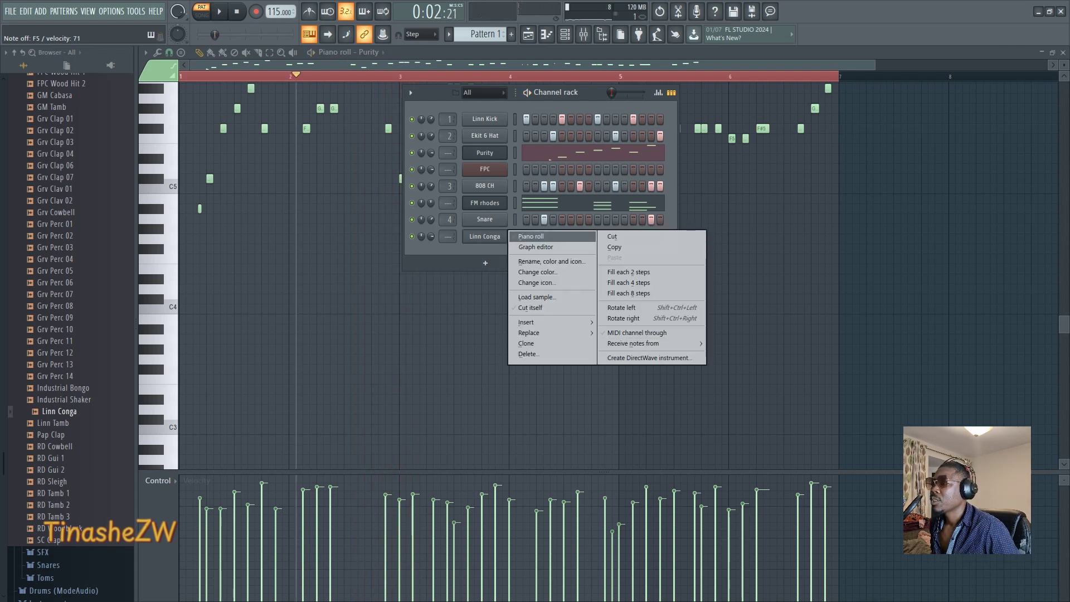
click(532, 236)
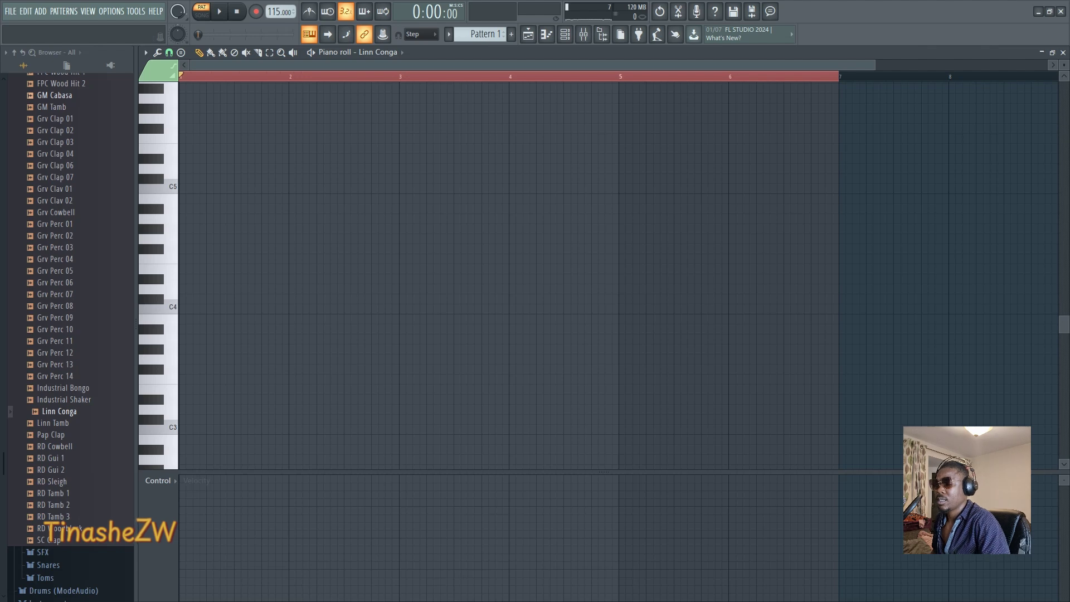
key(space)
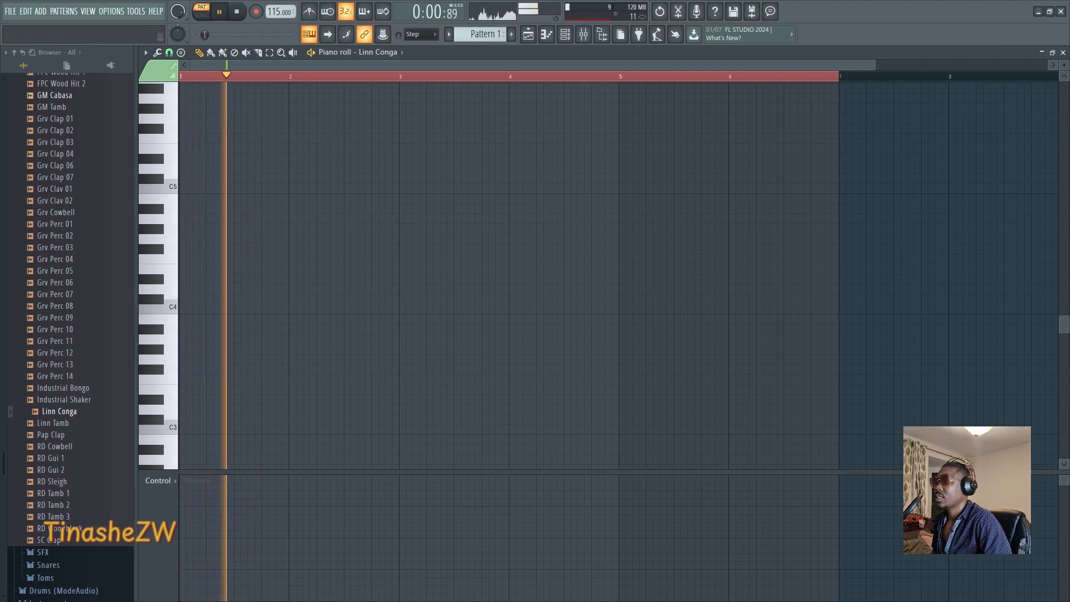
key(space)
key(space)
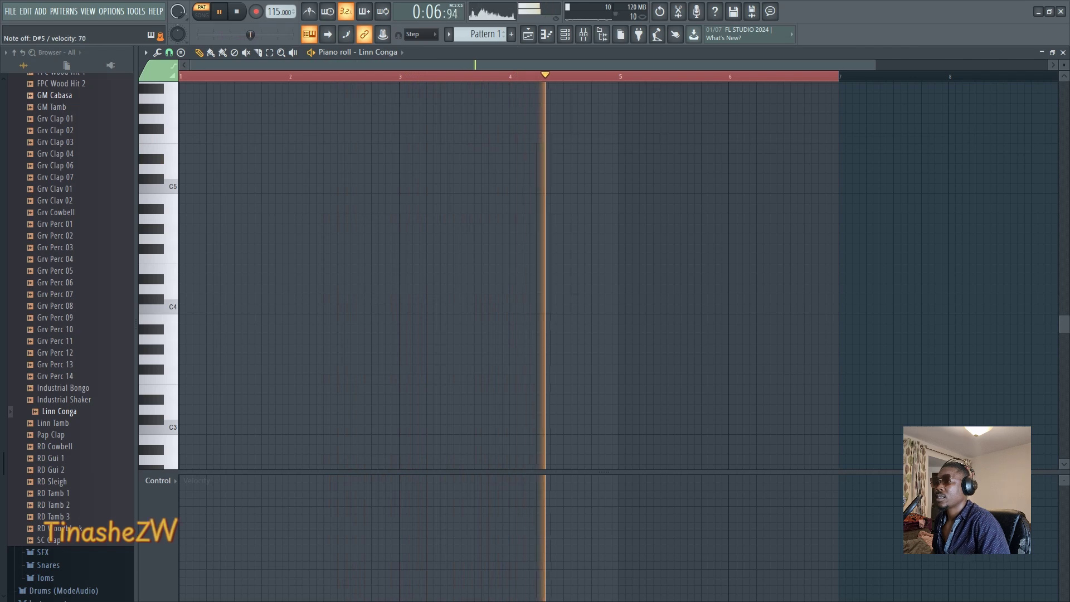
key(space)
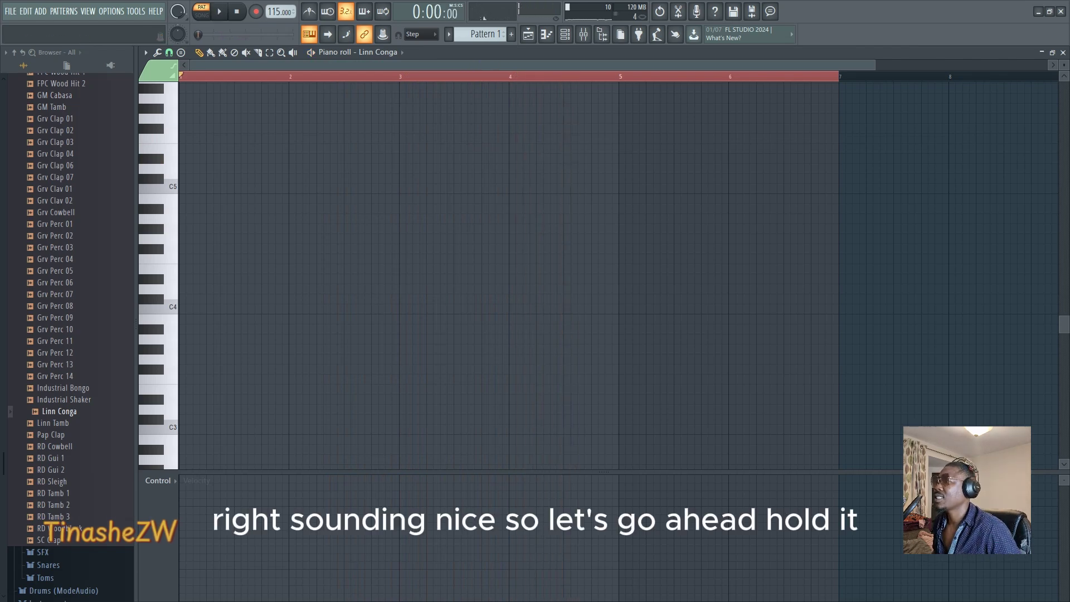
Record the conga part into the Linn Conga piano roll over one full pass of Pattern 1, capturing notes and automation.
click(255, 12)
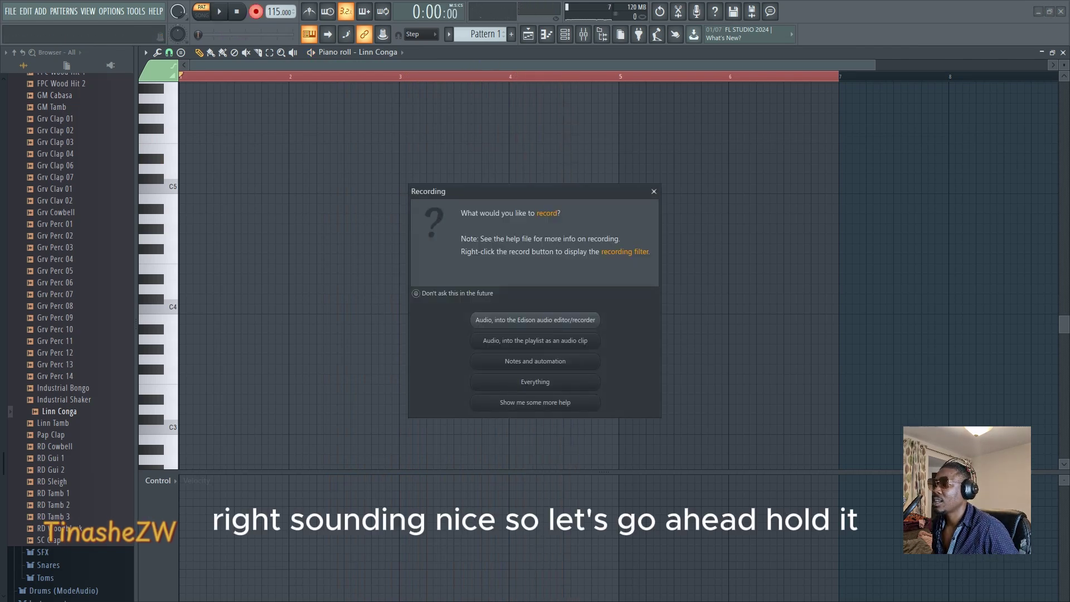
click(512, 360)
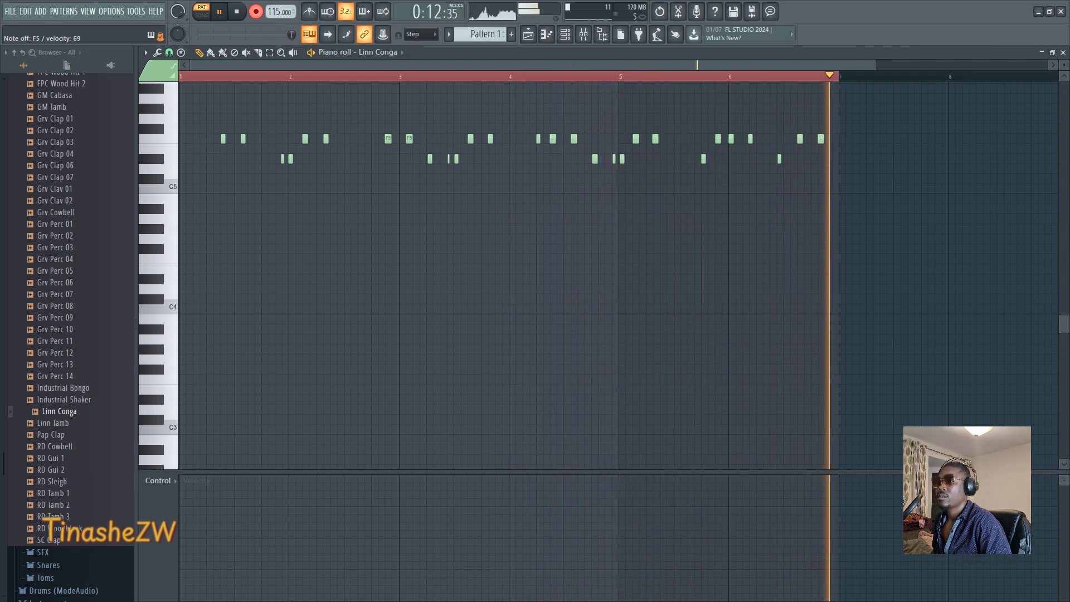
key(space)
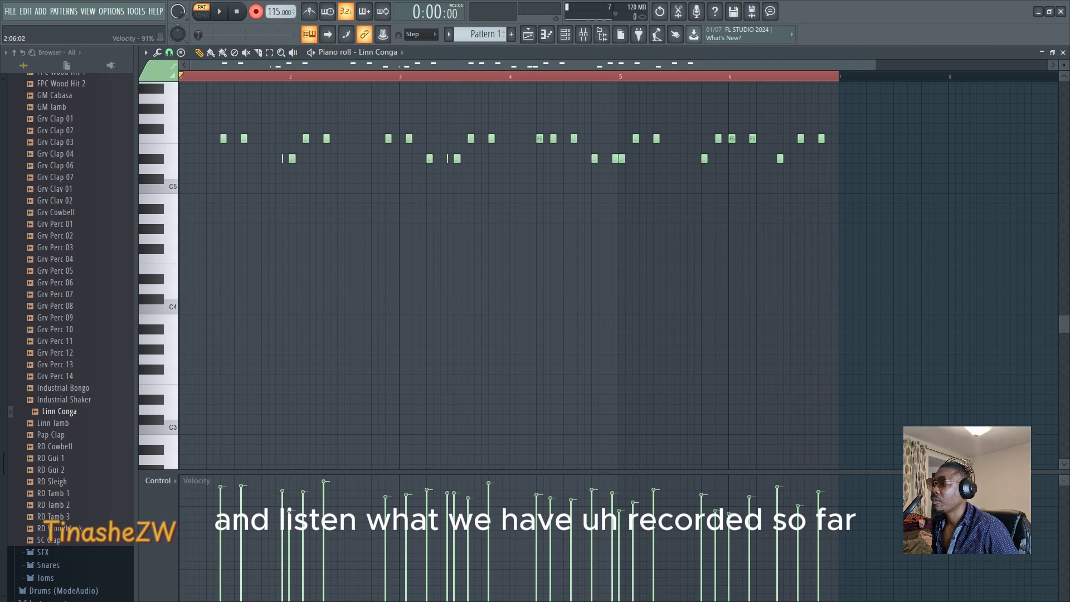
Play back Pattern 1 with the recorded conga part and show the channel rack to check its balance with the other channels.
key(space)
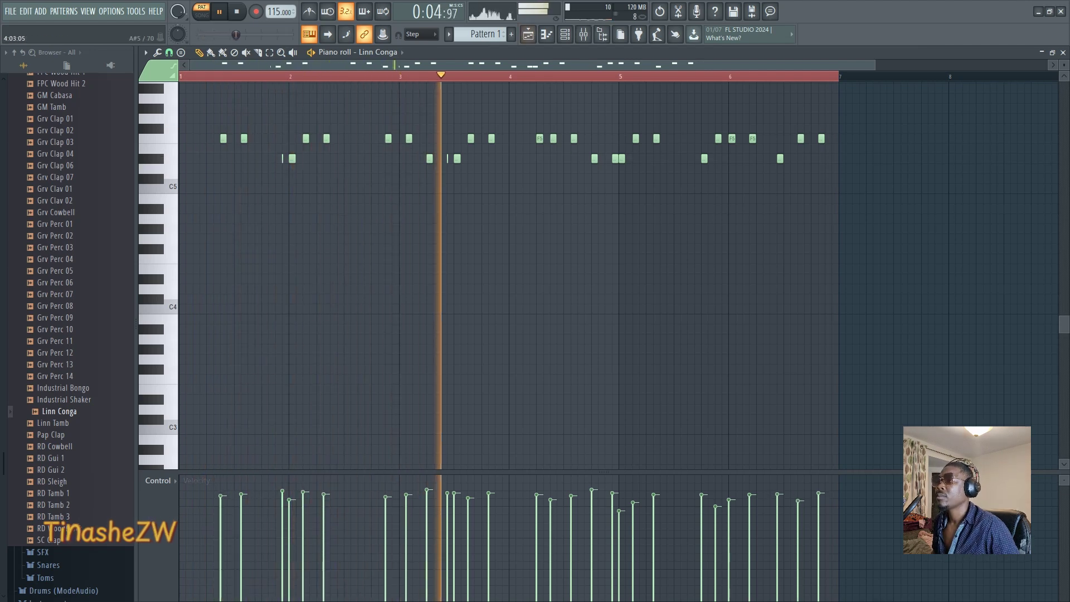
key(F6)
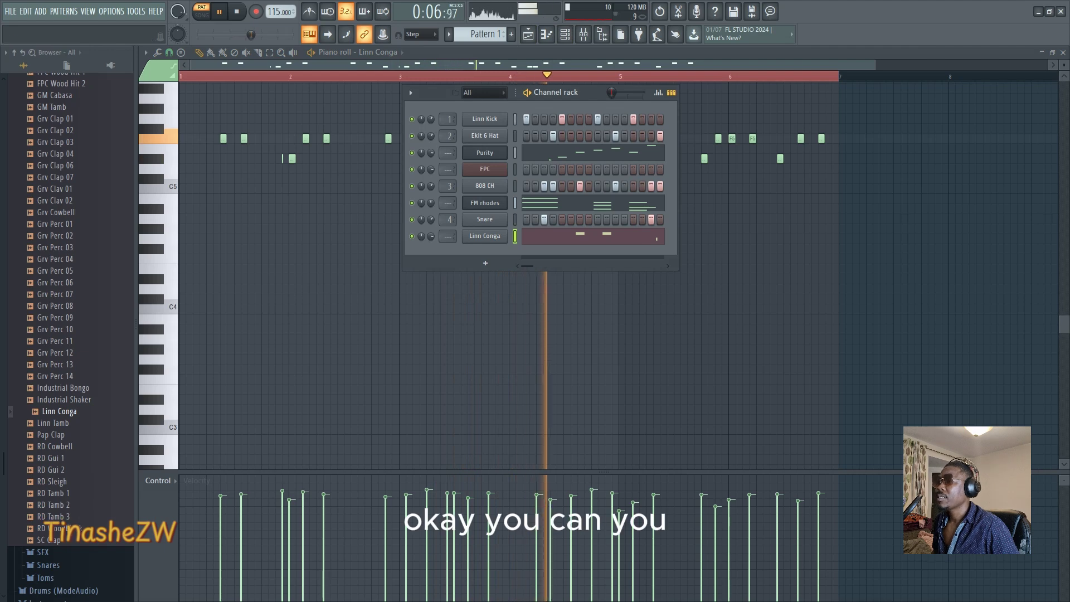
key(space)
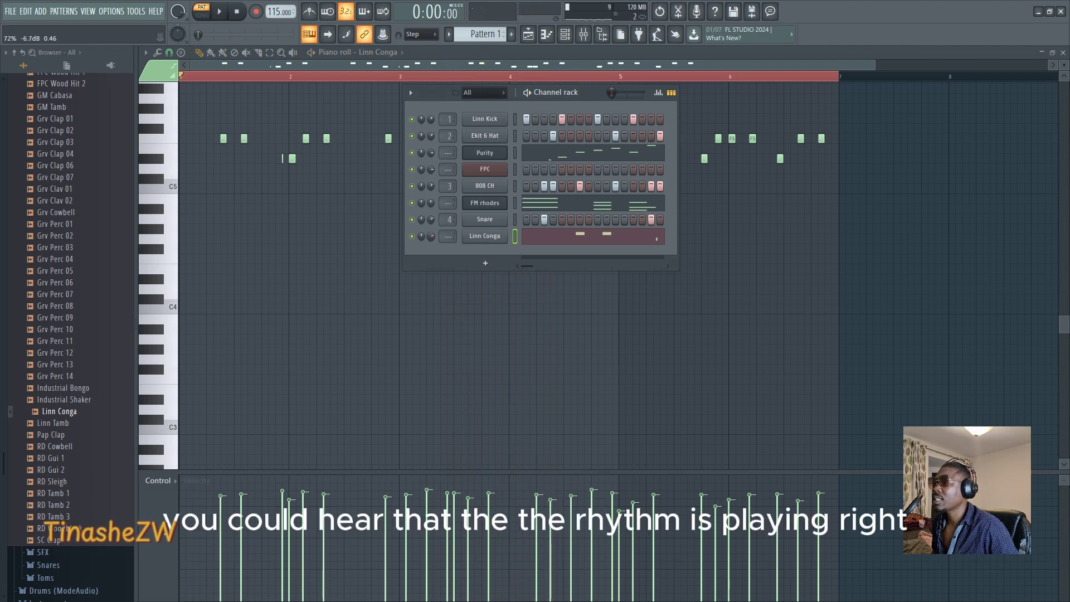
key(space)
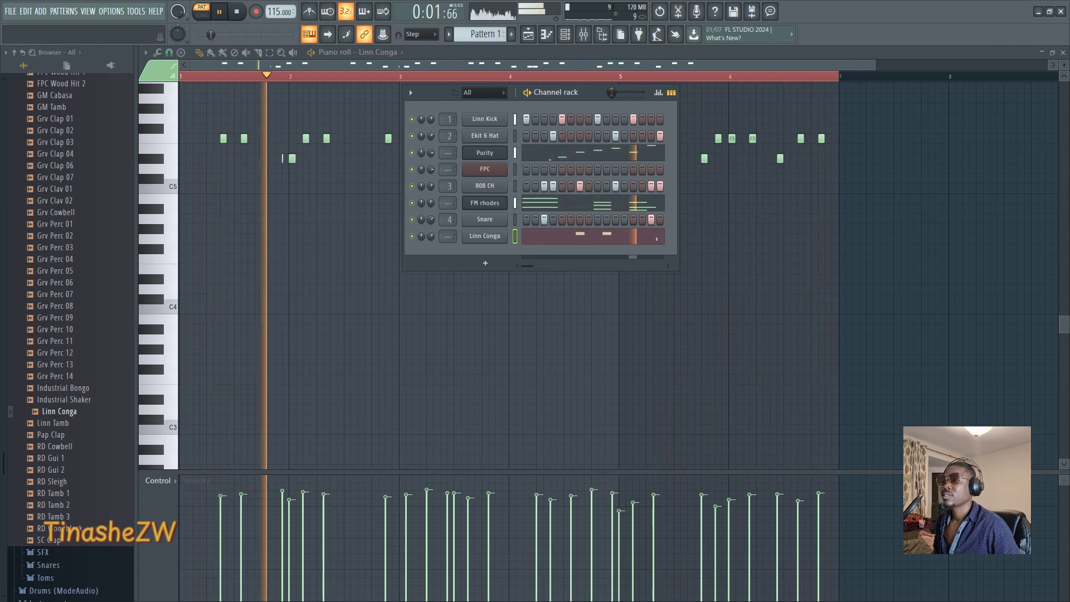
key(space)
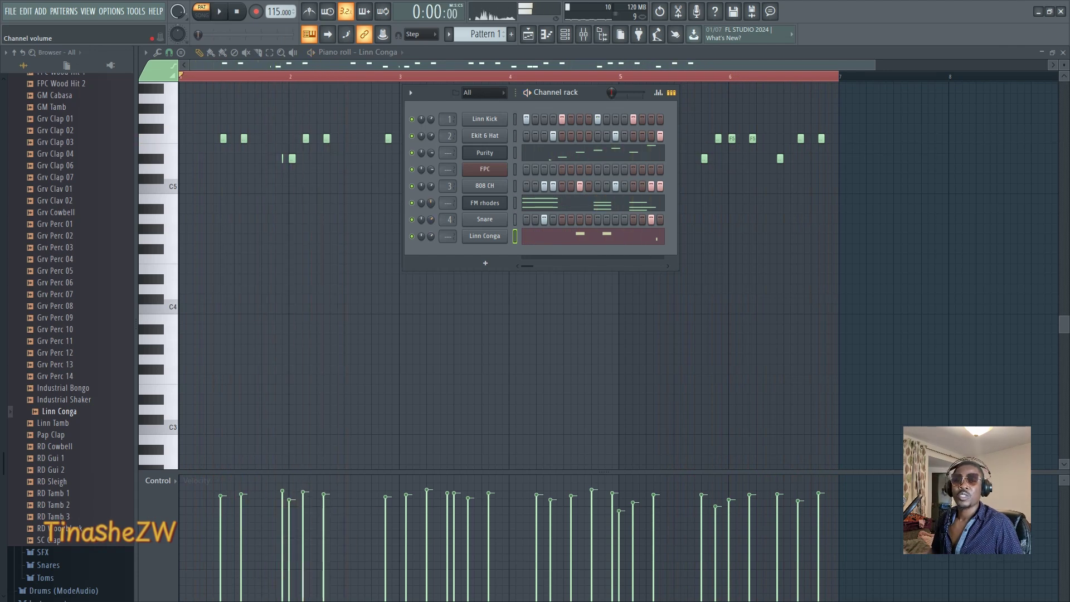